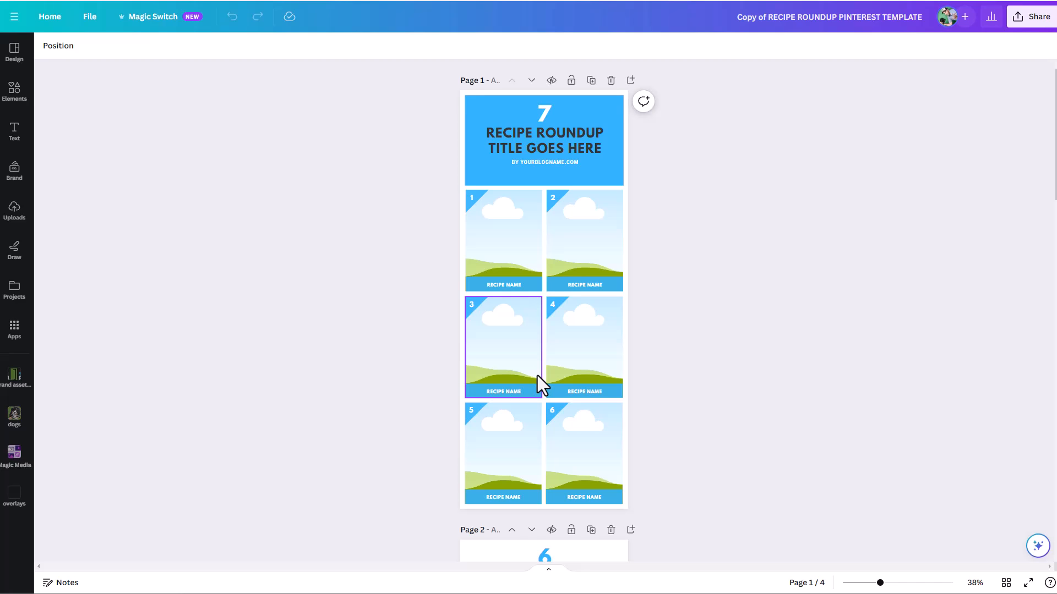
Add a blank page after the fourth template page.
{"action": "scroll", "coordinate": [542, 369], "scroll_direction": "down", "scroll_amount": 9}
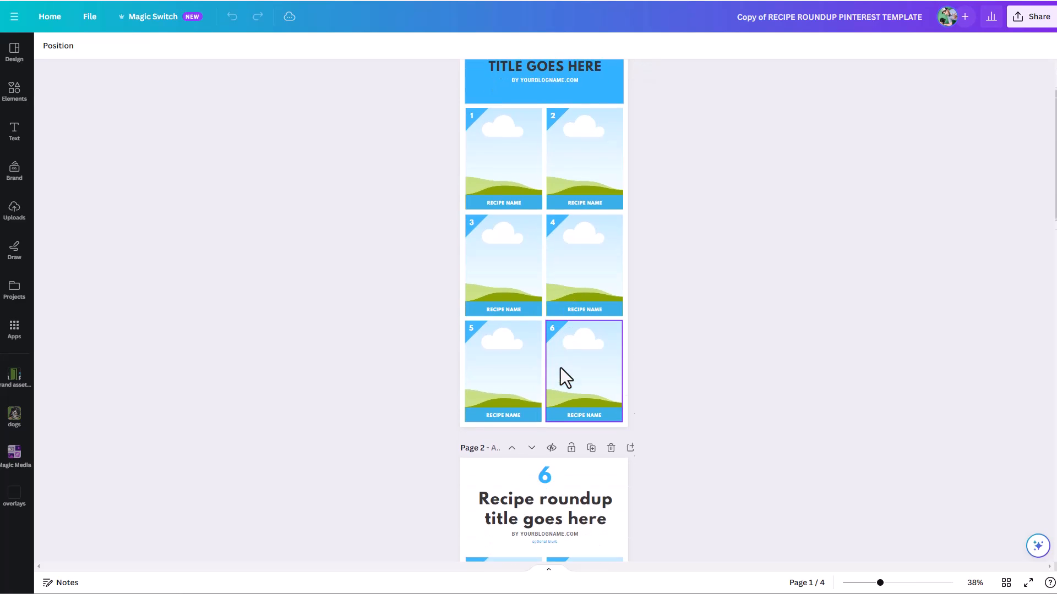
{"action": "scroll", "coordinate": [554, 356], "scroll_direction": "down", "scroll_amount": 15}
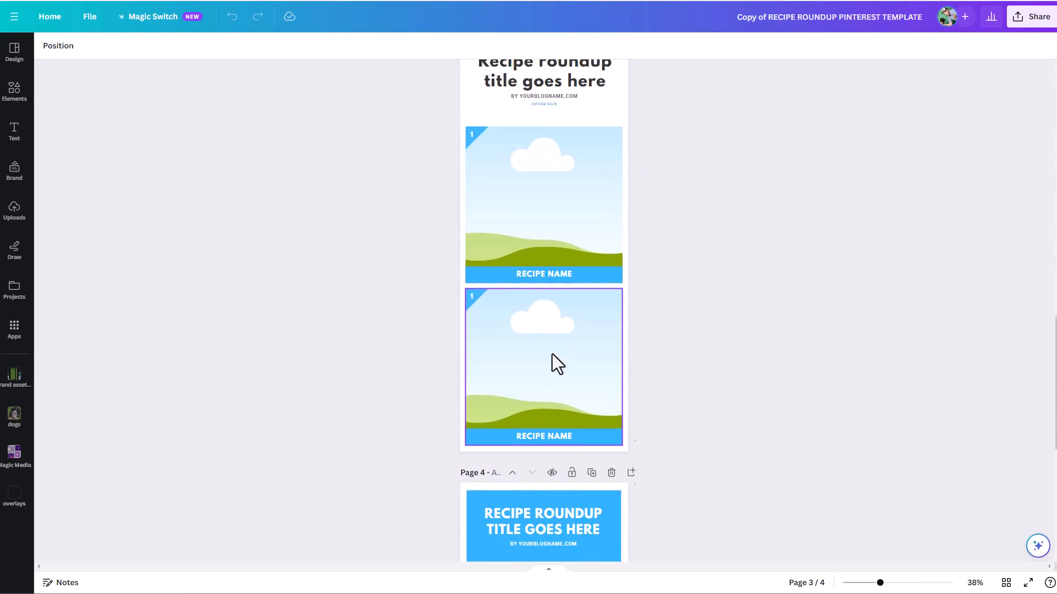
{"action": "left_click", "coordinate": [557, 535]}
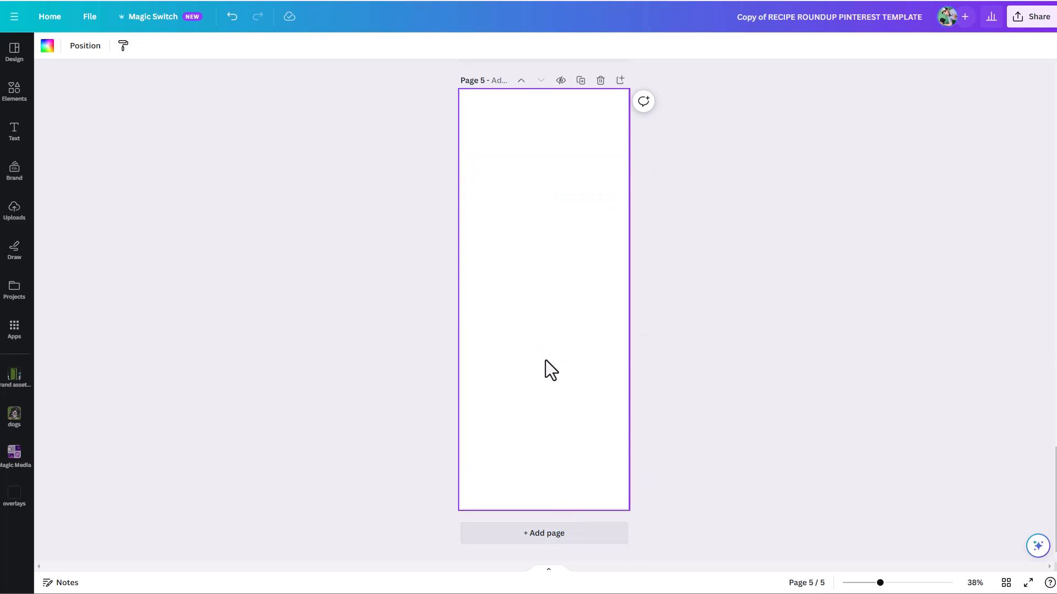
Examine the layouts of the existing recipe roundup template pages as reference for the new blank page.
{"action": "scroll", "coordinate": [550, 370], "scroll_direction": "up", "scroll_amount": 10}
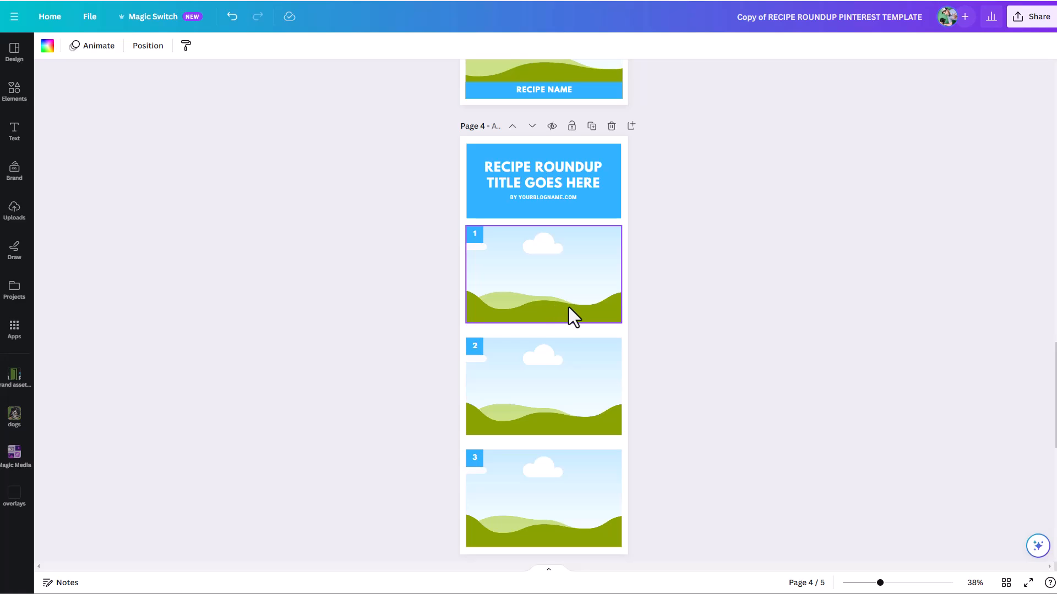
{"action": "scroll", "coordinate": [600, 336], "scroll_direction": "down", "scroll_amount": 10}
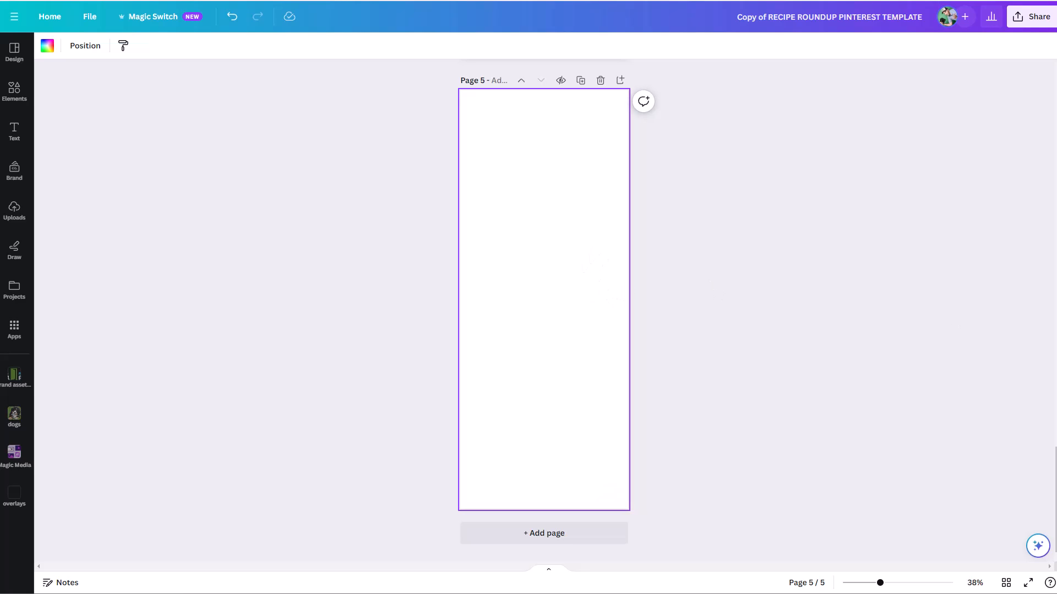
{"action": "left_click", "coordinate": [867, 400]}
{"action": "scroll", "coordinate": [865, 402], "scroll_direction": "up", "scroll_amount": 10}
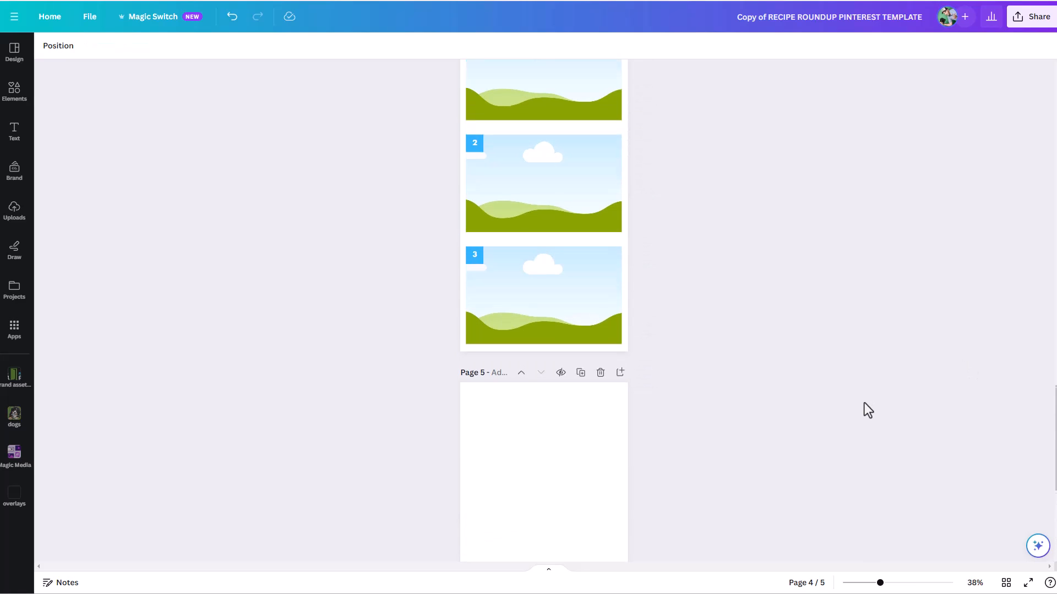
{"action": "scroll", "coordinate": [797, 371], "scroll_direction": "up", "scroll_amount": 15}
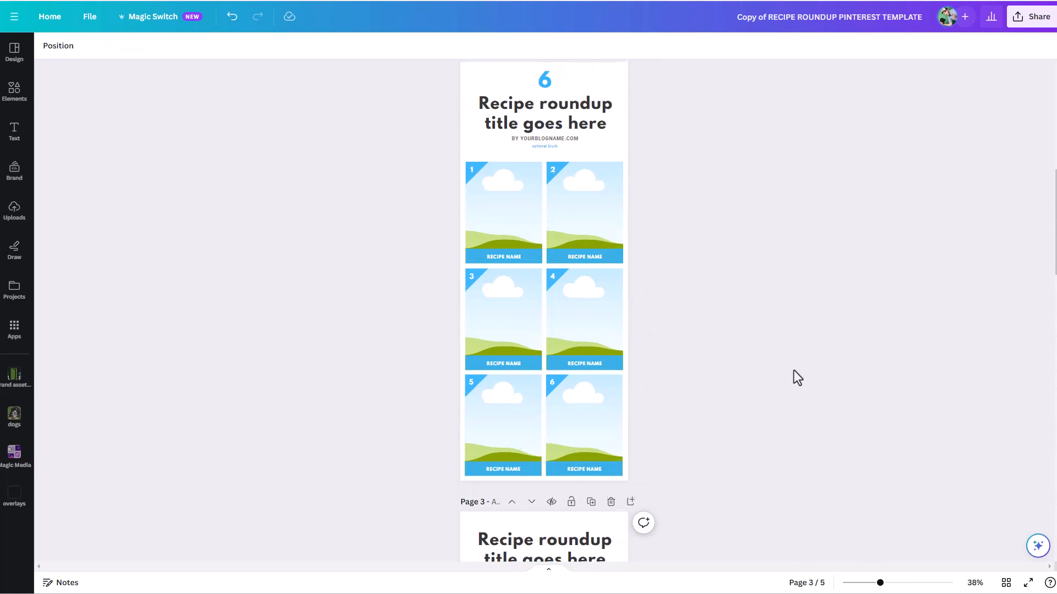
{"action": "scroll", "coordinate": [793, 371], "scroll_direction": "up", "scroll_amount": 5}
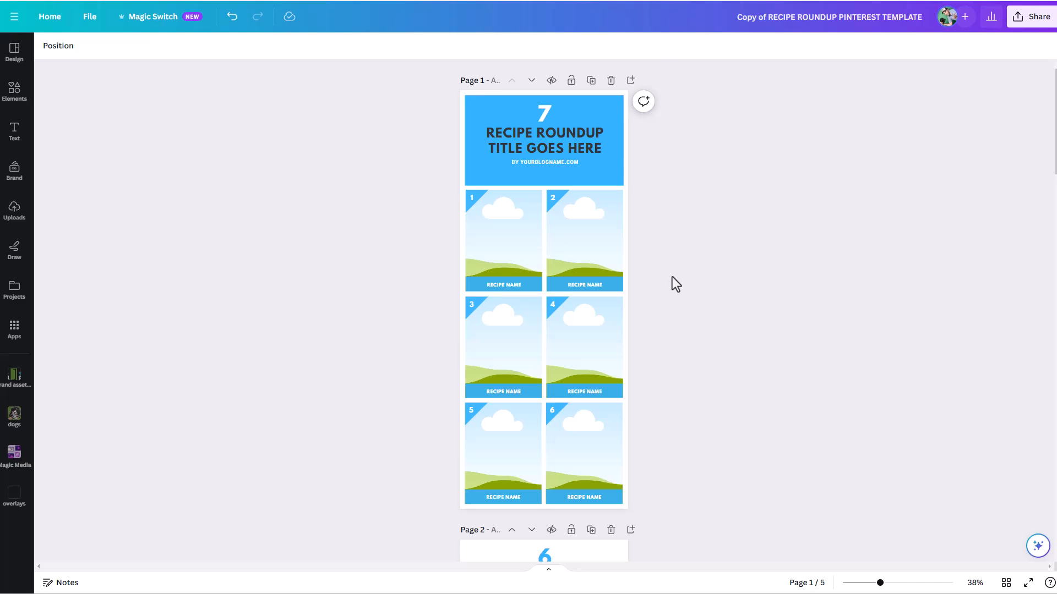
{"action": "scroll", "coordinate": [672, 277], "scroll_direction": "down", "scroll_amount": 15}
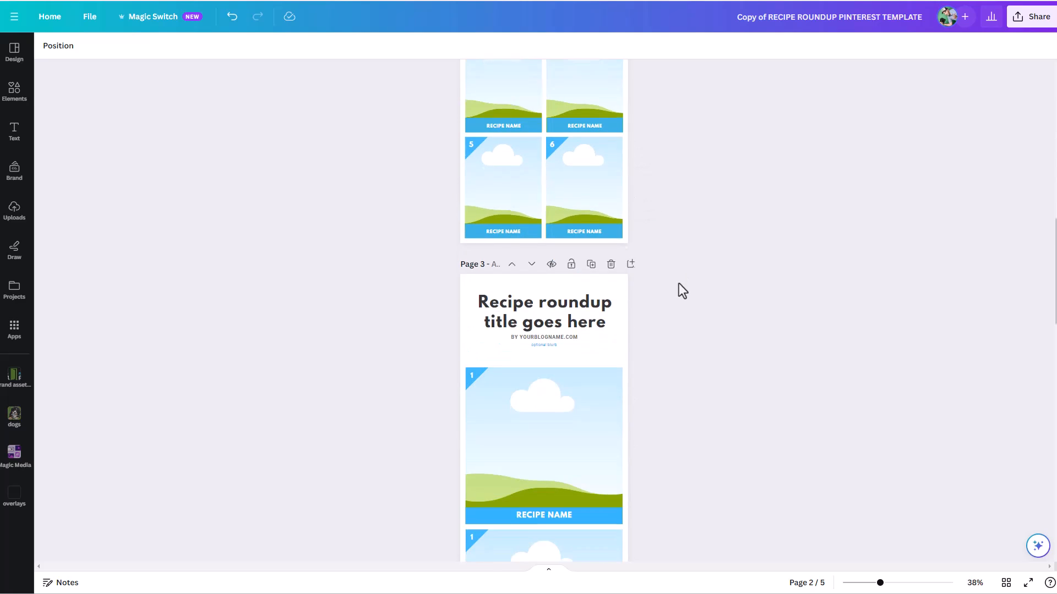
{"action": "scroll", "coordinate": [674, 297], "scroll_direction": "down", "scroll_amount": 10}
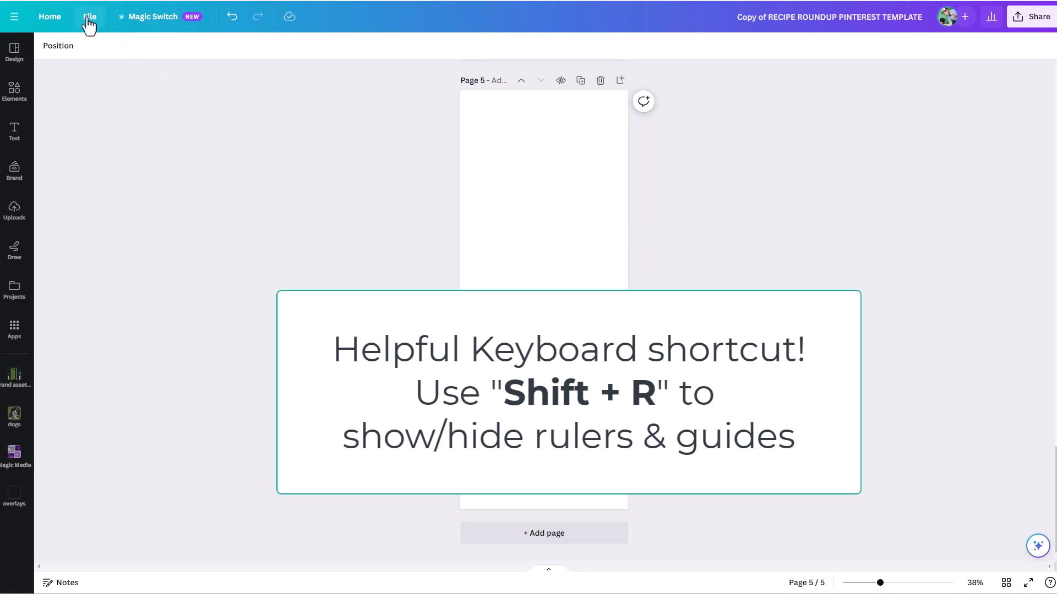
Turn on the rulers and guides for the design.
{"action": "left_click", "coordinate": [89, 22]}
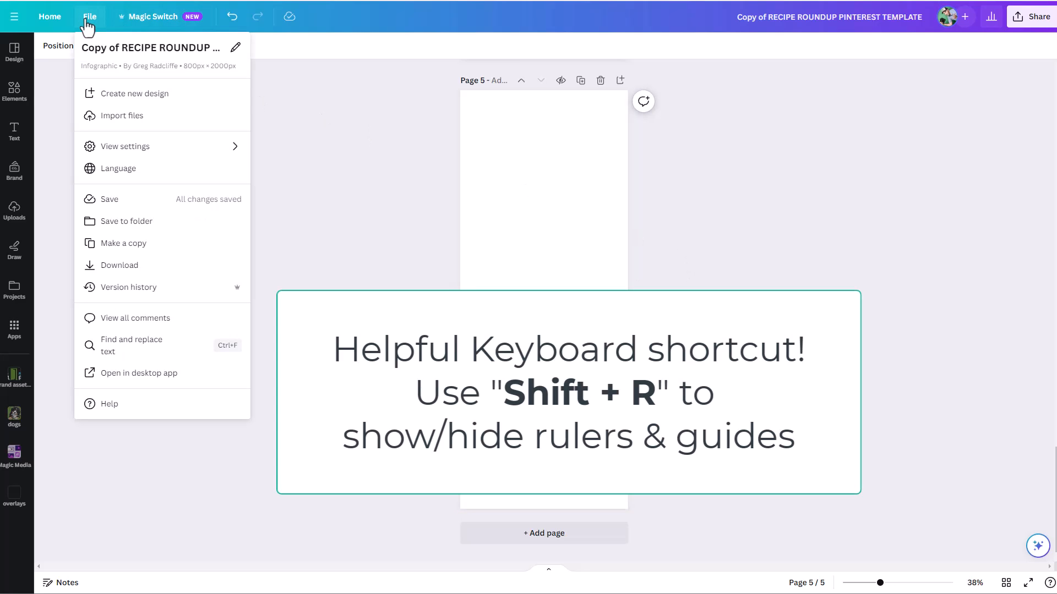
{"action": "left_click", "coordinate": [144, 148]}
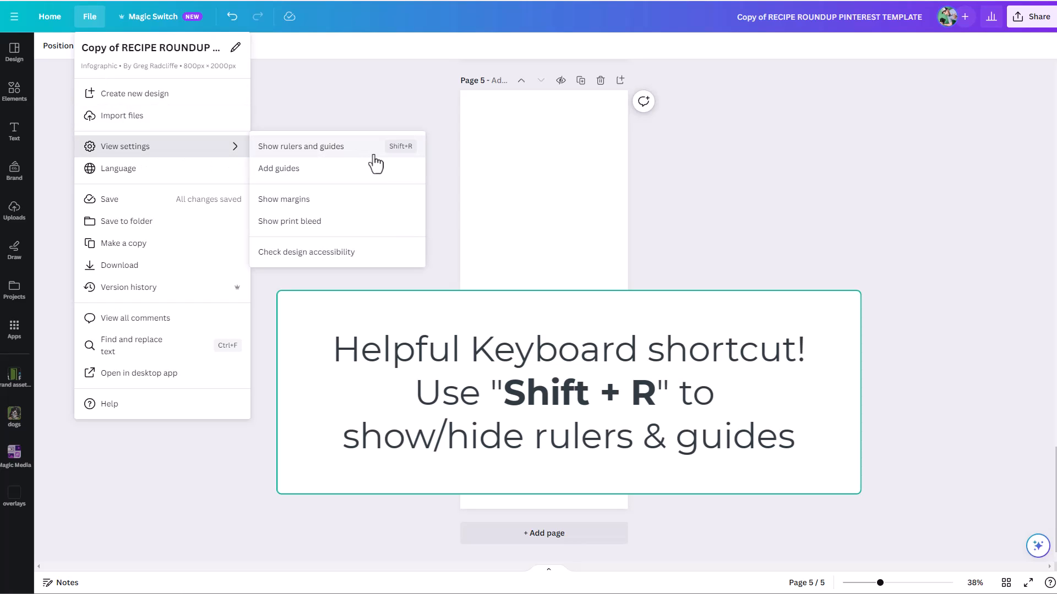
{"action": "left_click", "coordinate": [768, 249]}
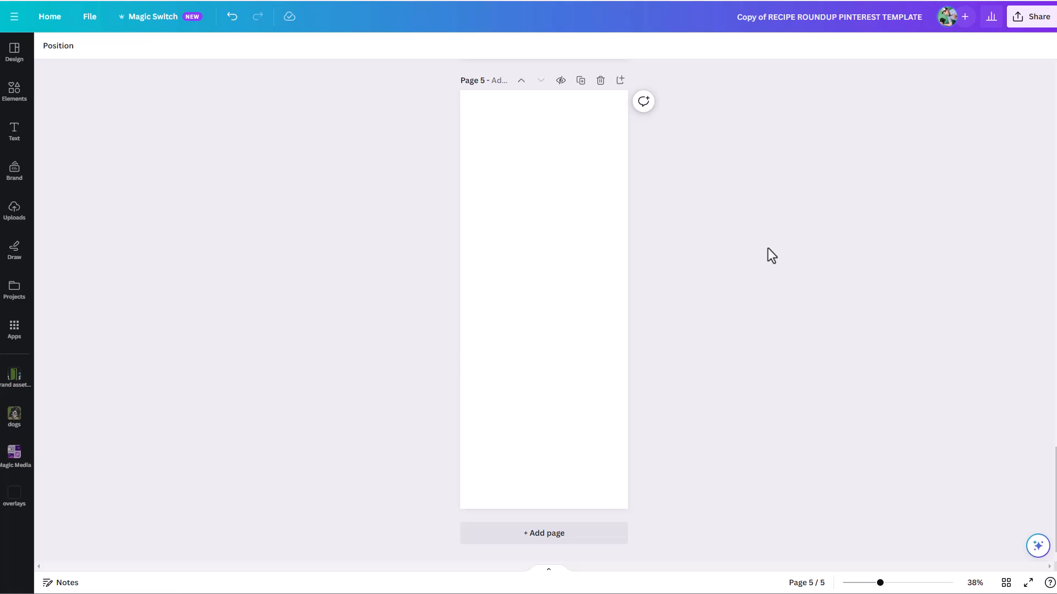
{"action": "key", "text": "shift+r"}
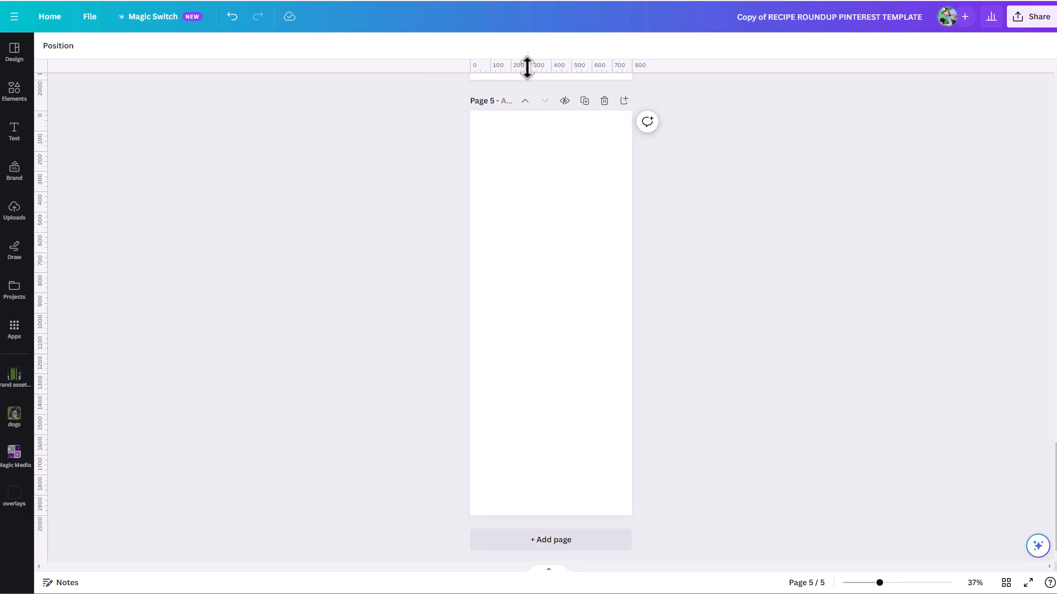
Place a horizontal guide at about 530 px and a vertical guide at about 275 px on page 5, toggling the rulers off and on between them.
{"action": "left_click_drag", "start_coordinate": [531, 69], "coordinate": [538, 219]}
{"action": "key", "text": "shift+r"}
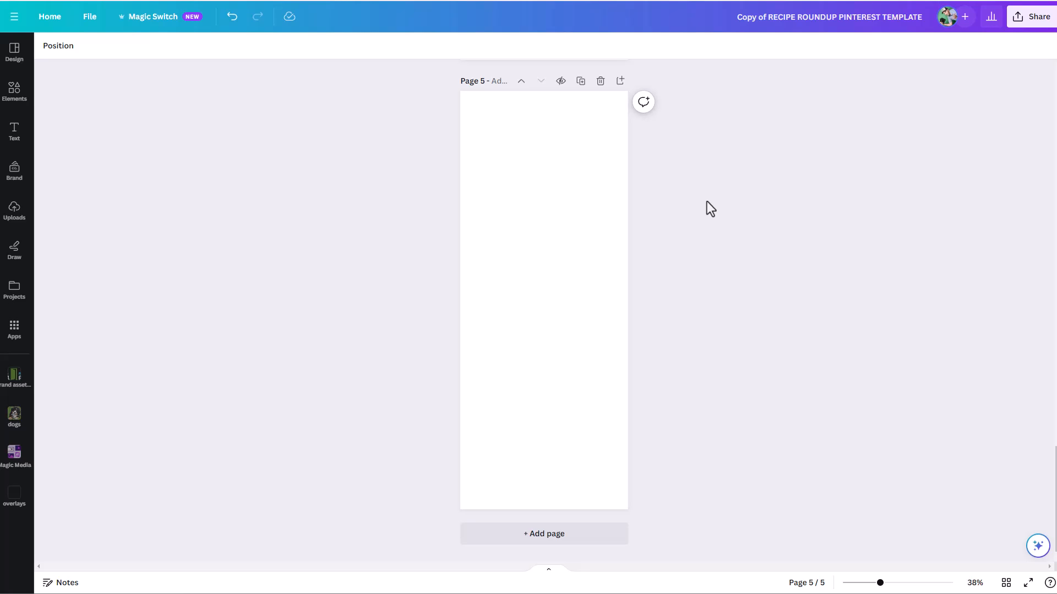
{"action": "key", "text": "shift+r"}
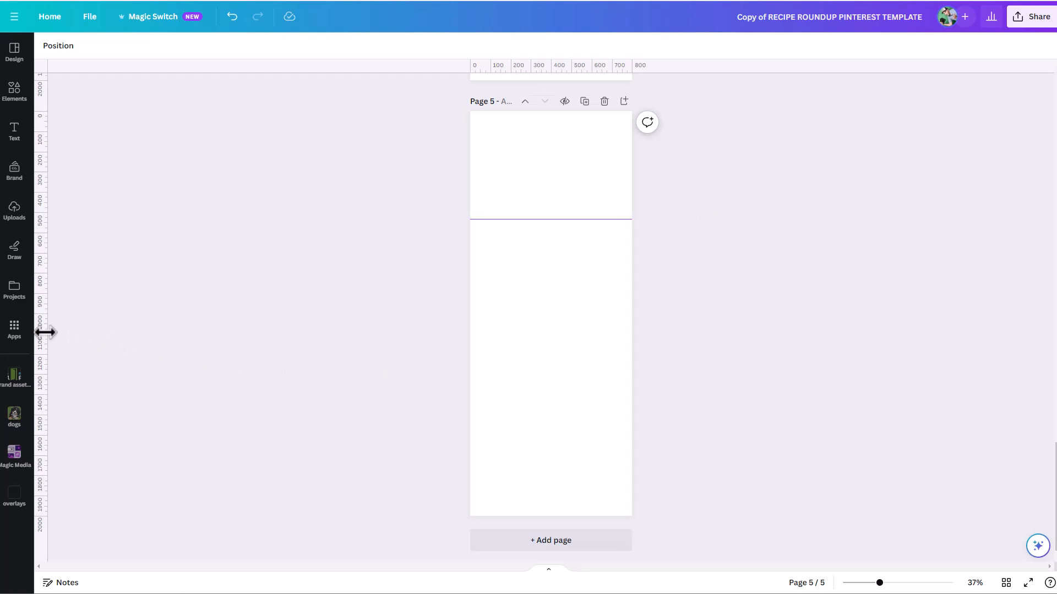
{"action": "left_click_drag", "start_coordinate": [42, 333], "coordinate": [528, 308]}
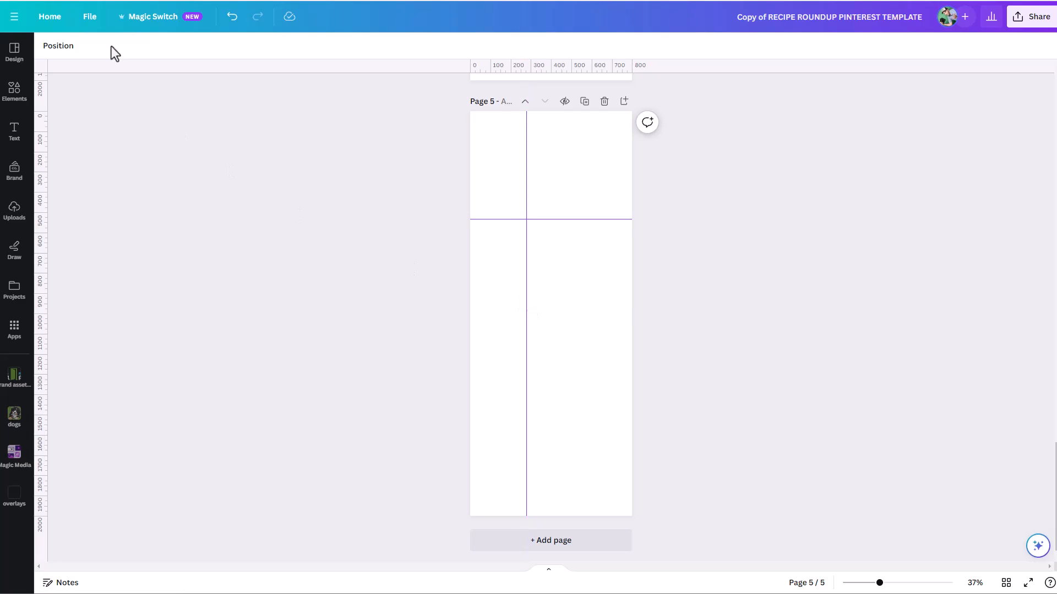
Remove the horizontal and vertical guides from page 5.
{"action": "left_click", "coordinate": [89, 21]}
{"action": "mouse_move", "coordinate": [121, 149]}
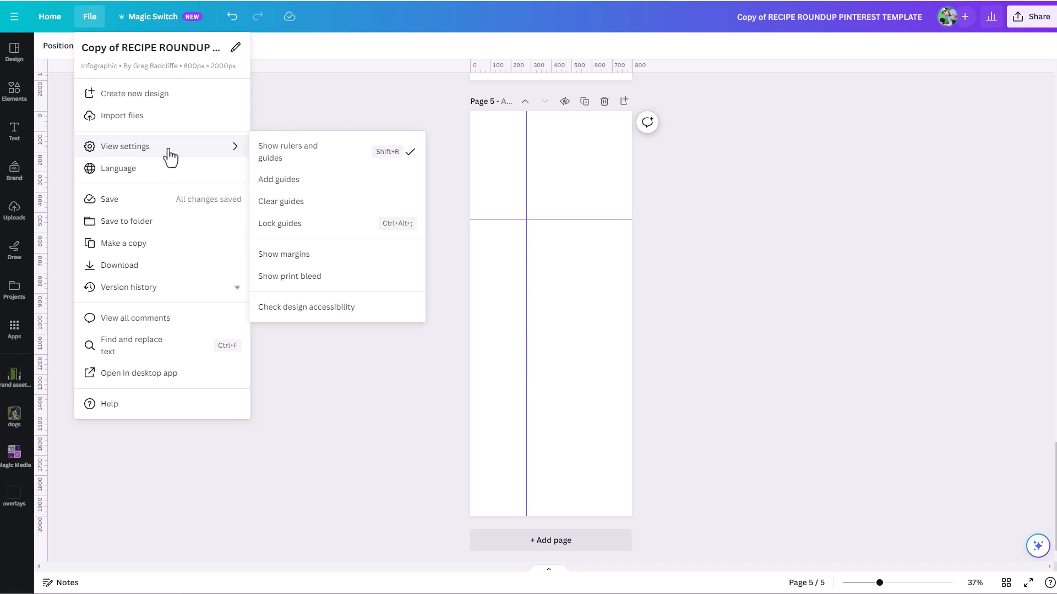
{"action": "left_click", "coordinate": [805, 212]}
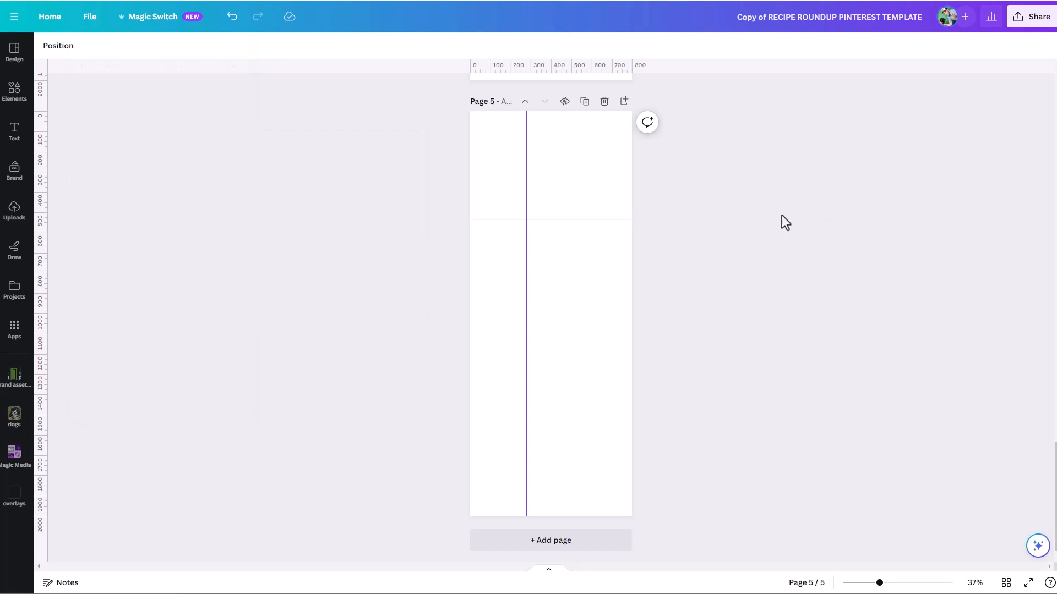
{"action": "left_click_drag", "start_coordinate": [611, 219], "coordinate": [592, 101]}
{"action": "left_click_drag", "start_coordinate": [526, 232], "coordinate": [15, 325]}
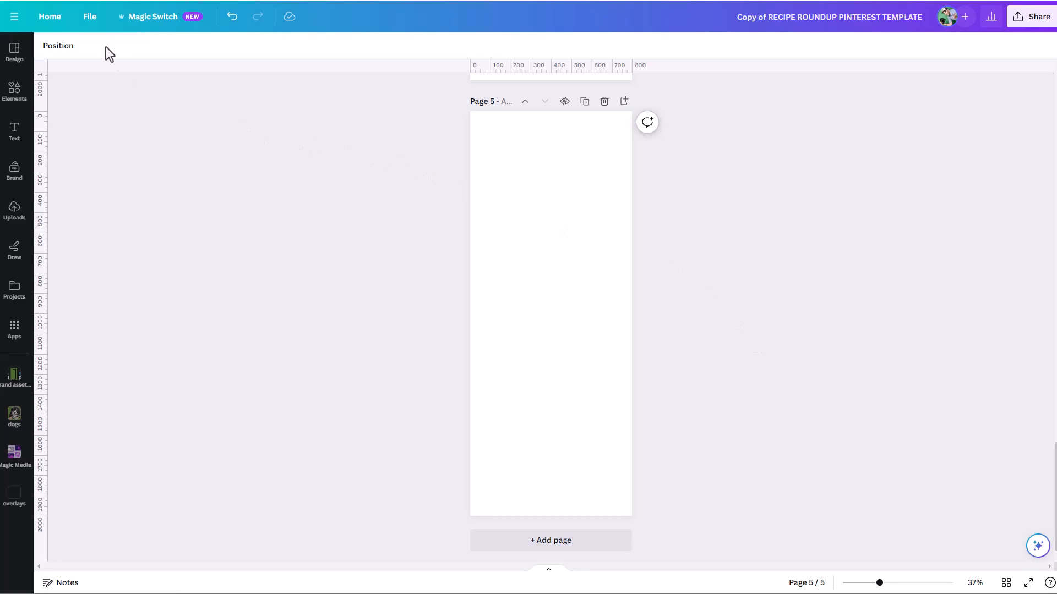
Start adding preset guides, preview the 6 Columns and 3x3 Grid layouts, and choose the Custom layout.
{"action": "left_click", "coordinate": [89, 22]}
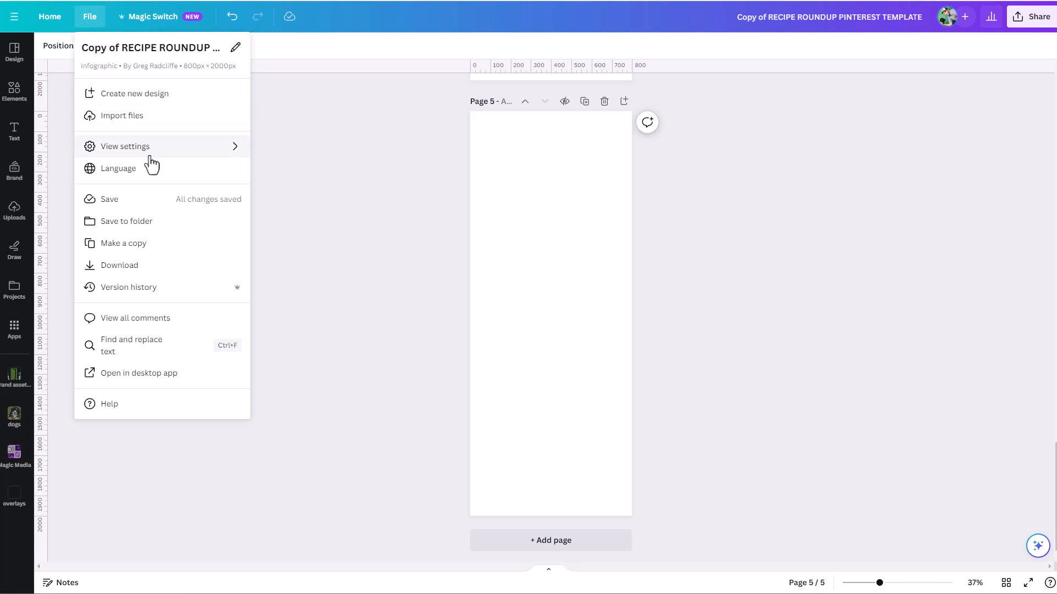
{"action": "mouse_move", "coordinate": [149, 156]}
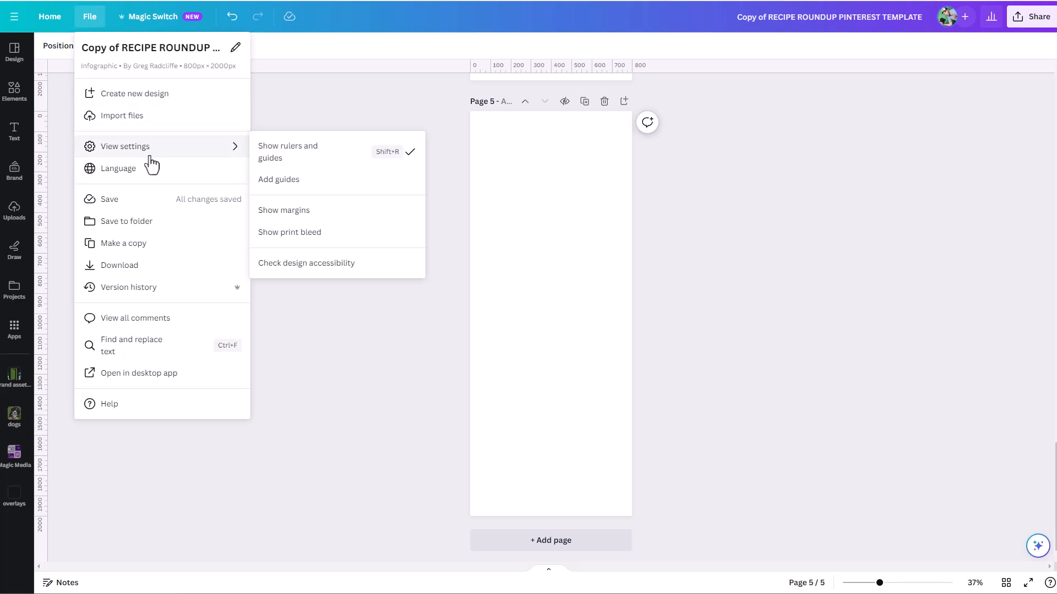
{"action": "left_click", "coordinate": [289, 178]}
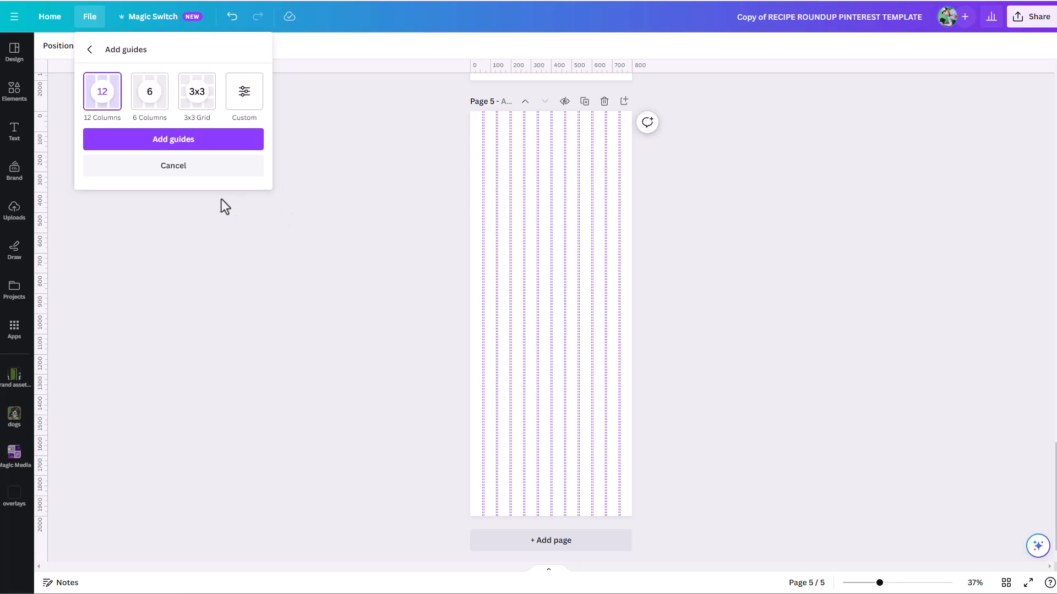
{"action": "left_click", "coordinate": [141, 114]}
{"action": "left_click", "coordinate": [191, 109]}
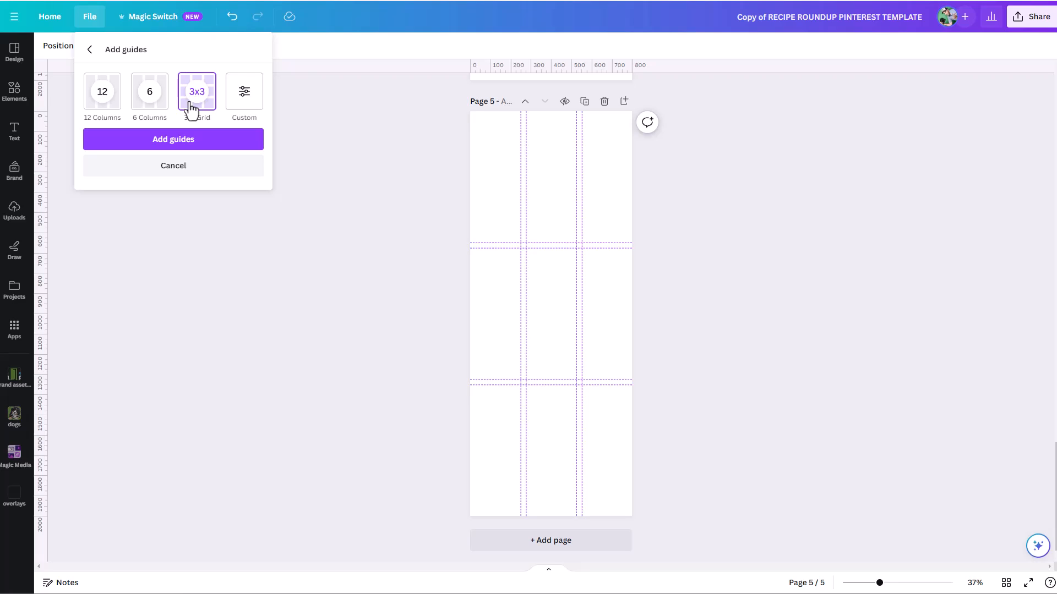
{"action": "left_click", "coordinate": [243, 104]}
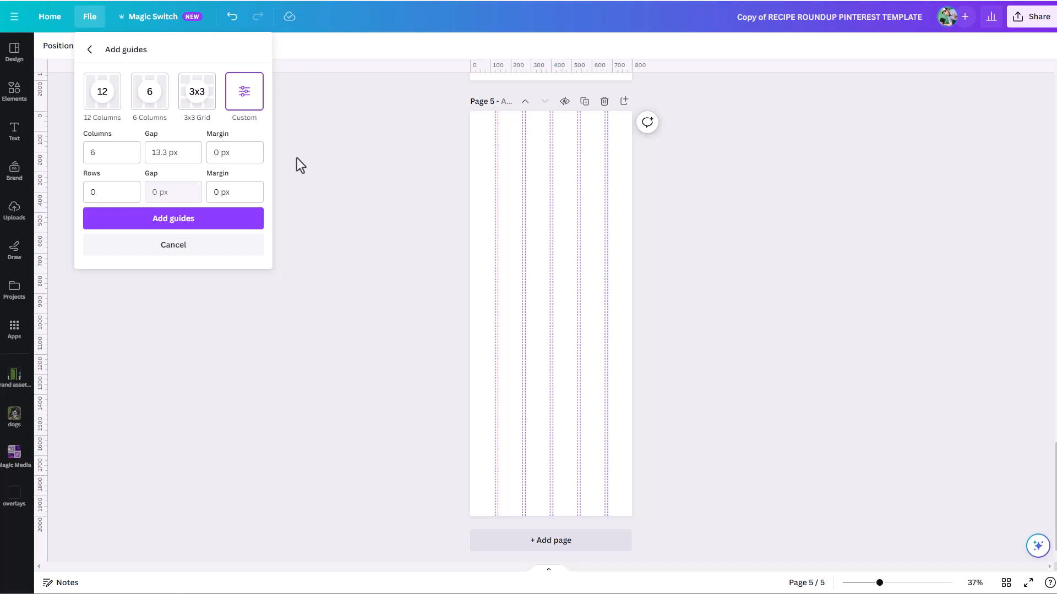
Check how the previewed column guides fall across the existing template pages and the blank page.
{"action": "scroll", "coordinate": [528, 165], "scroll_direction": "up", "scroll_amount": 20}
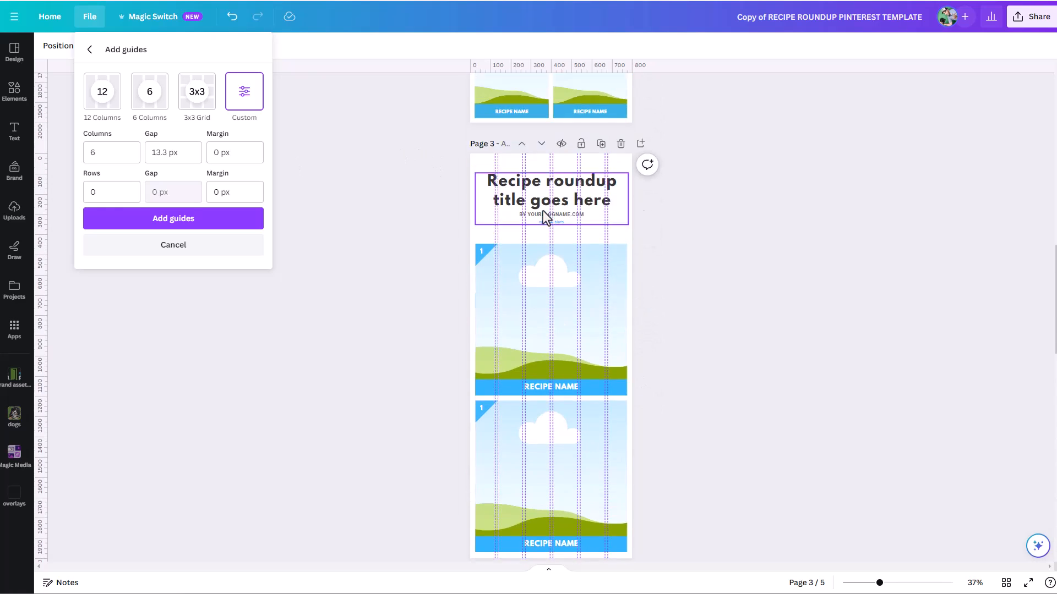
{"action": "scroll", "coordinate": [551, 264], "scroll_direction": "up", "scroll_amount": 8}
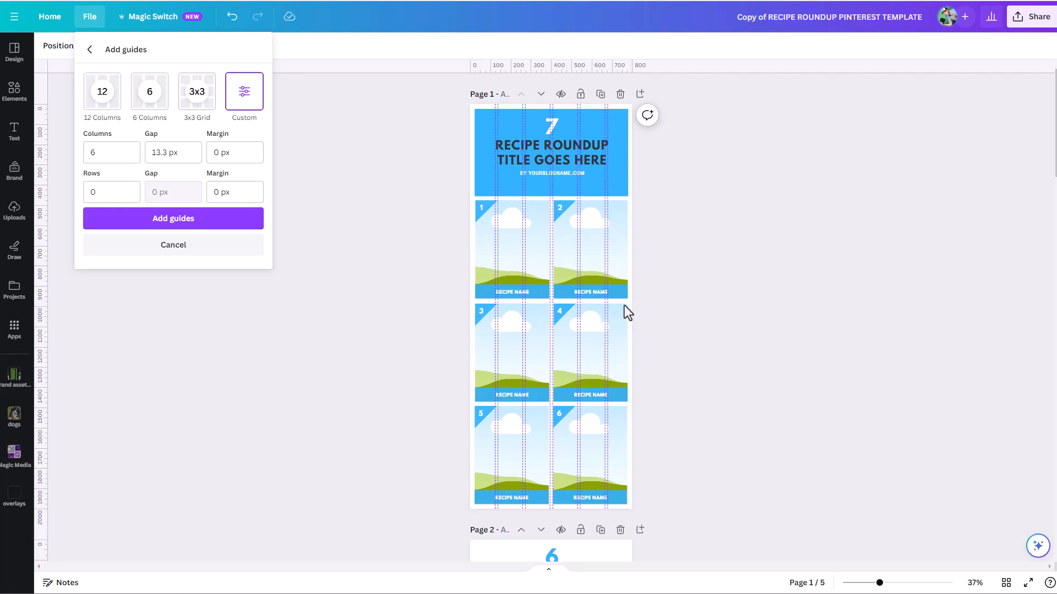
{"action": "scroll", "coordinate": [764, 399], "scroll_direction": "down", "scroll_amount": 10}
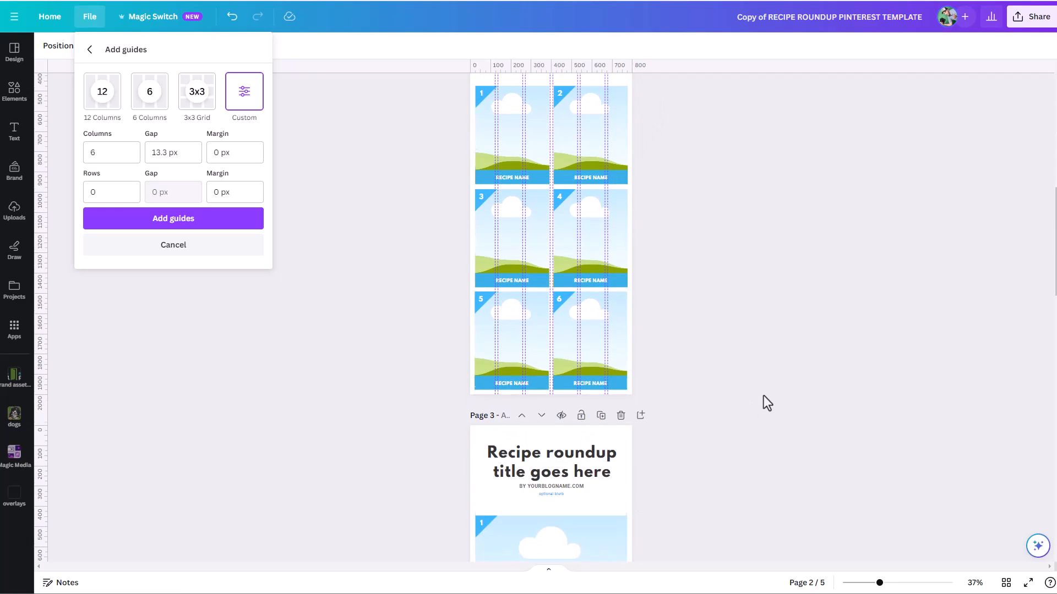
{"action": "scroll", "coordinate": [764, 399], "scroll_direction": "down", "scroll_amount": 20}
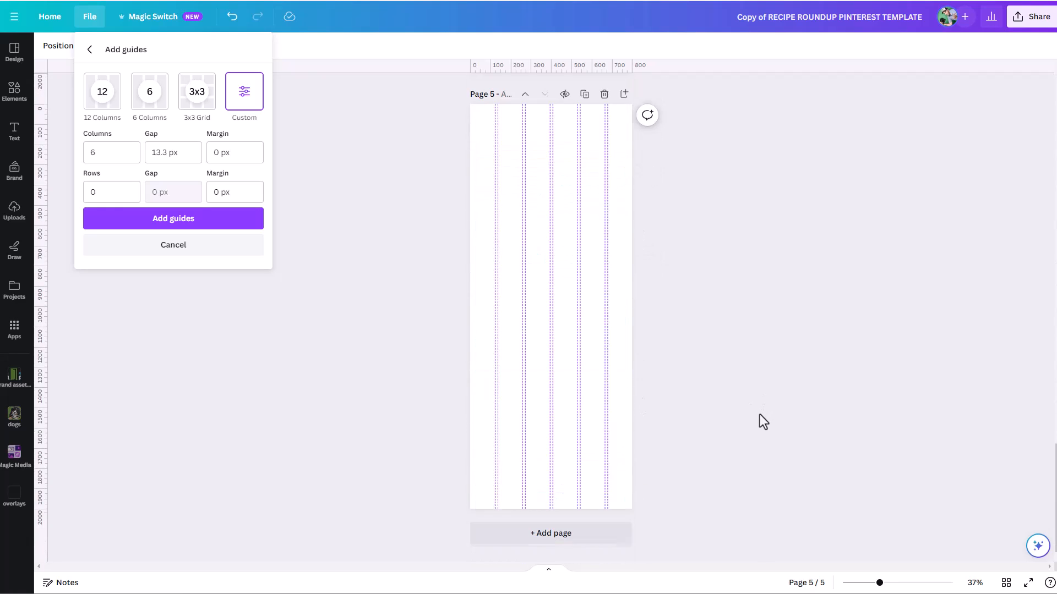
{"action": "scroll", "coordinate": [759, 414], "scroll_direction": "up", "scroll_amount": 2}
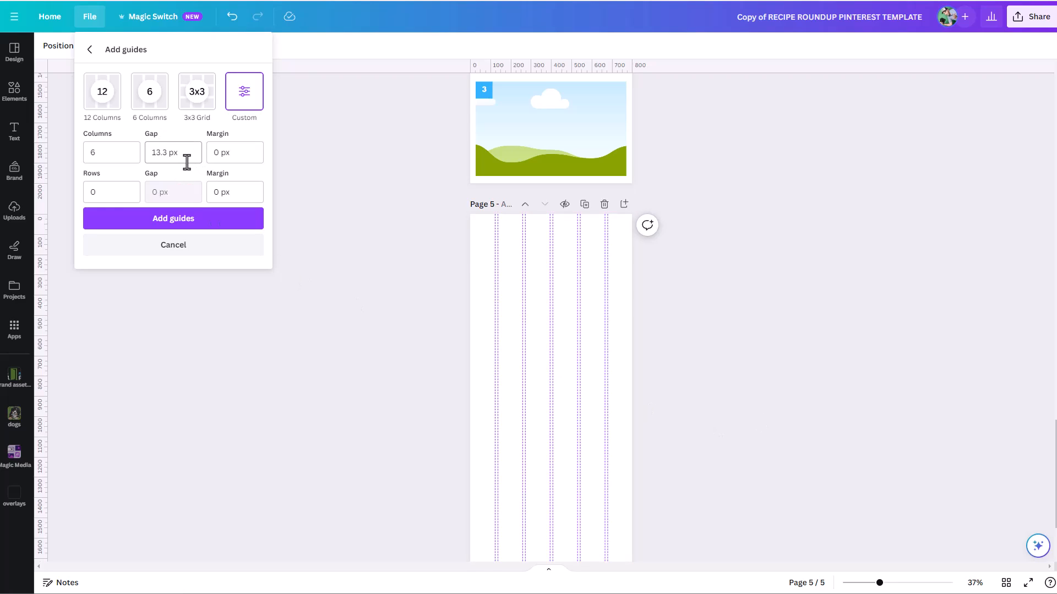
{"action": "scroll", "coordinate": [394, 306], "scroll_direction": "down", "scroll_amount": 2}
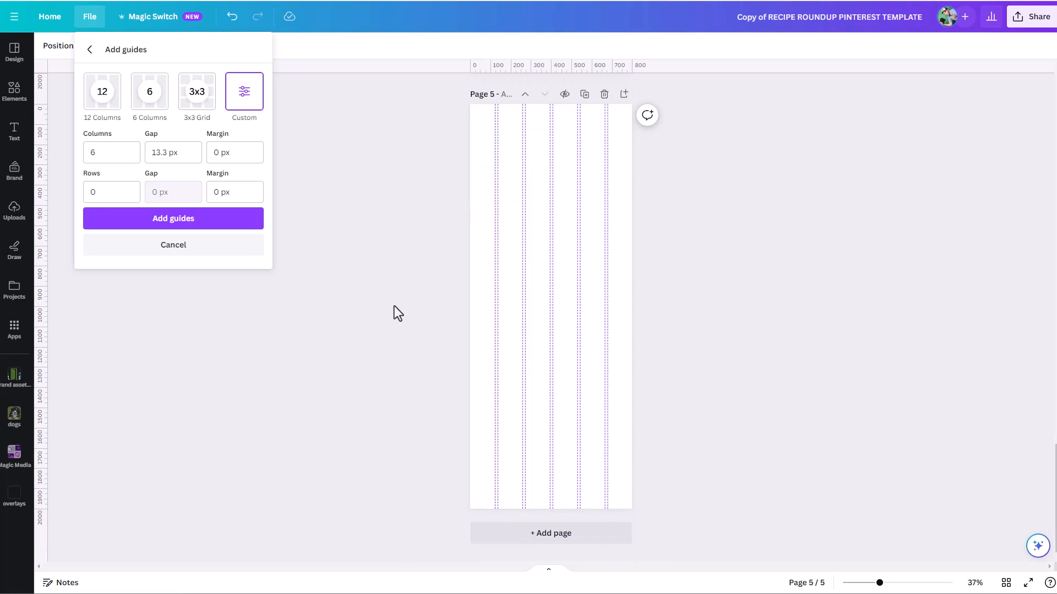
{"action": "scroll", "coordinate": [392, 306], "scroll_direction": "up", "scroll_amount": 1}
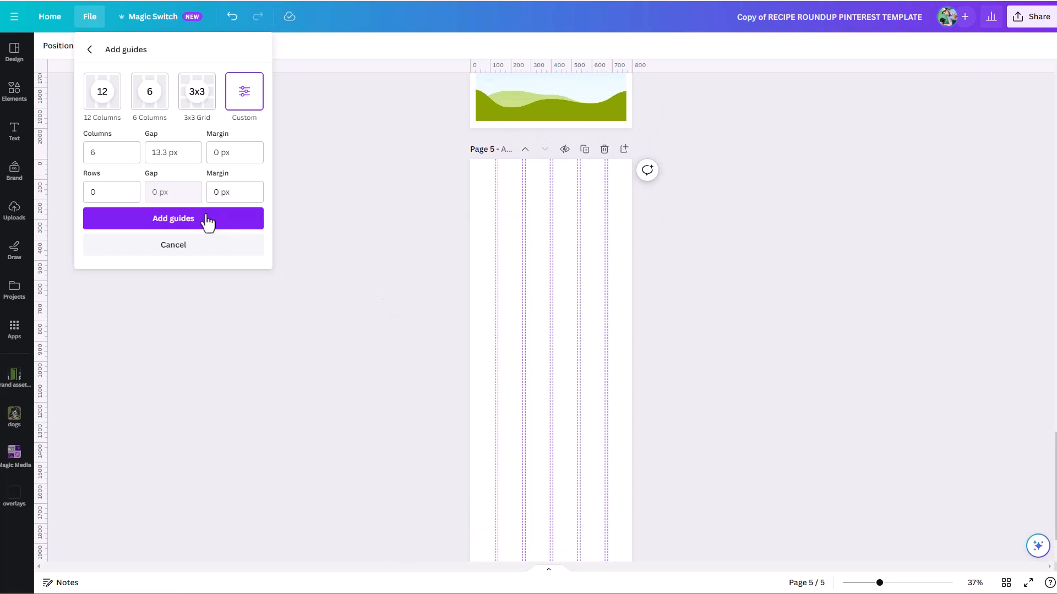
Set the custom guide layout to 2 columns and 4 rows.
{"action": "left_click", "coordinate": [113, 155]}
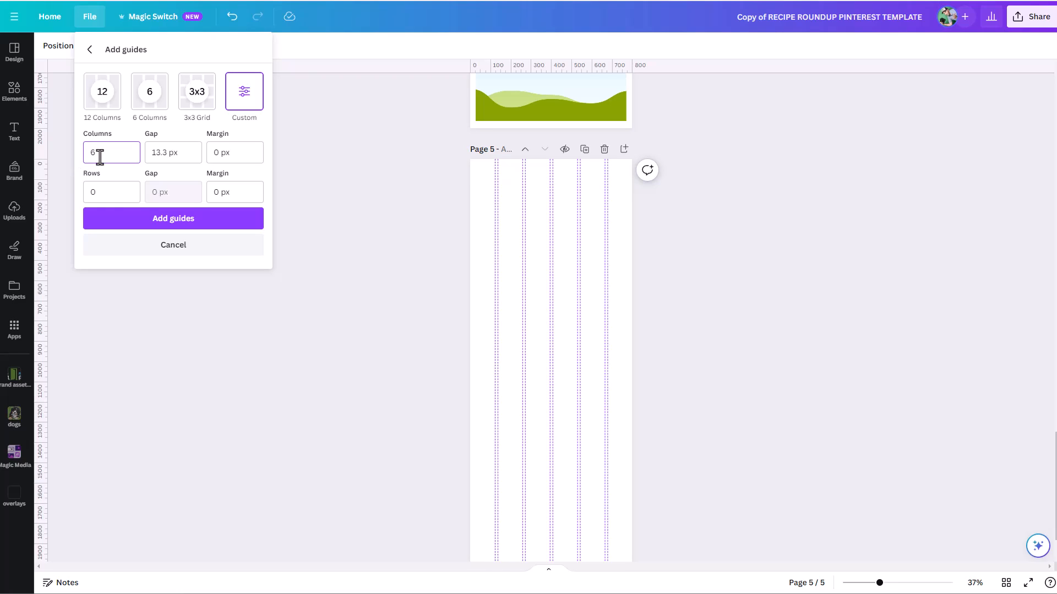
{"action": "key", "text": "BackSpace"}
{"action": "type", "text": "2"}
{"action": "left_click", "coordinate": [101, 193]}
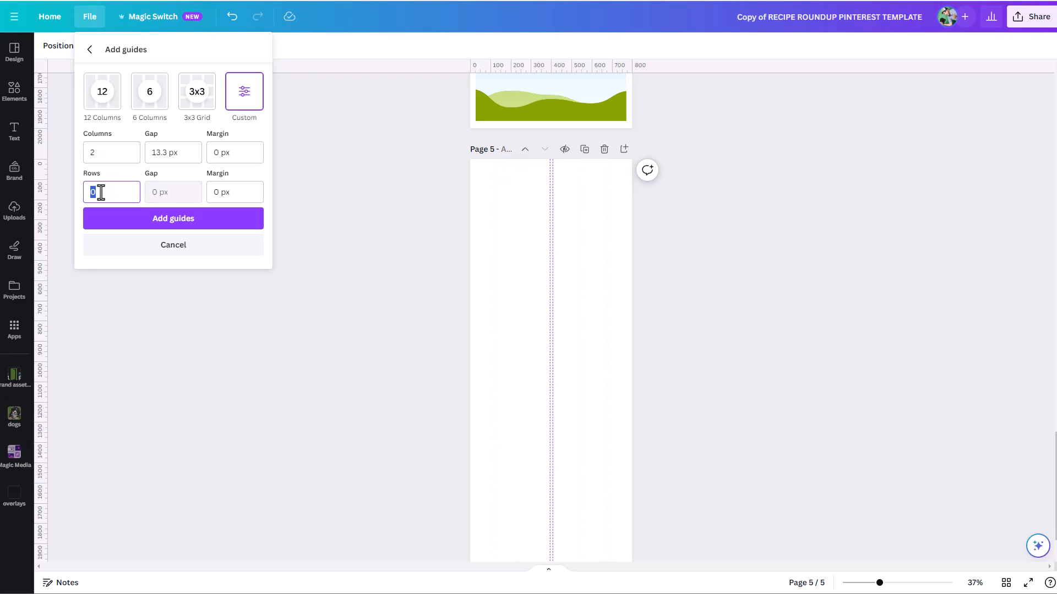
{"action": "type", "text": "2"}
{"action": "left_click", "coordinate": [189, 154]}
{"action": "type", "text": "13.3"}
{"action": "left_click", "coordinate": [88, 194]}
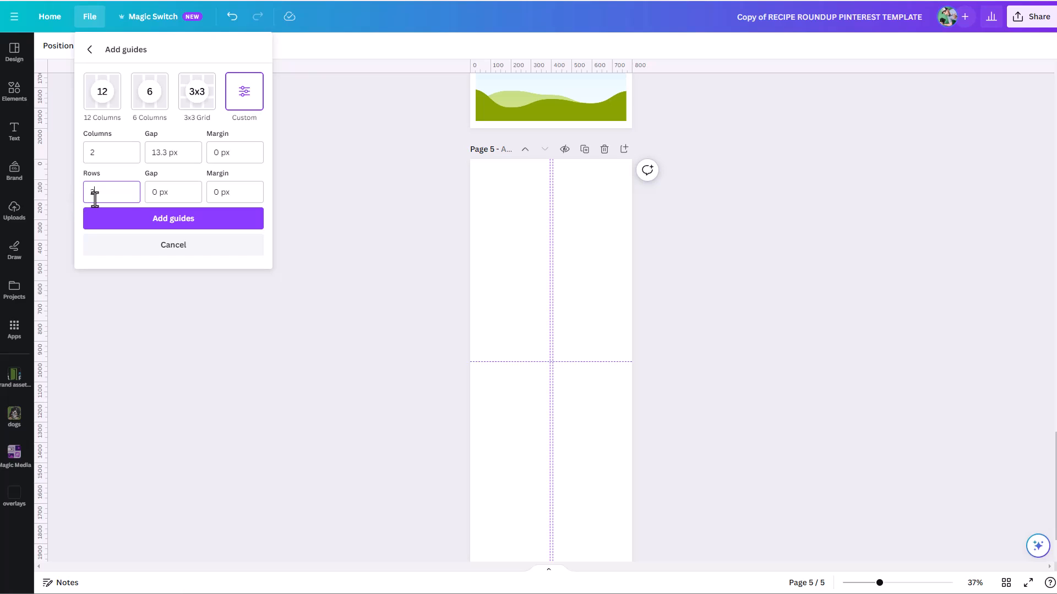
{"action": "key", "text": "Delete"}
{"action": "type", "text": "4"}
Set the column gap to 0 px, check the guide preview on page 5, and close the guide settings.
{"action": "left_click", "coordinate": [181, 150]}
{"action": "left_click_drag", "start_coordinate": [182, 150], "coordinate": [135, 151]}
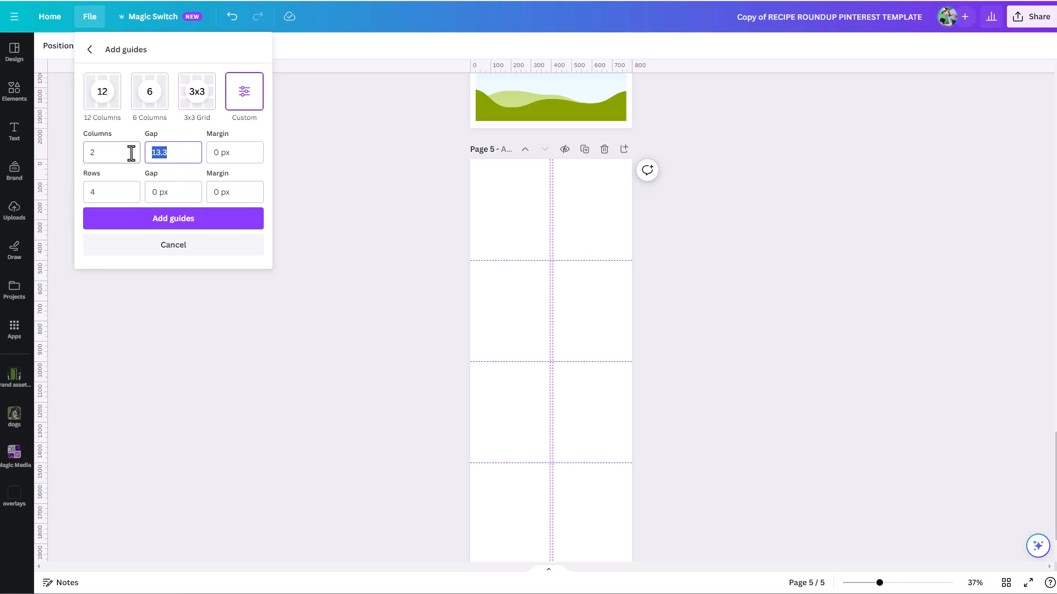
{"action": "type", "text": "0"}
{"action": "left_click", "coordinate": [167, 193]}
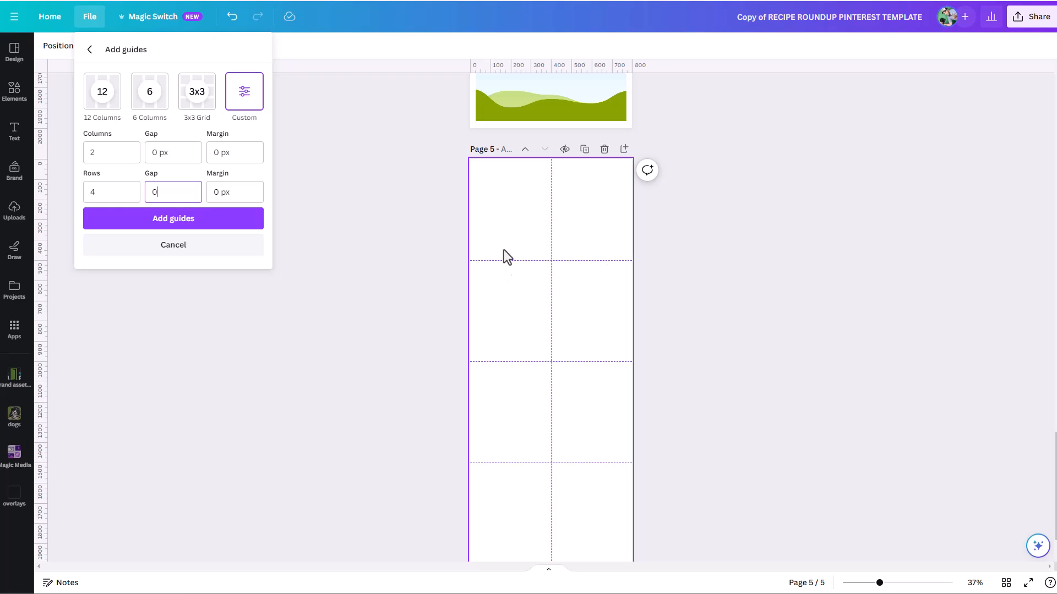
{"action": "scroll", "coordinate": [537, 368], "scroll_direction": "down", "scroll_amount": 1}
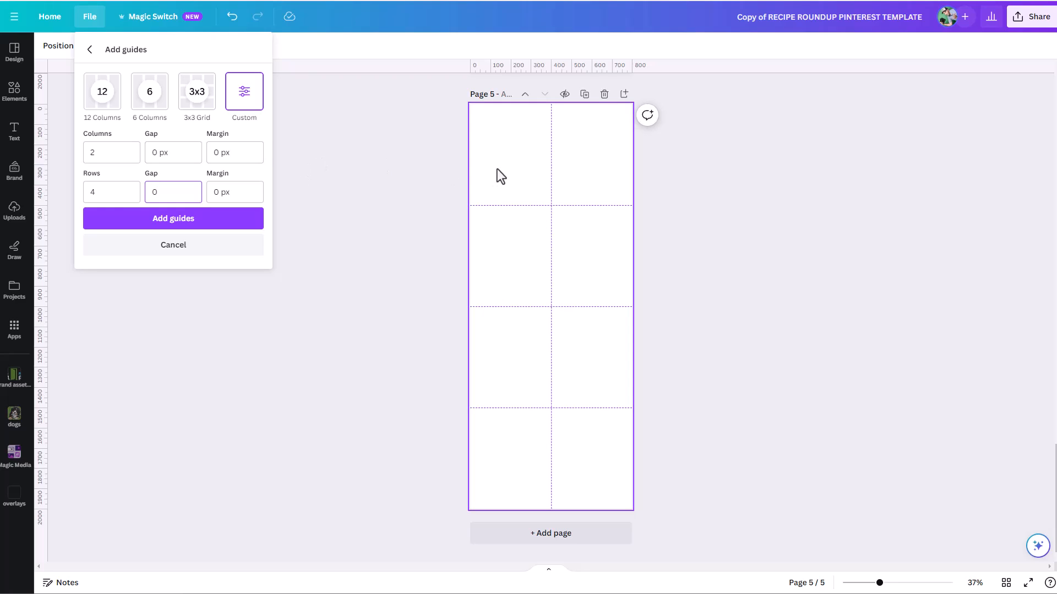
{"action": "left_click", "coordinate": [364, 177]}
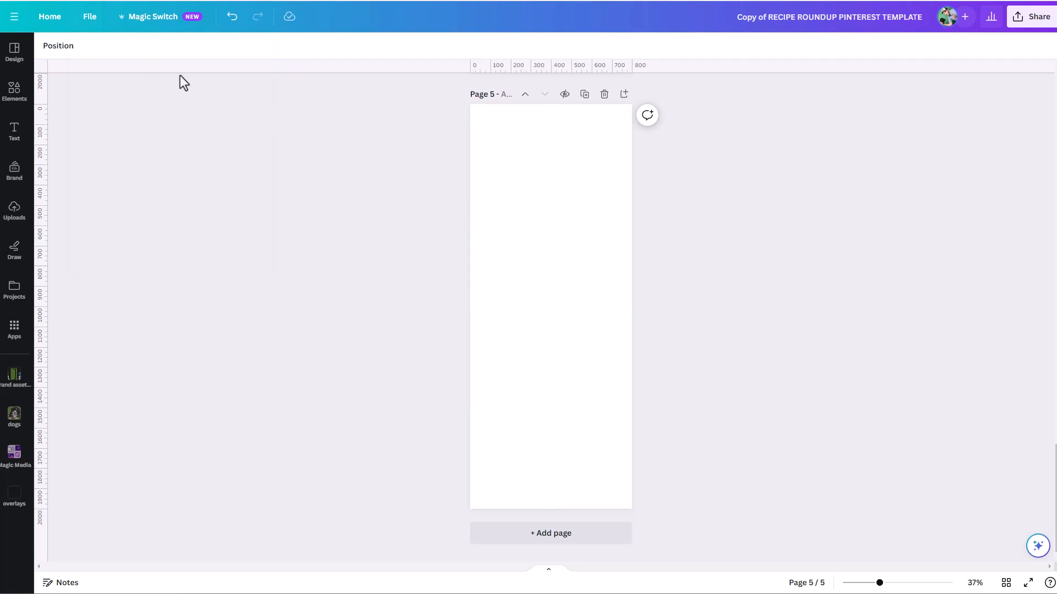
Reopen the custom guide settings and set both the column and row margins to 25 px.
{"action": "left_click", "coordinate": [92, 21]}
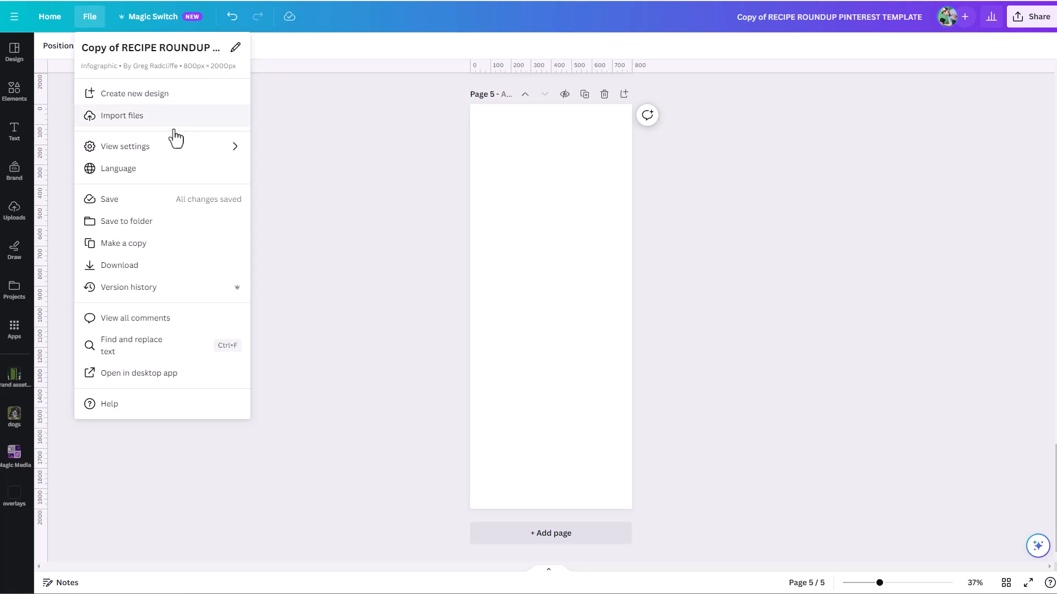
{"action": "mouse_move", "coordinate": [167, 146]}
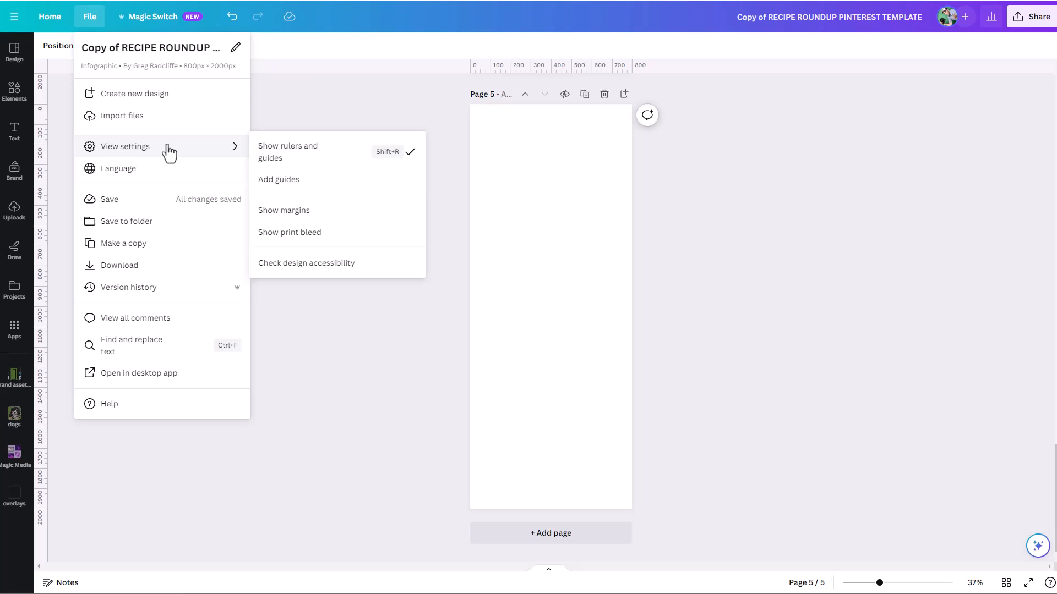
{"action": "left_click", "coordinate": [281, 181]}
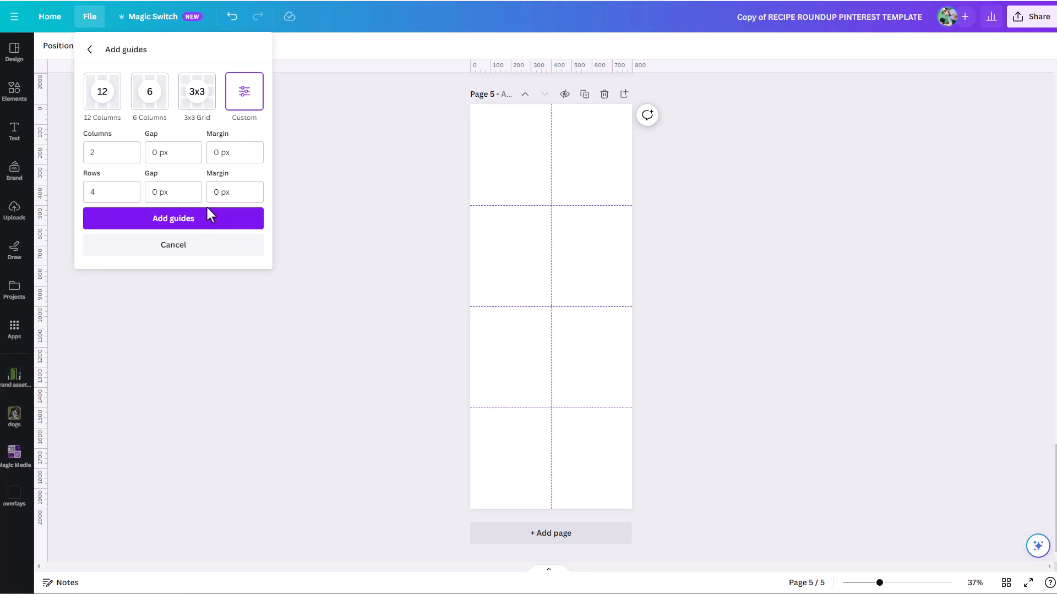
{"action": "left_click", "coordinate": [239, 154]}
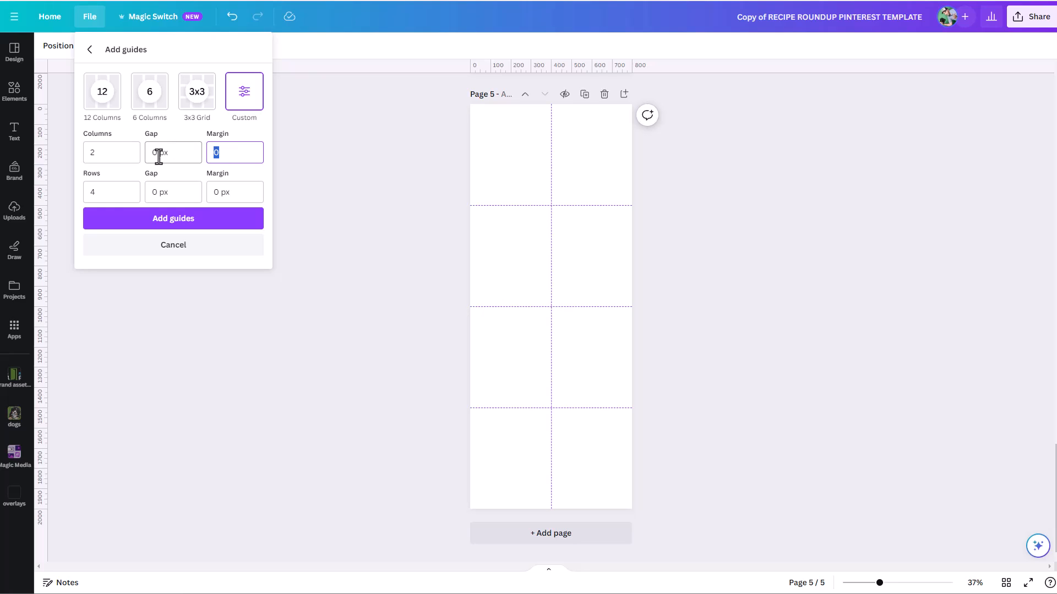
{"action": "type", "text": "25"}
{"action": "left_click", "coordinate": [235, 192]}
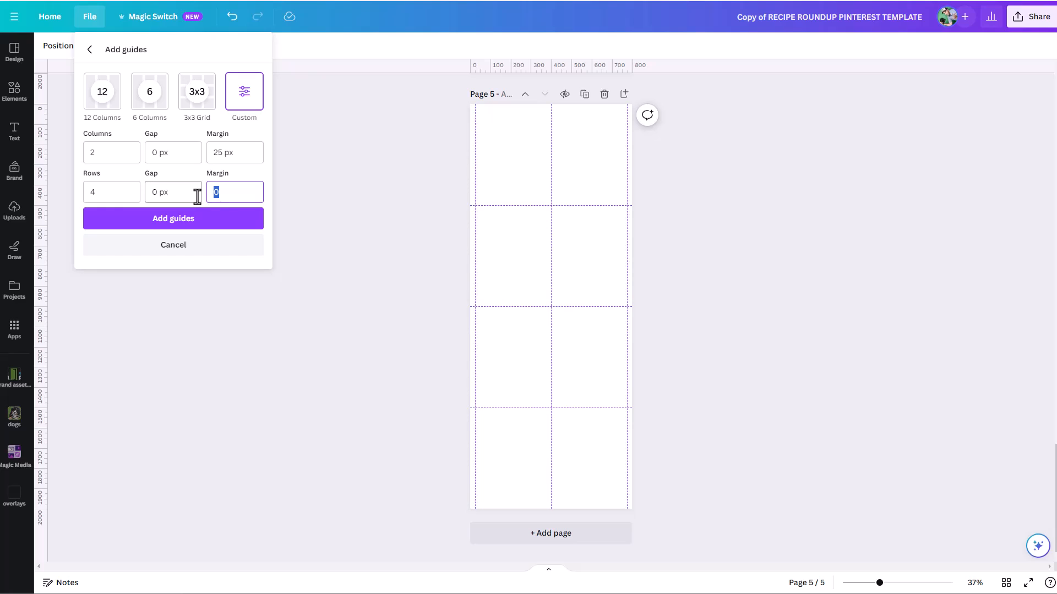
{"action": "type", "text": "25"}
Set the column and row gaps to 25 px and add the custom guides to page 5.
{"action": "left_click", "coordinate": [182, 152]}
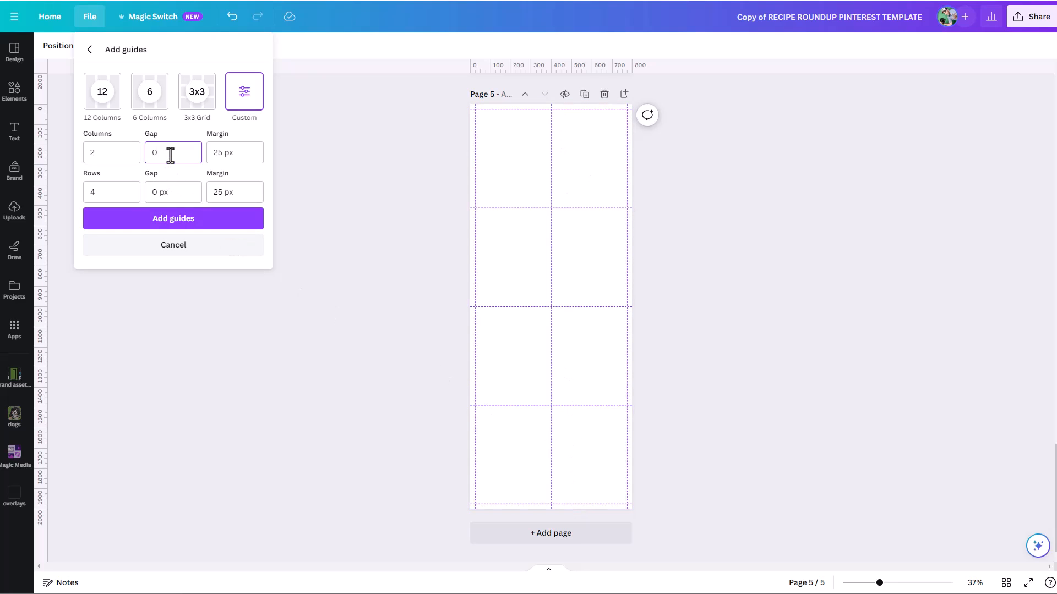
{"action": "key", "text": "BackSpace"}
{"action": "type", "text": "25"}
{"action": "left_click", "coordinate": [173, 192]}
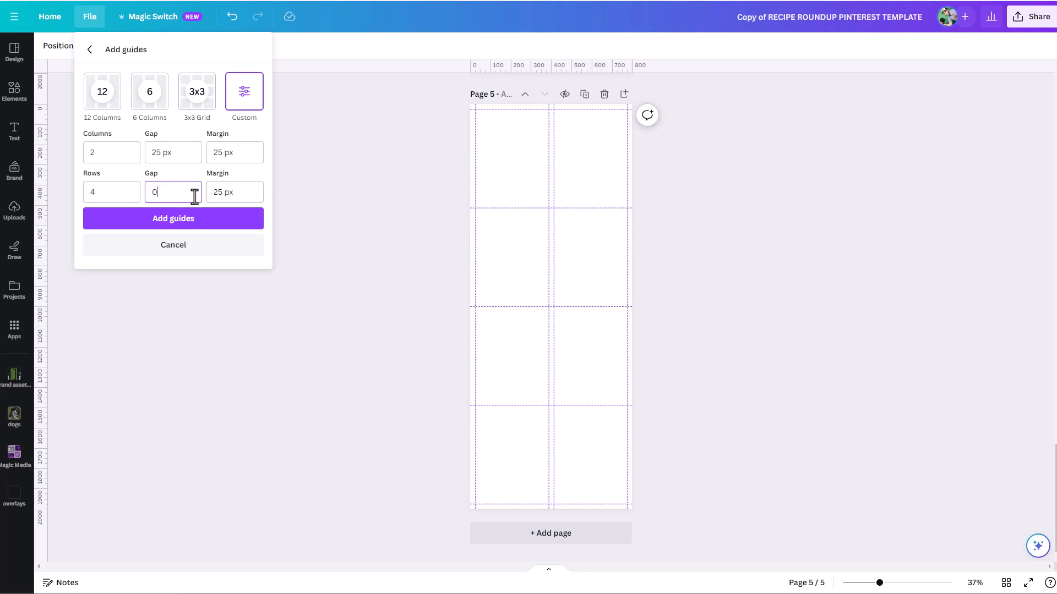
{"action": "key", "text": "BackSpace"}
{"action": "type", "text": "25"}
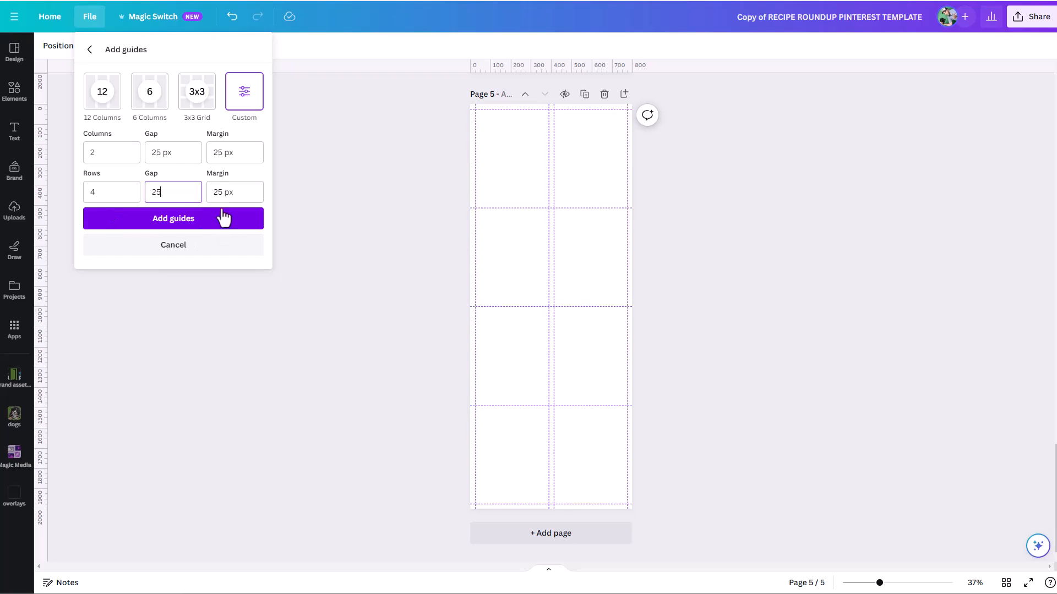
{"action": "left_click", "coordinate": [180, 155]}
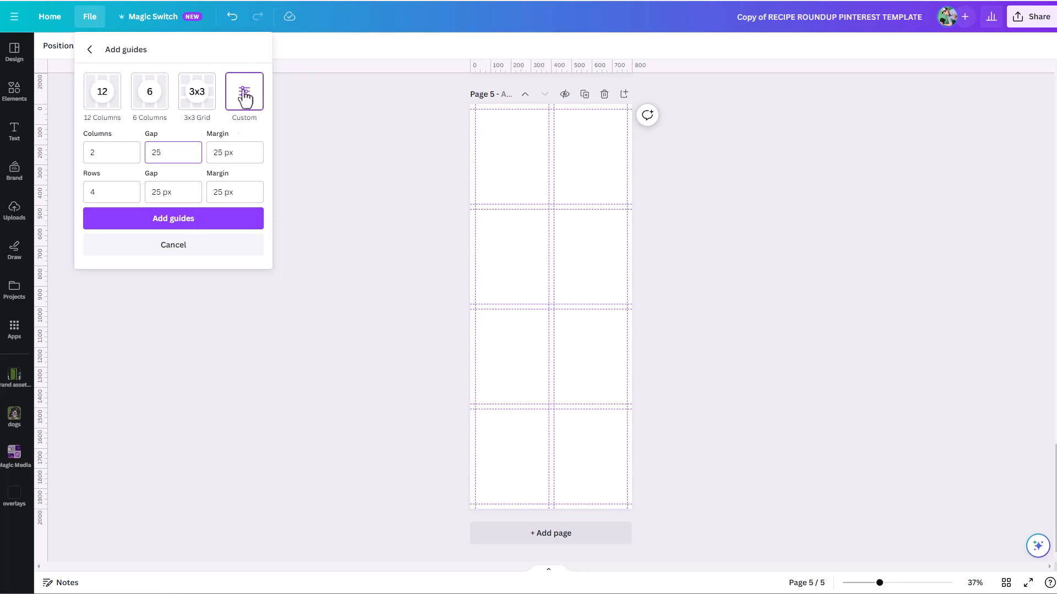
{"action": "left_click", "coordinate": [181, 223]}
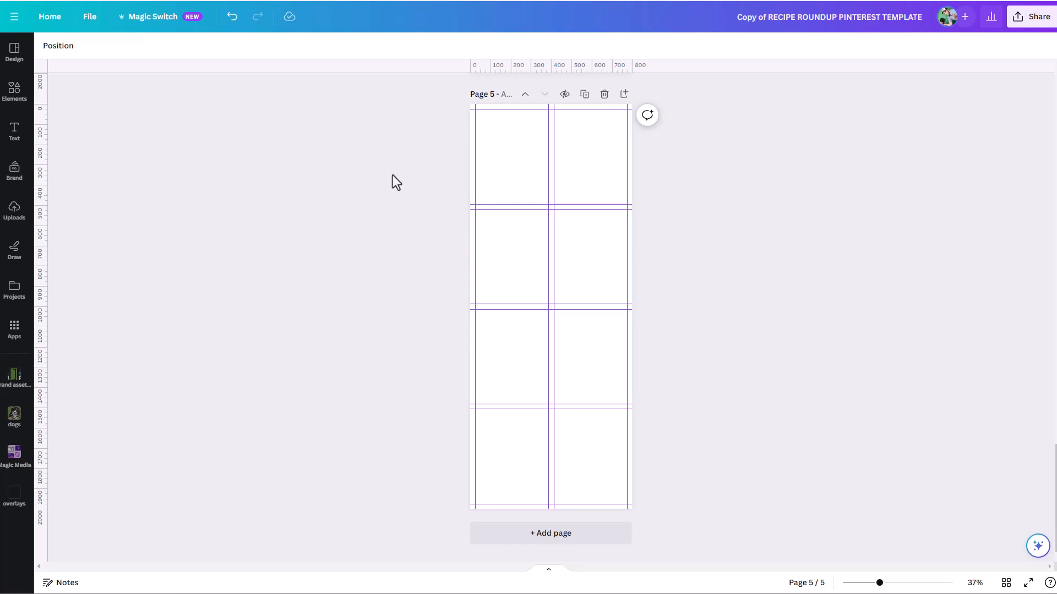
Search the elements for "grid" and add the single-cell image grid to page 5.
{"action": "left_click", "coordinate": [15, 91]}
{"action": "left_click", "coordinate": [98, 54]}
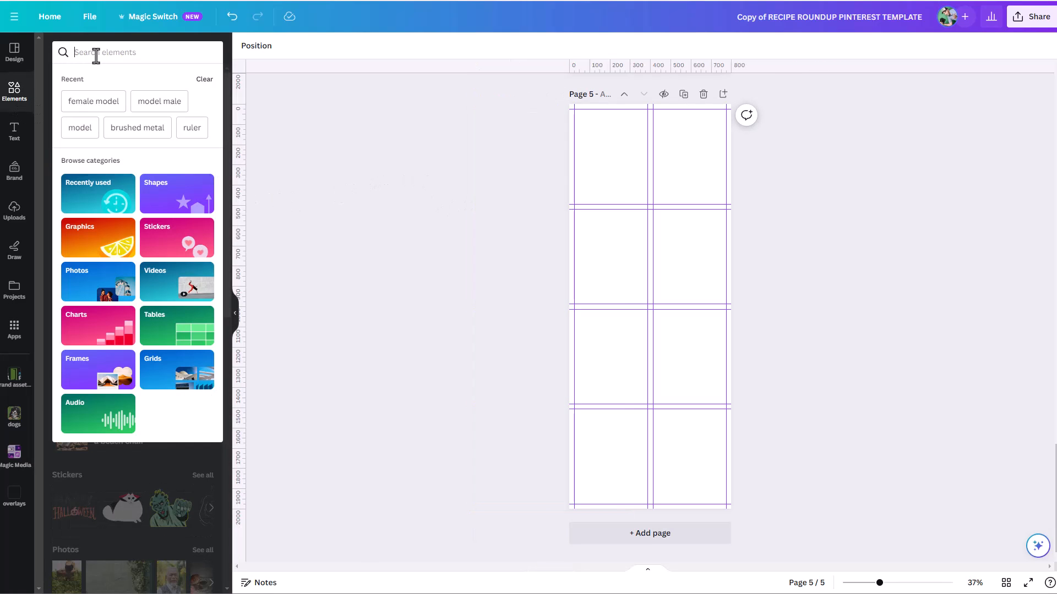
{"action": "type", "text": "grid"}
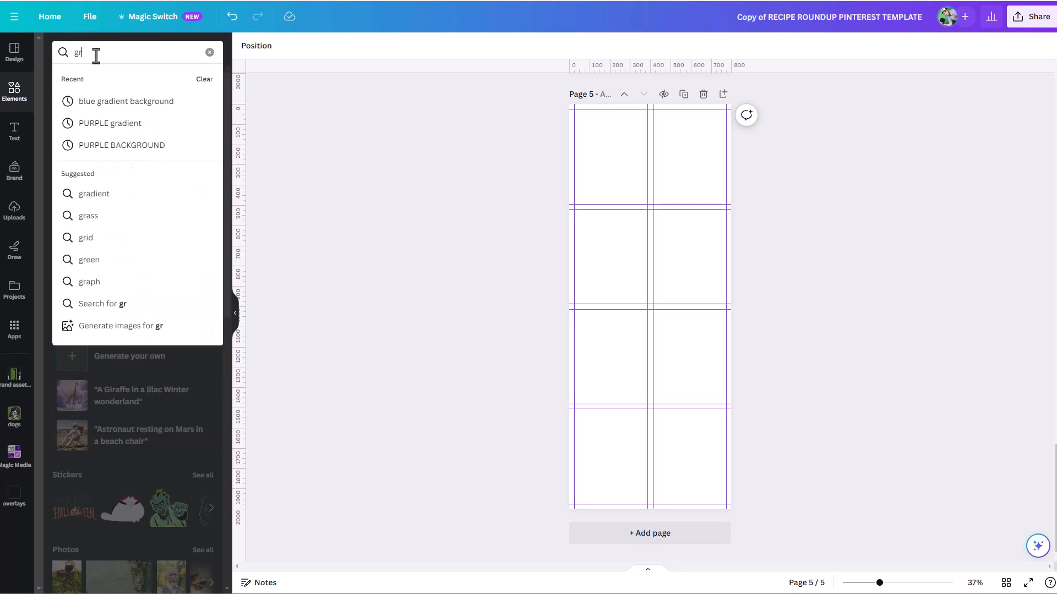
{"action": "key", "text": "Return"}
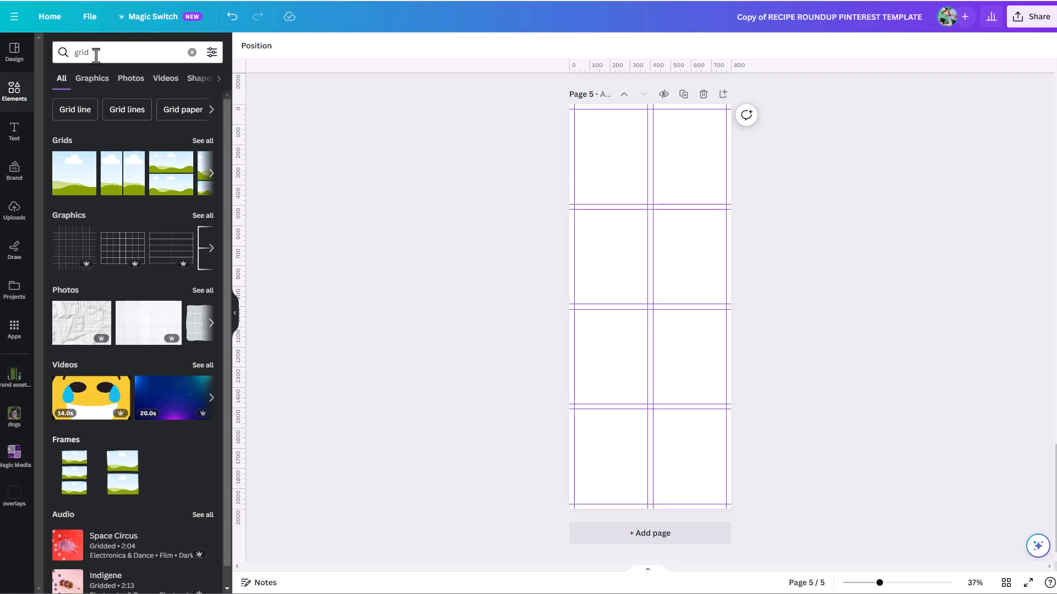
{"action": "left_click", "coordinate": [73, 181]}
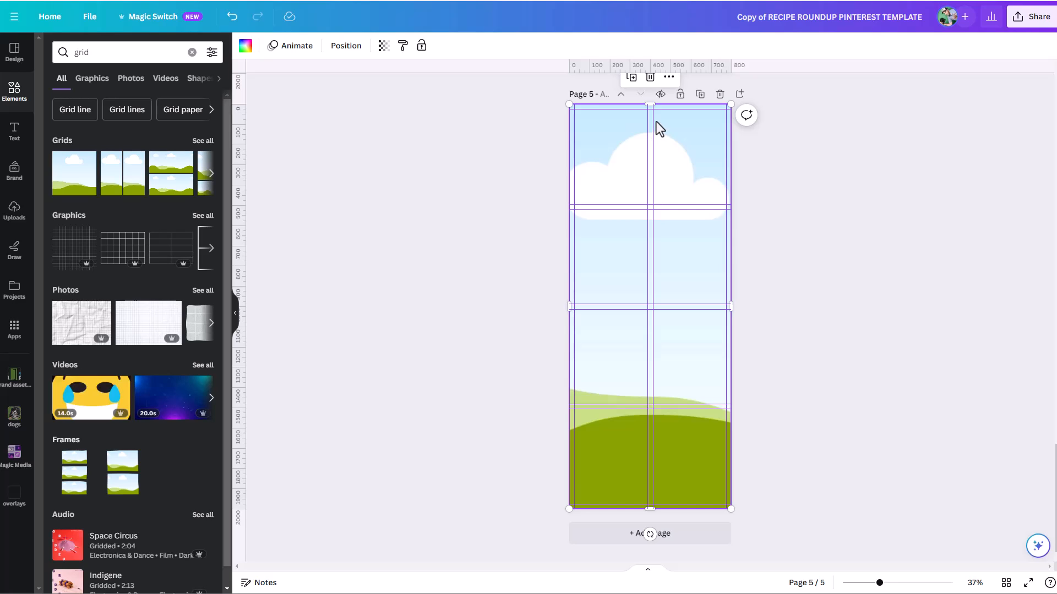
Resize the image grid to fit the guides of the first cell in the first row.
{"action": "left_click_drag", "start_coordinate": [650, 104], "coordinate": [649, 109]}
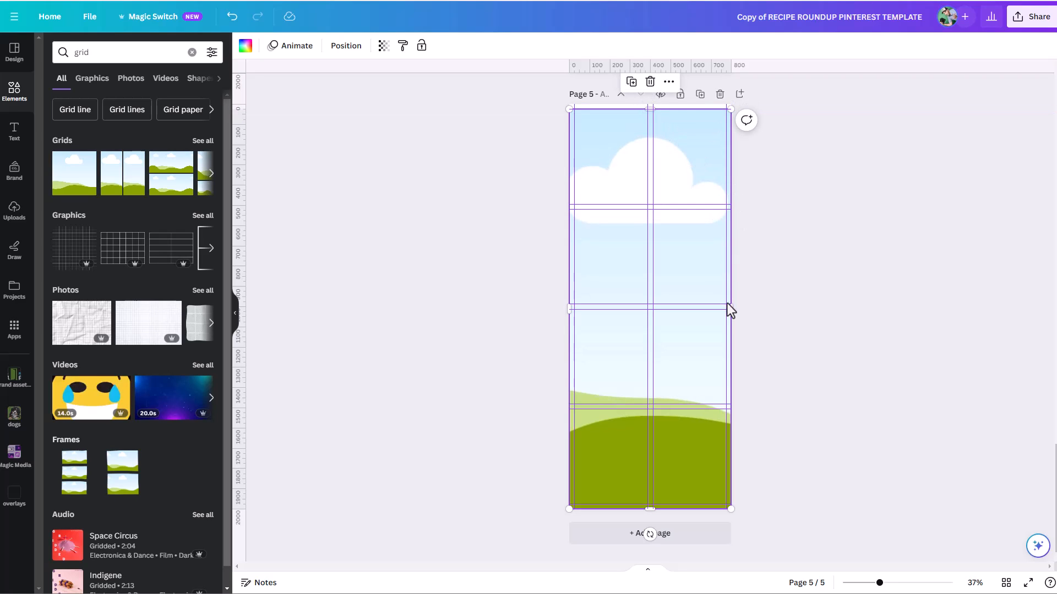
{"action": "left_click_drag", "start_coordinate": [730, 308], "coordinate": [668, 304]}
{"action": "left_click_drag", "start_coordinate": [647, 305], "coordinate": [647, 303]}
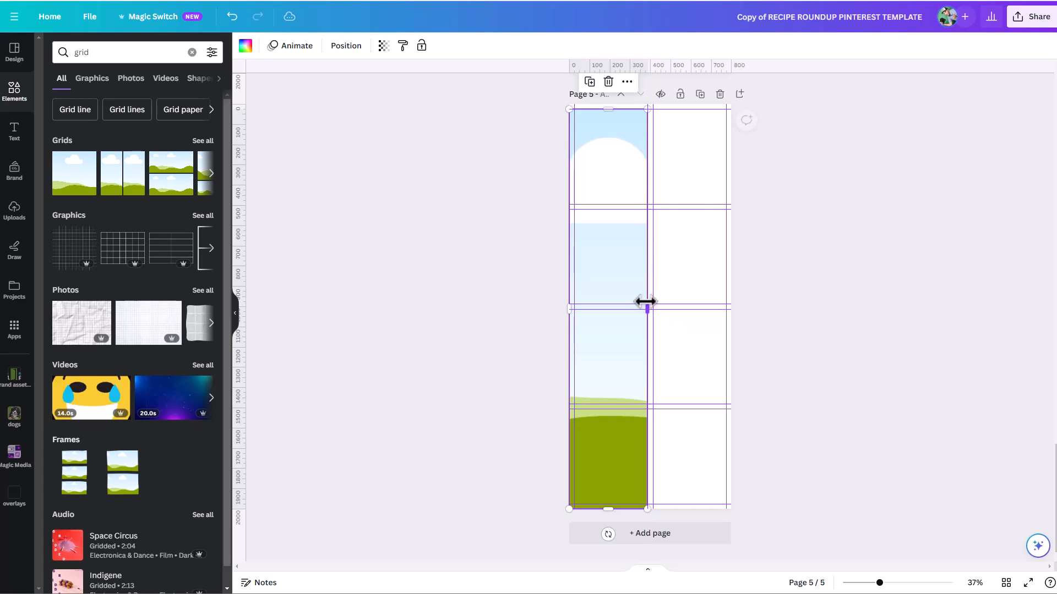
{"action": "mouse_move", "coordinate": [573, 311]}
{"action": "left_mouse_down"}
{"action": "mouse_move", "coordinate": [586, 308]}
{"action": "mouse_move", "coordinate": [574, 308]}
{"action": "left_mouse_up"}
{"action": "left_click_drag", "start_coordinate": [611, 509], "coordinate": [592, 205]}
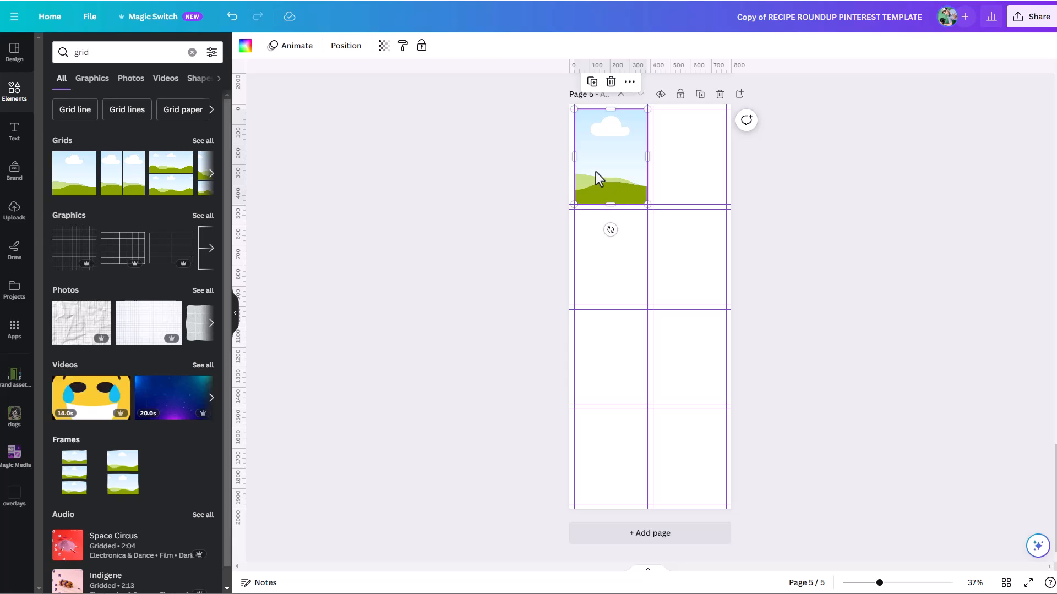
Duplicate the image placeholder into the second column of the first row, and copy that pair into the second row.
{"action": "left_click_drag", "start_coordinate": [600, 173], "coordinate": [679, 176]}
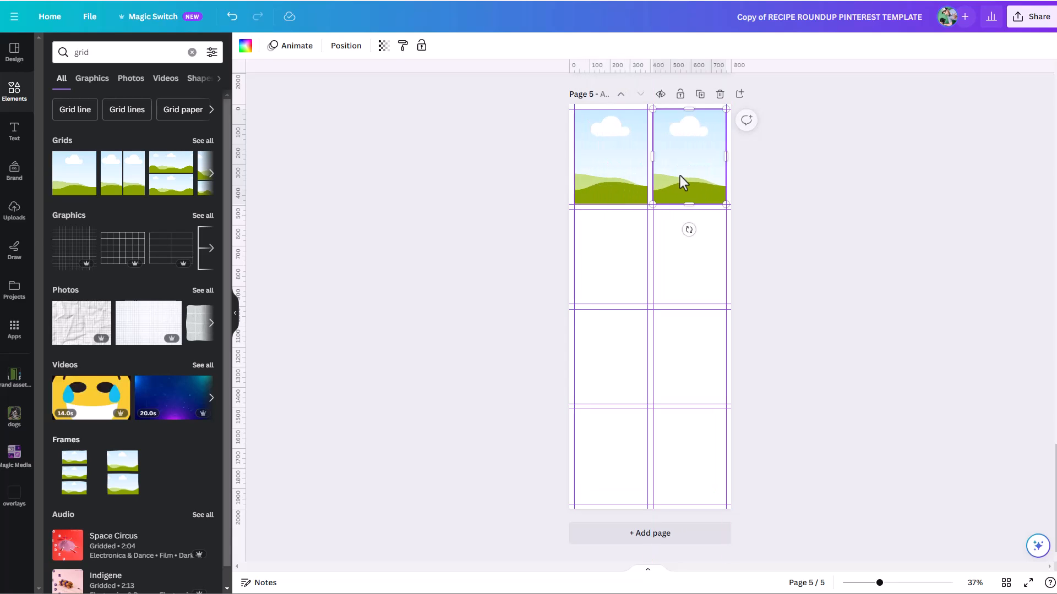
{"action": "left_click", "coordinate": [842, 231]}
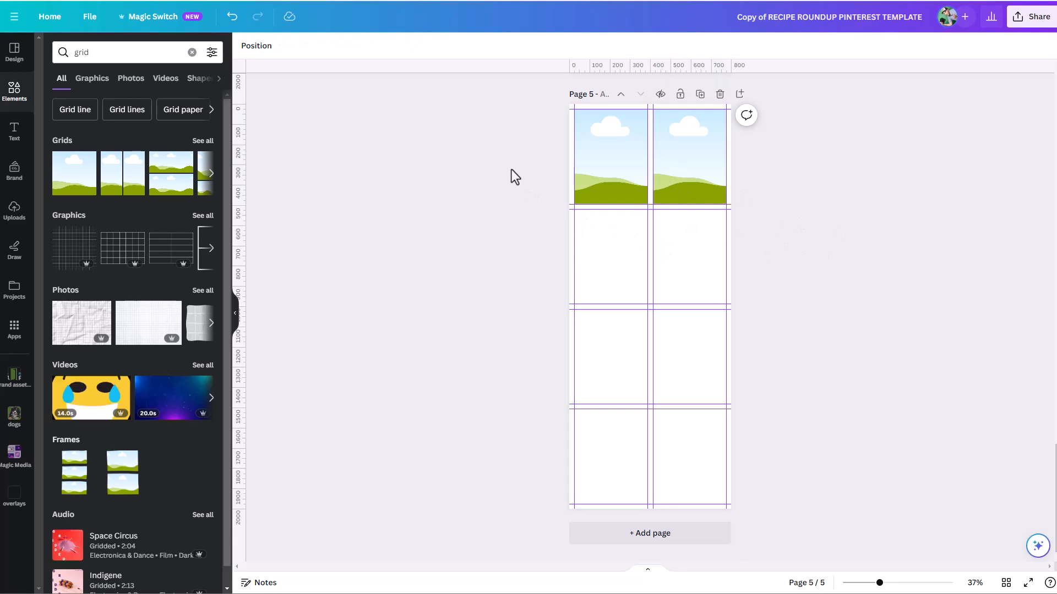
{"action": "left_click_drag", "start_coordinate": [518, 150], "coordinate": [718, 183]}
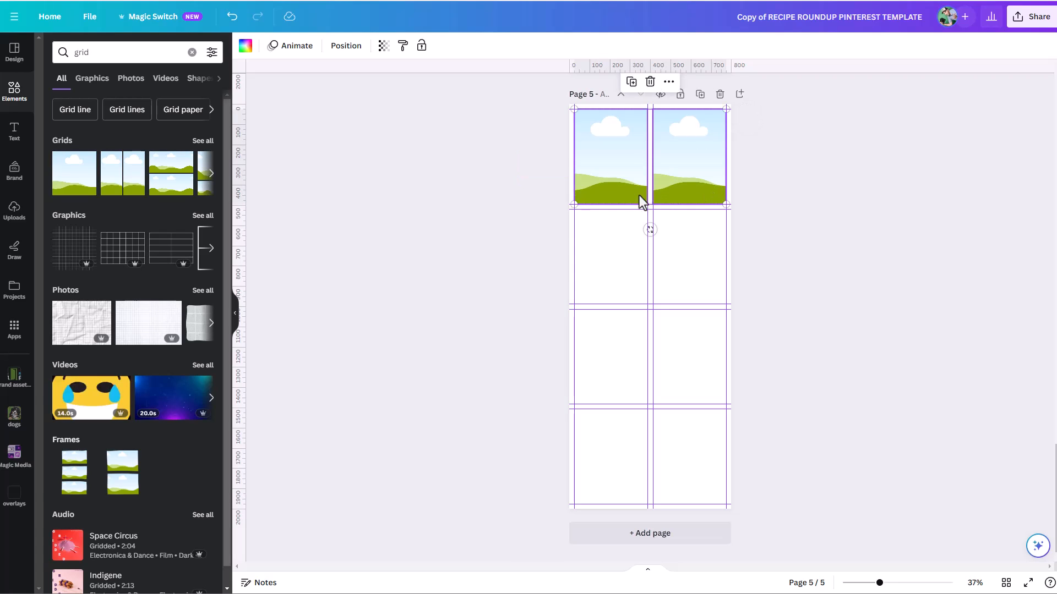
{"action": "key", "text": "alt"}
{"action": "key", "text": "alt"}
{"action": "left_click_drag", "start_coordinate": [609, 183], "coordinate": [619, 282]}
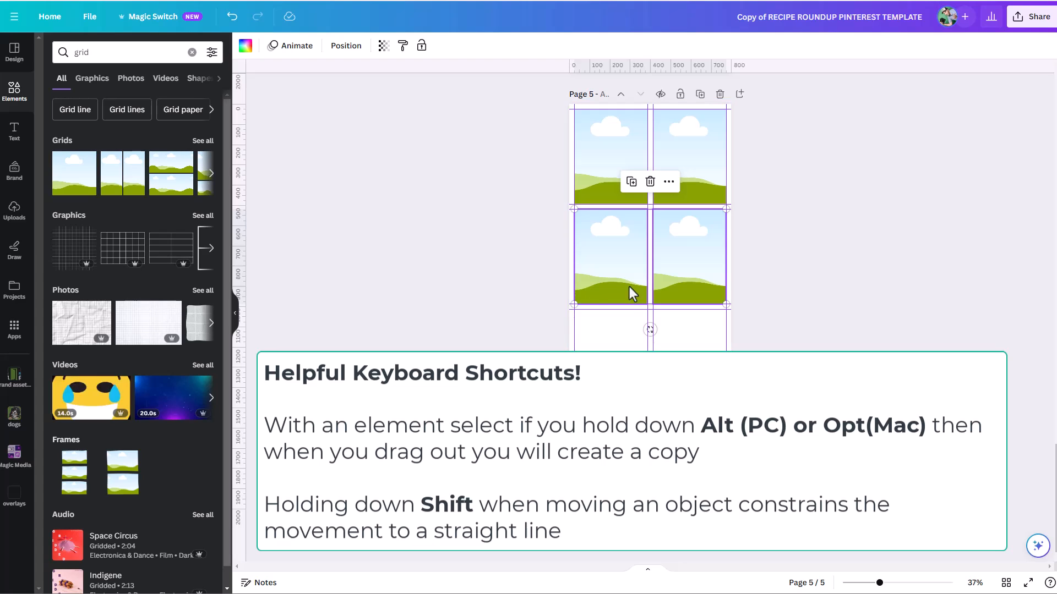
{"action": "left_click_drag", "start_coordinate": [621, 265], "coordinate": [592, 300]}
{"action": "key", "text": "ctrl+z"}
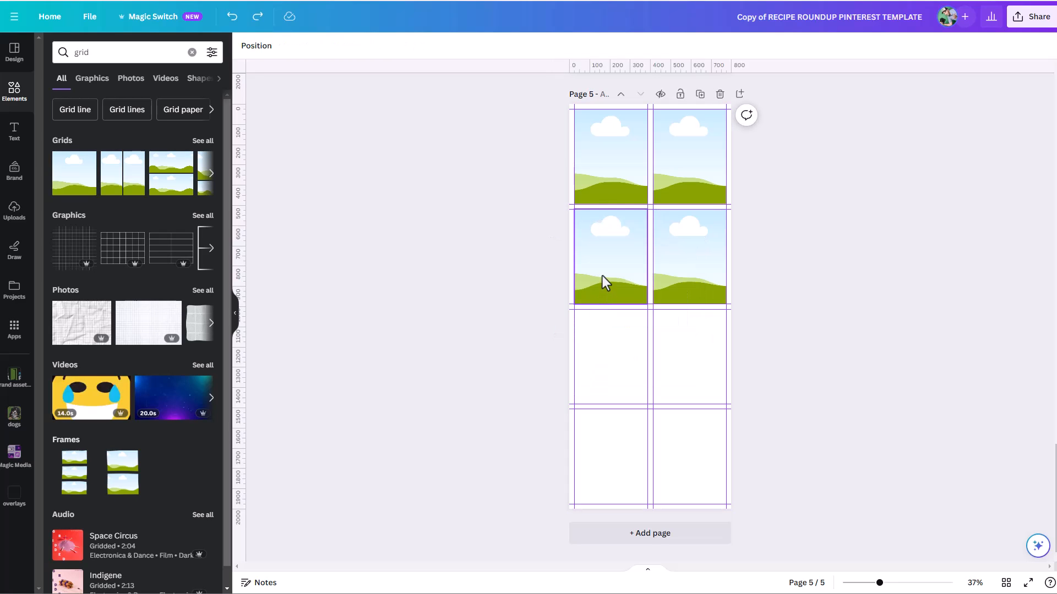
{"action": "left_click_drag", "start_coordinate": [605, 269], "coordinate": [578, 406]}
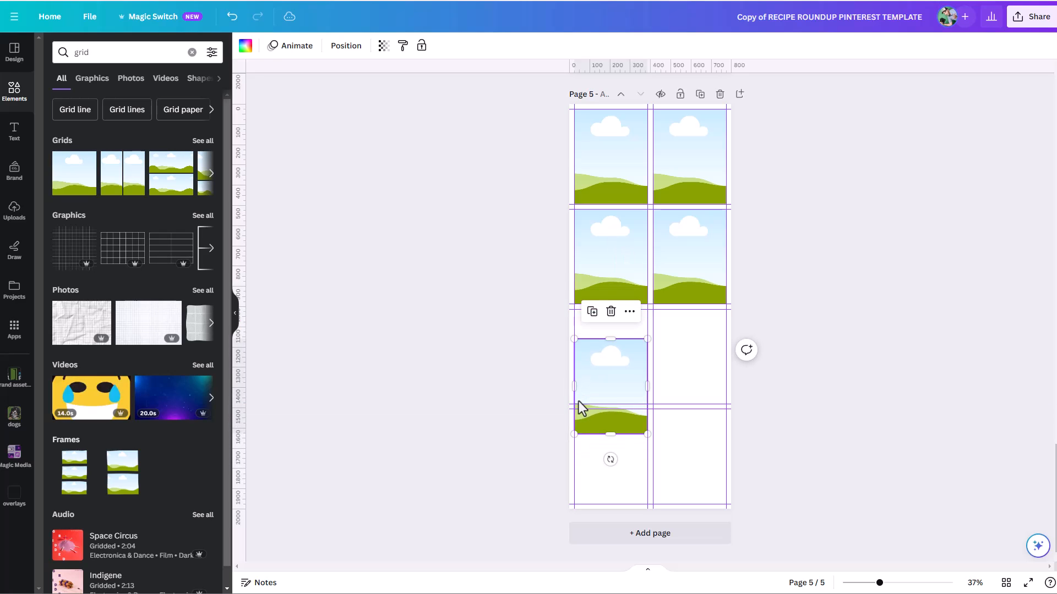
{"action": "key", "text": "ctrl+z"}
{"action": "left_click_drag", "start_coordinate": [523, 247], "coordinate": [713, 283]}
{"action": "left_click", "coordinate": [781, 301]}
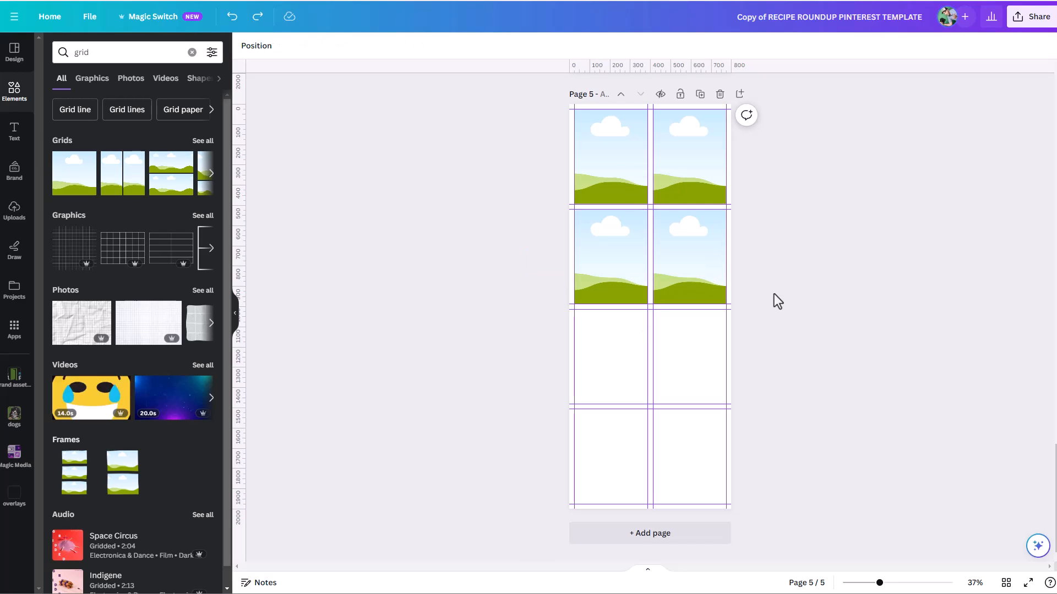
Duplicate the four image placeholders into the third and fourth rows, copying one more into the fourth row's first column.
{"action": "left_click_drag", "start_coordinate": [498, 152], "coordinate": [756, 290]}
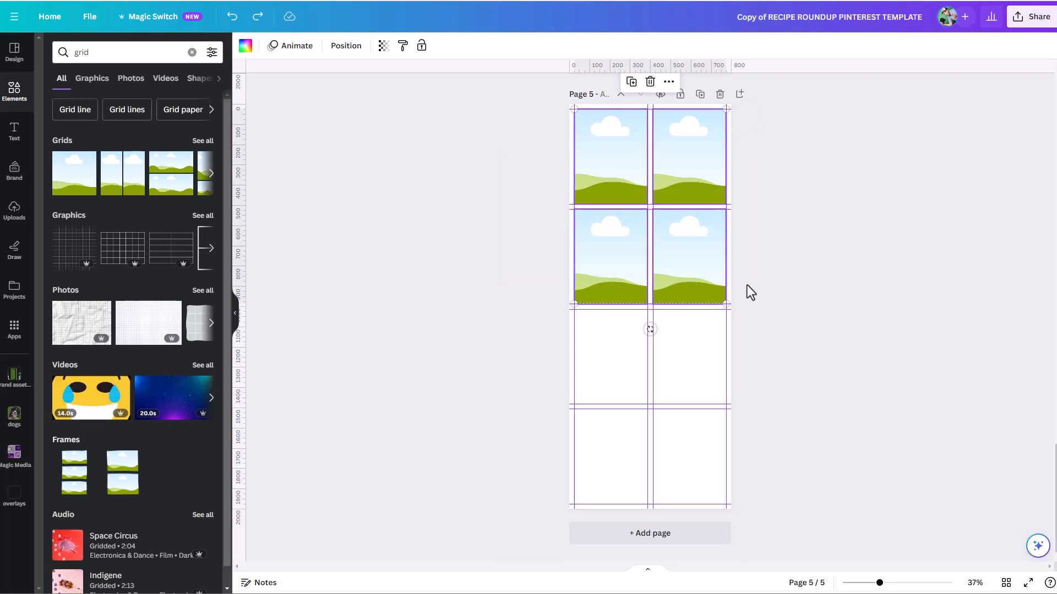
{"action": "left_click_drag", "start_coordinate": [595, 284], "coordinate": [619, 479]}
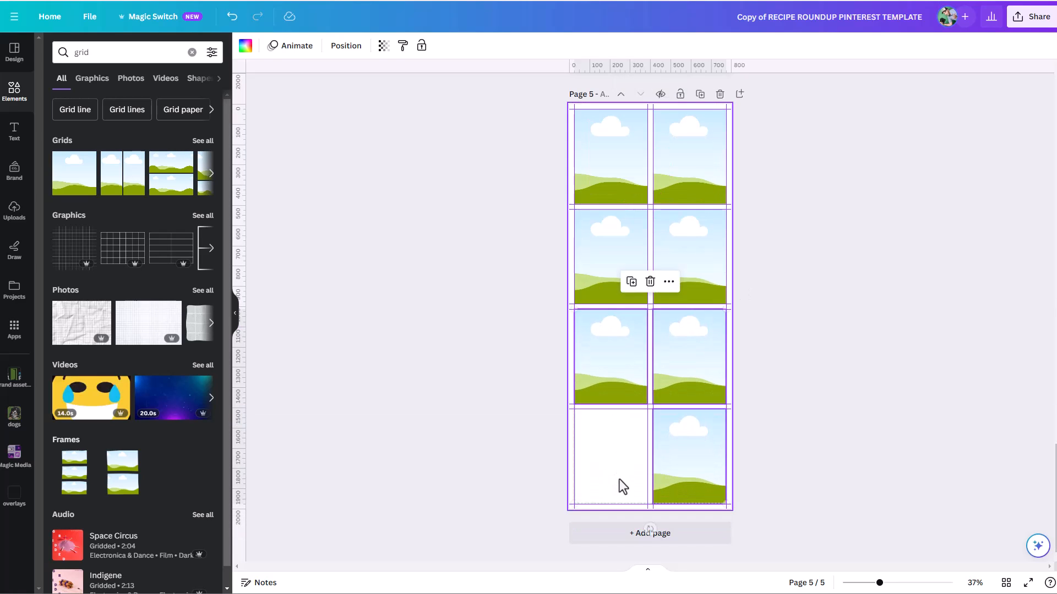
{"action": "left_click", "coordinate": [857, 407]}
{"action": "left_click_drag", "start_coordinate": [613, 377], "coordinate": [616, 475]}
{"action": "left_click", "coordinate": [862, 406]}
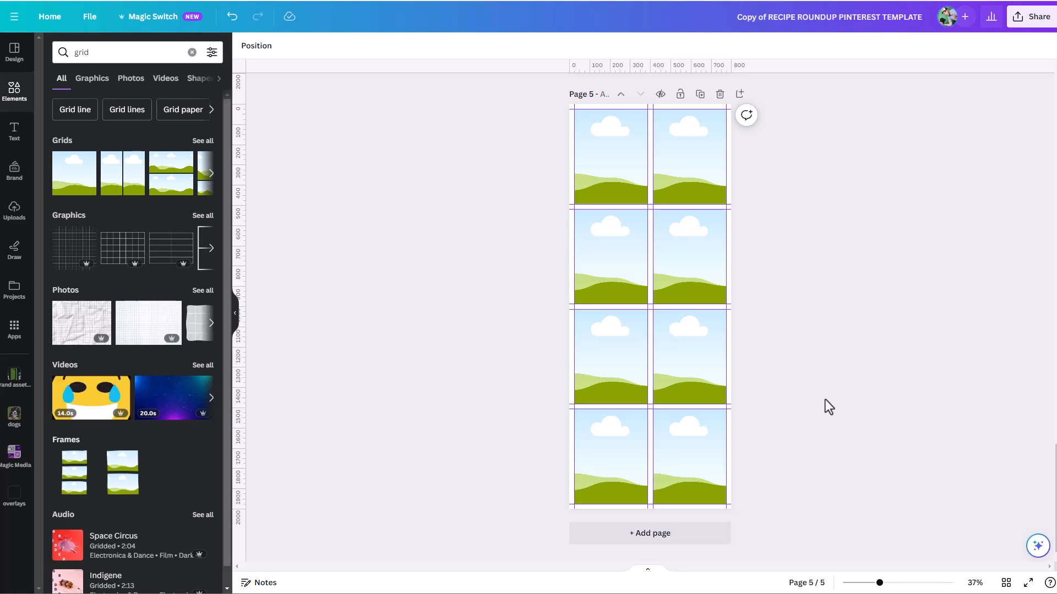
Examine how the title area and image cells are laid out on template pages 1 to 4.
{"action": "scroll", "coordinate": [804, 405], "scroll_direction": "up", "scroll_amount": 8}
{"action": "scroll", "coordinate": [781, 394], "scroll_direction": "up", "scroll_amount": 10}
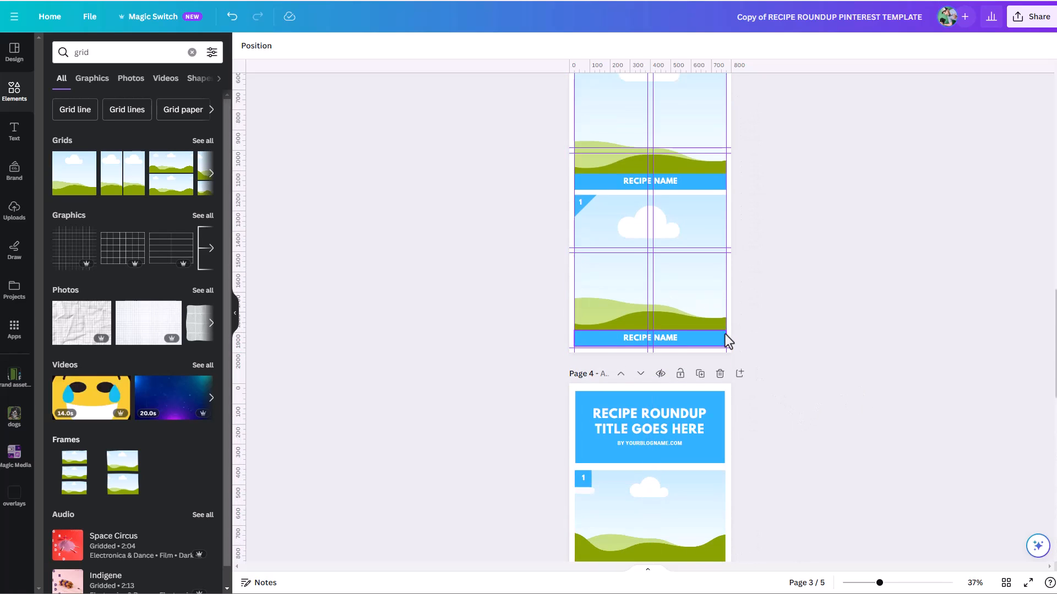
{"action": "scroll", "coordinate": [705, 366], "scroll_direction": "up", "scroll_amount": 7}
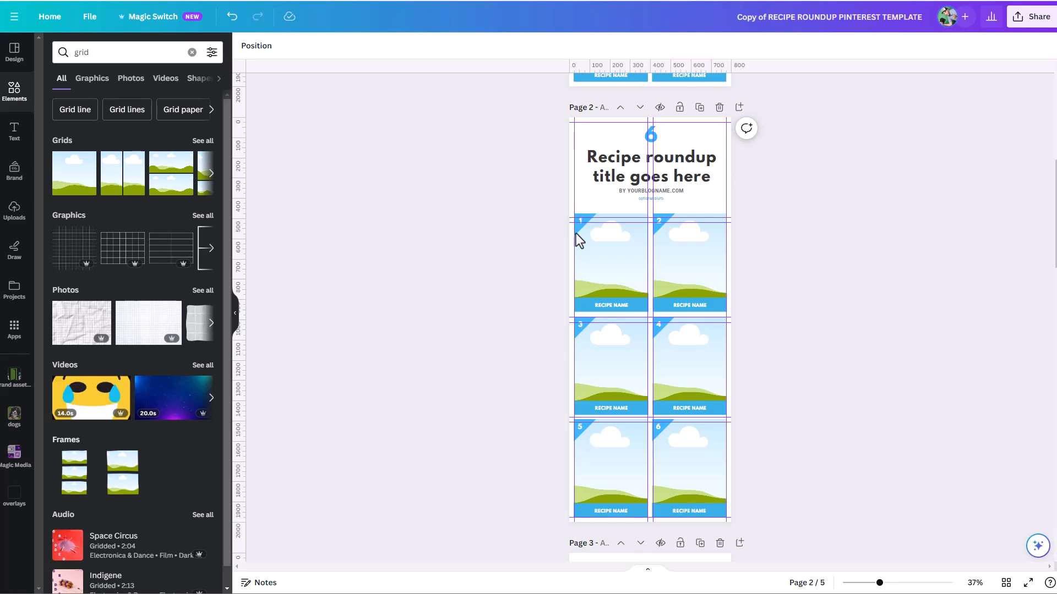
{"action": "scroll", "coordinate": [653, 204], "scroll_direction": "up", "scroll_amount": 8}
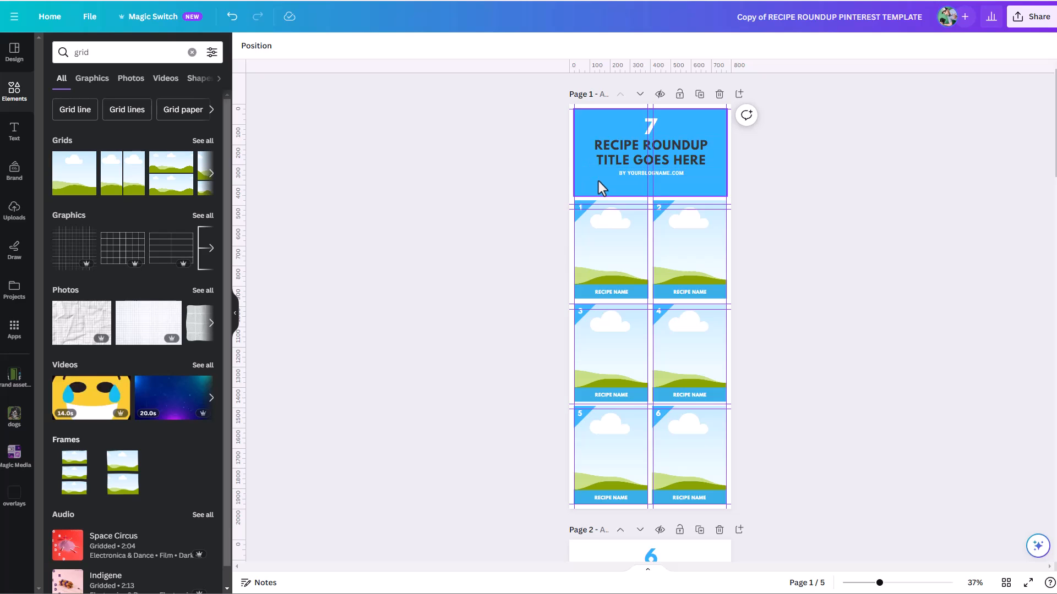
{"action": "scroll", "coordinate": [603, 182], "scroll_direction": "down", "scroll_amount": 12}
{"action": "scroll", "coordinate": [637, 222], "scroll_direction": "down", "scroll_amount": 15}
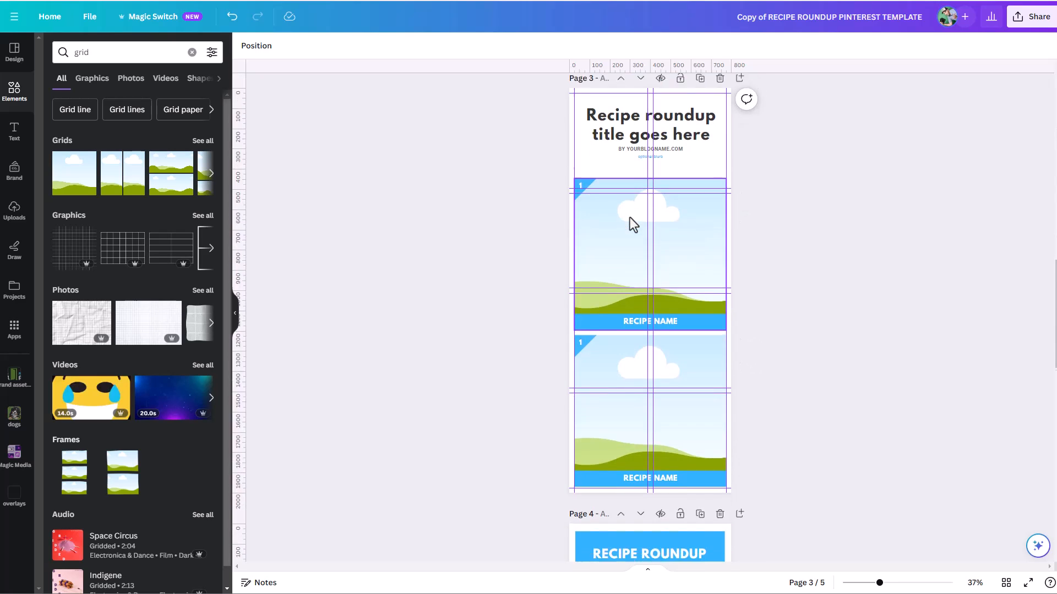
{"action": "scroll", "coordinate": [628, 225], "scroll_direction": "up", "scroll_amount": 2}
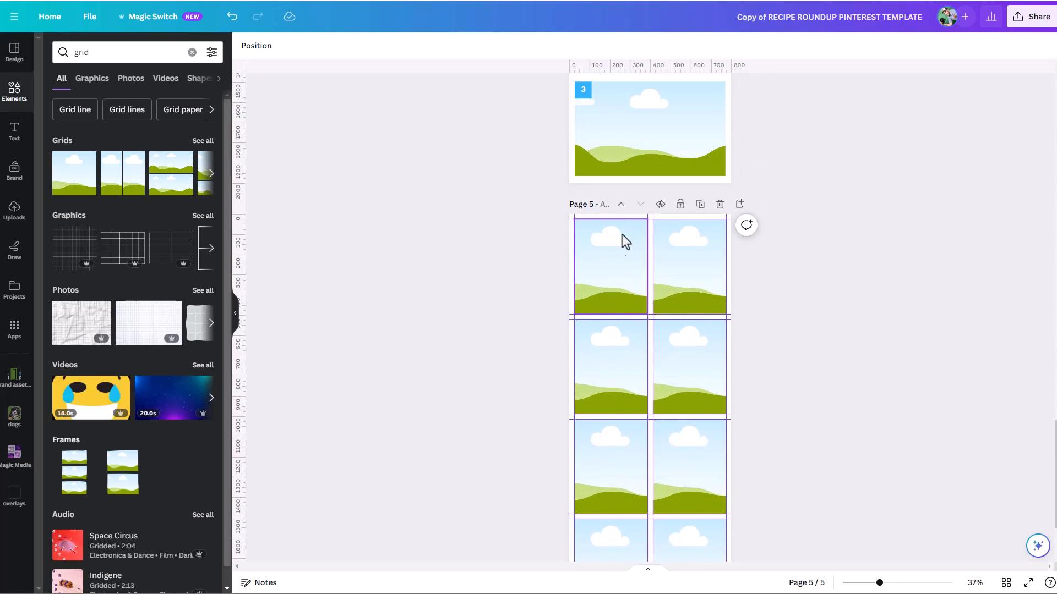
Delete both image placeholders from the first row of page 5.
{"action": "left_click", "coordinate": [616, 263]}
{"action": "key", "text": "Delete"}
{"action": "left_click", "coordinate": [661, 264]}
{"action": "key", "text": "Delete"}
{"action": "scroll", "coordinate": [694, 266], "scroll_direction": "down", "scroll_amount": 2}
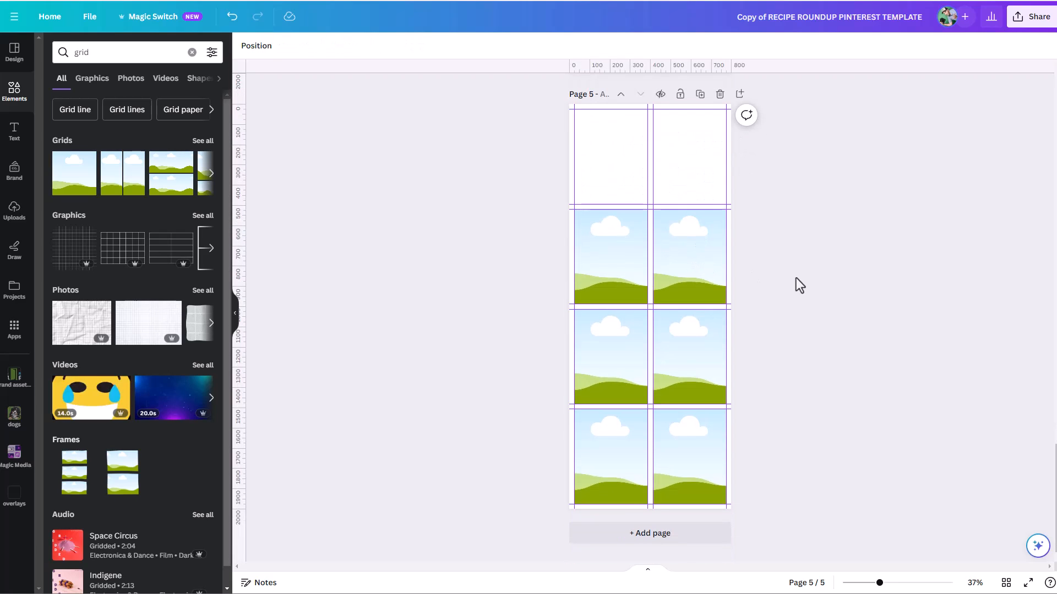
Add a rectangle to page 5 and resize it to fill the guides across both columns of the first row.
{"action": "key", "text": "r"}
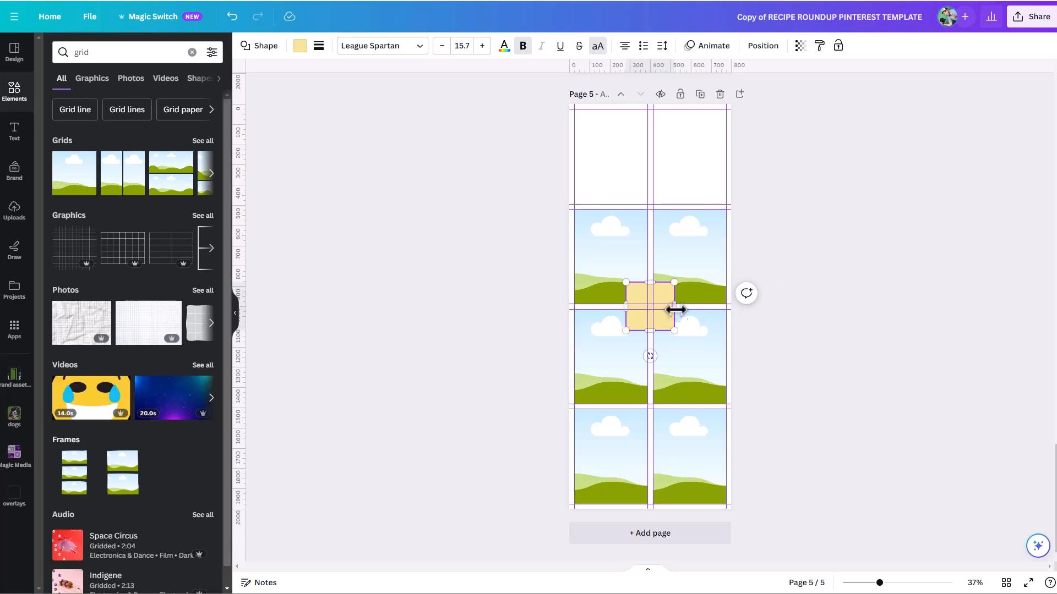
{"action": "left_click_drag", "start_coordinate": [661, 321], "coordinate": [726, 138]}
{"action": "left_click_drag", "start_coordinate": [652, 158], "coordinate": [656, 206]}
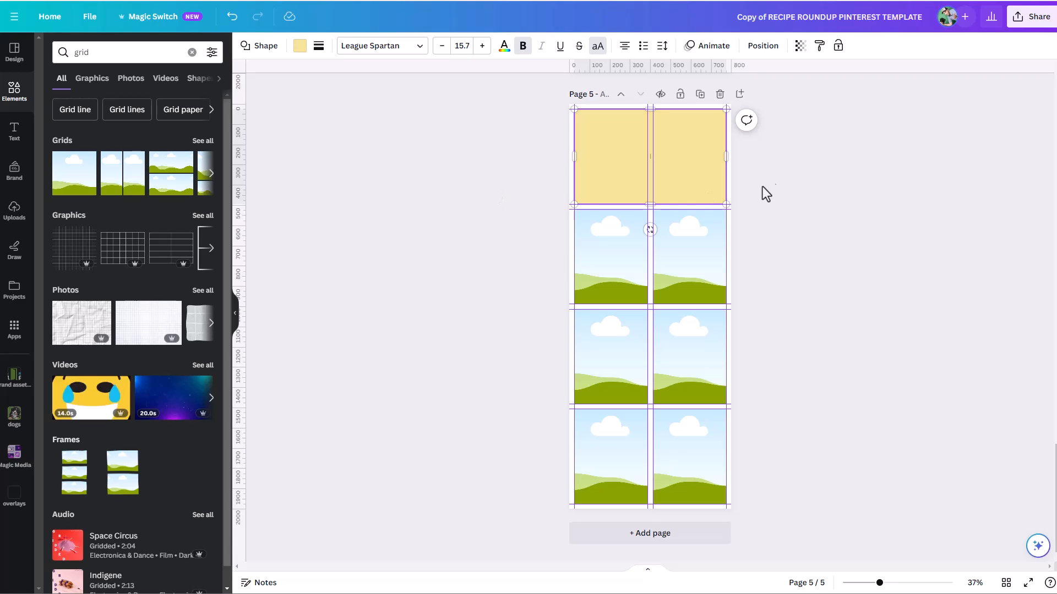
{"action": "left_click", "coordinate": [802, 177]}
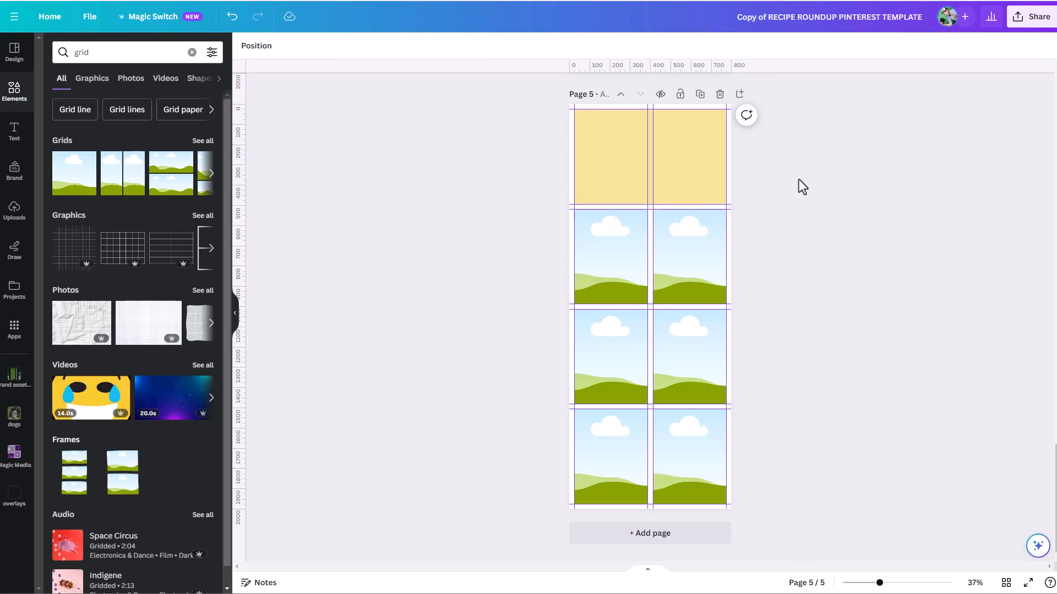
Hide the rulers and guides, and check the view settings that control them.
{"action": "key", "text": "shift+r"}
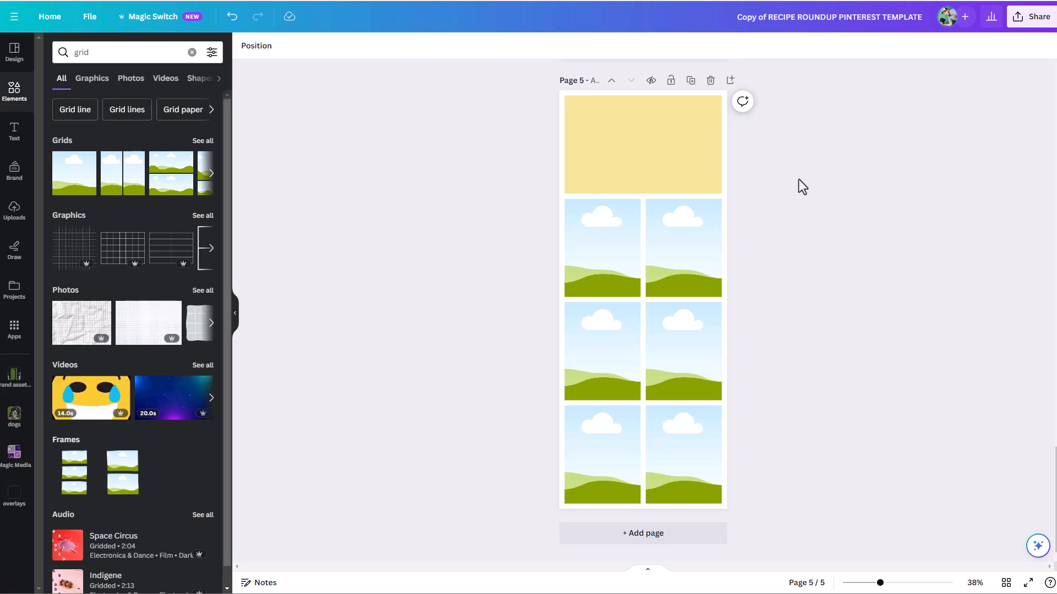
{"action": "left_click", "coordinate": [90, 17]}
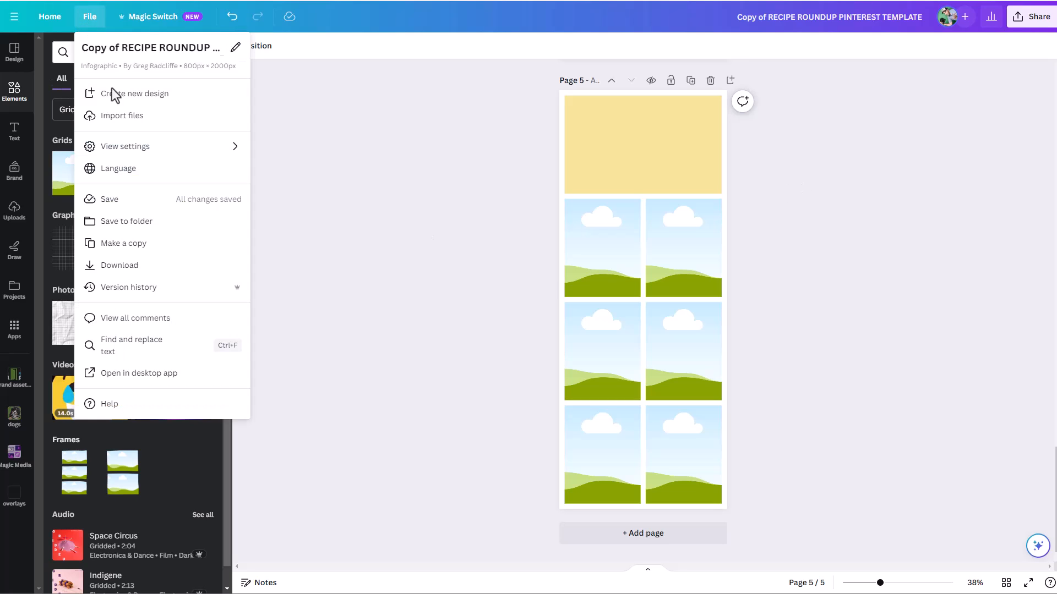
{"action": "mouse_move", "coordinate": [177, 151]}
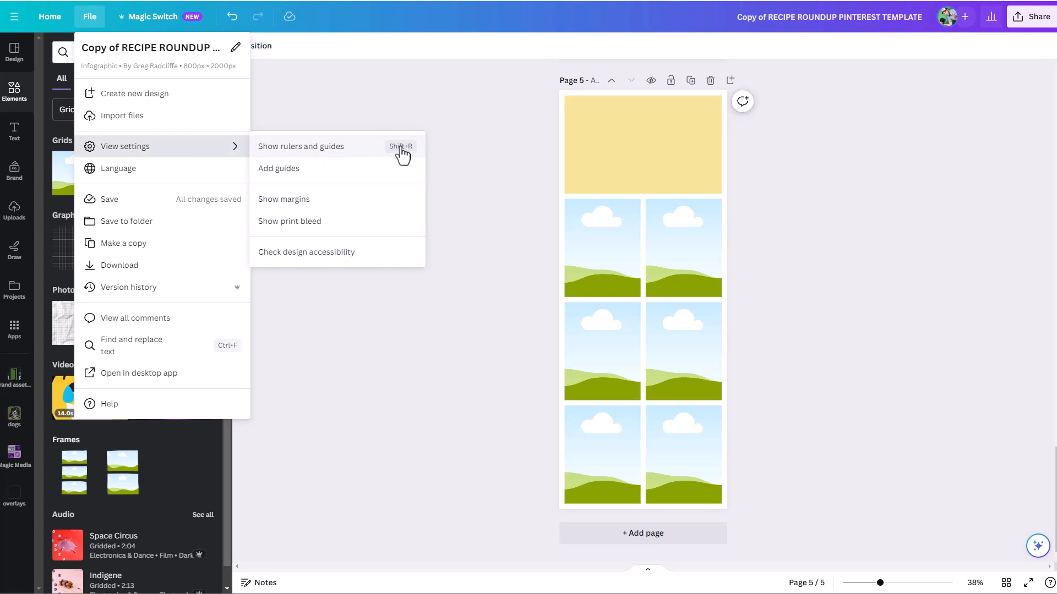
{"action": "left_click", "coordinate": [847, 184]}
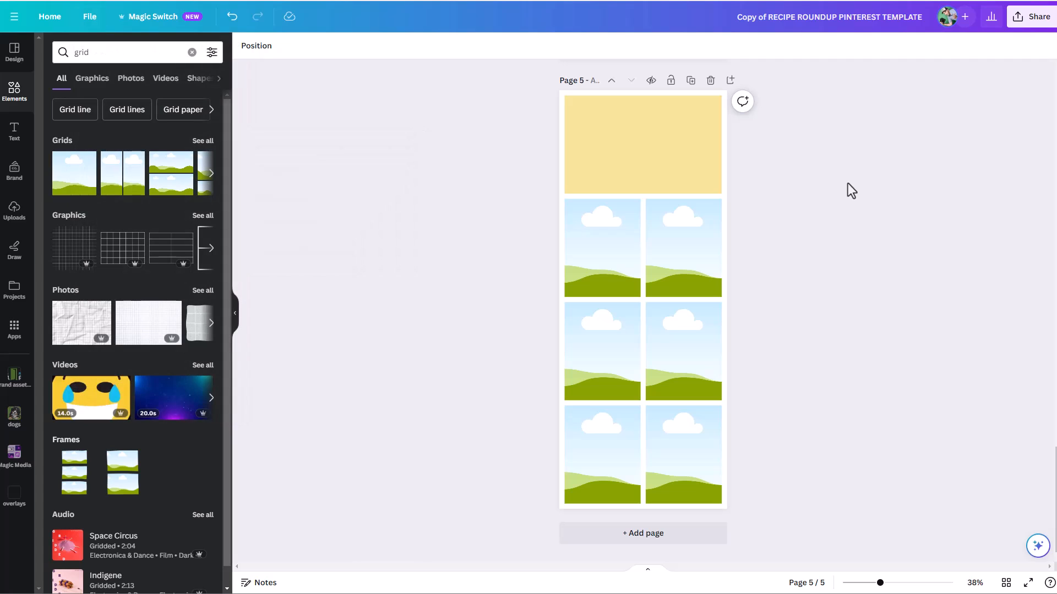
Add a Title text box over the yellow rectangle and enter "This is my Title".
{"action": "left_click", "coordinate": [14, 135]}
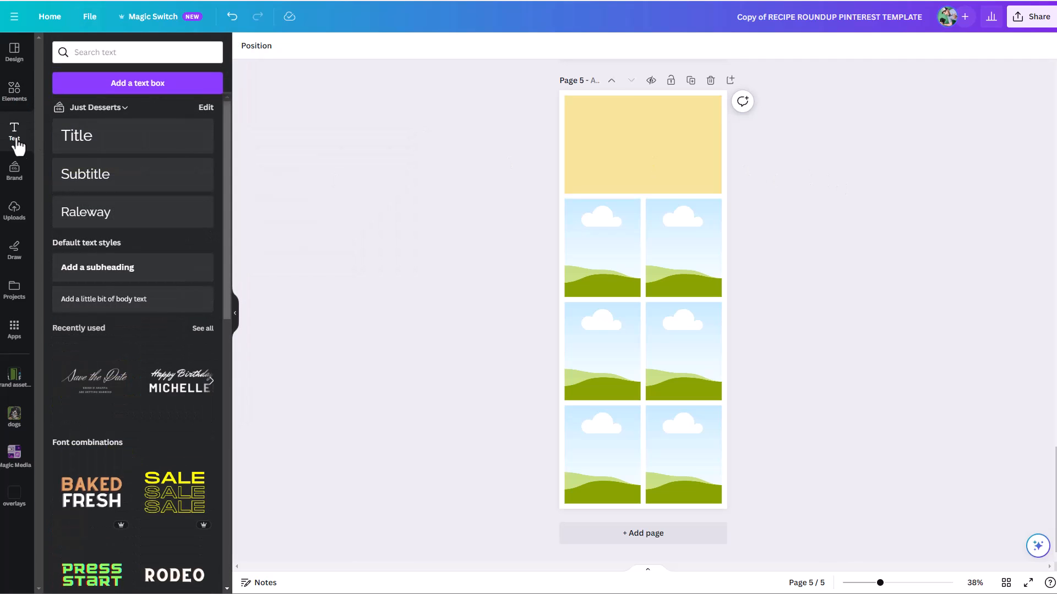
{"action": "left_click", "coordinate": [97, 151]}
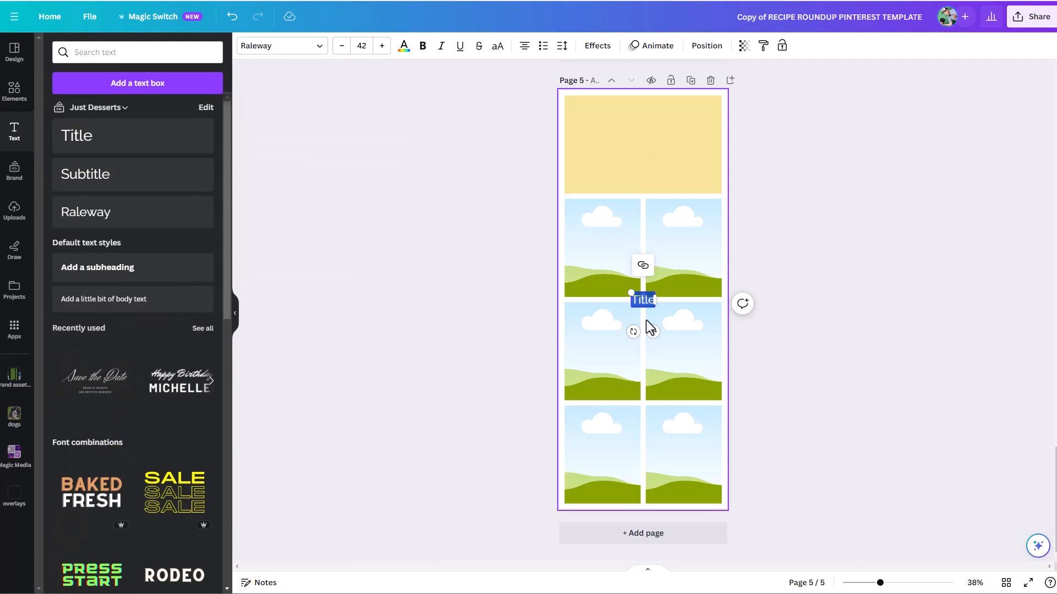
{"action": "left_click_drag", "start_coordinate": [652, 330], "coordinate": [651, 172]}
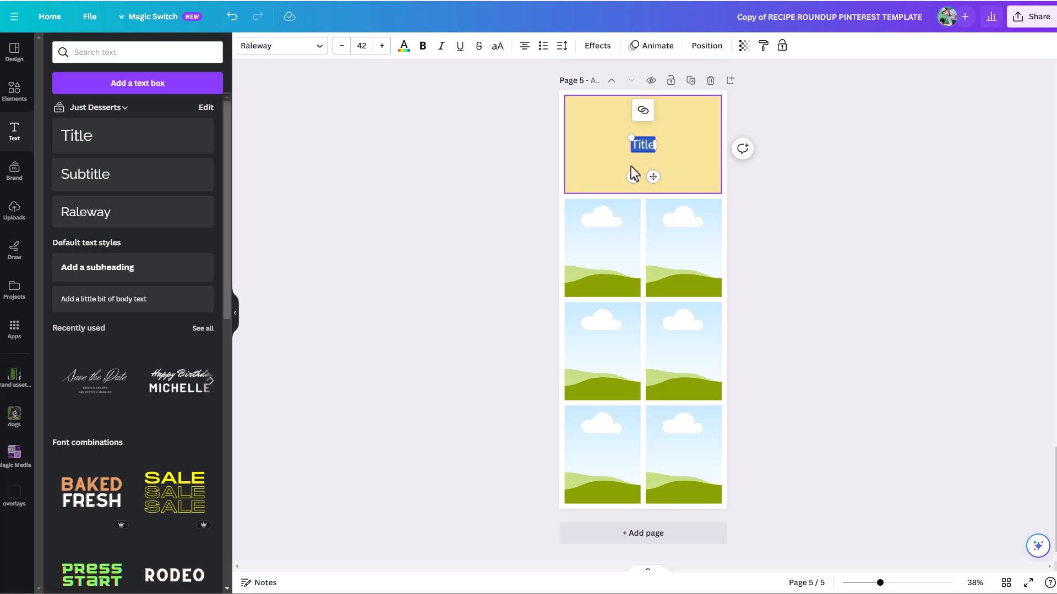
{"action": "type", "text": "T"}
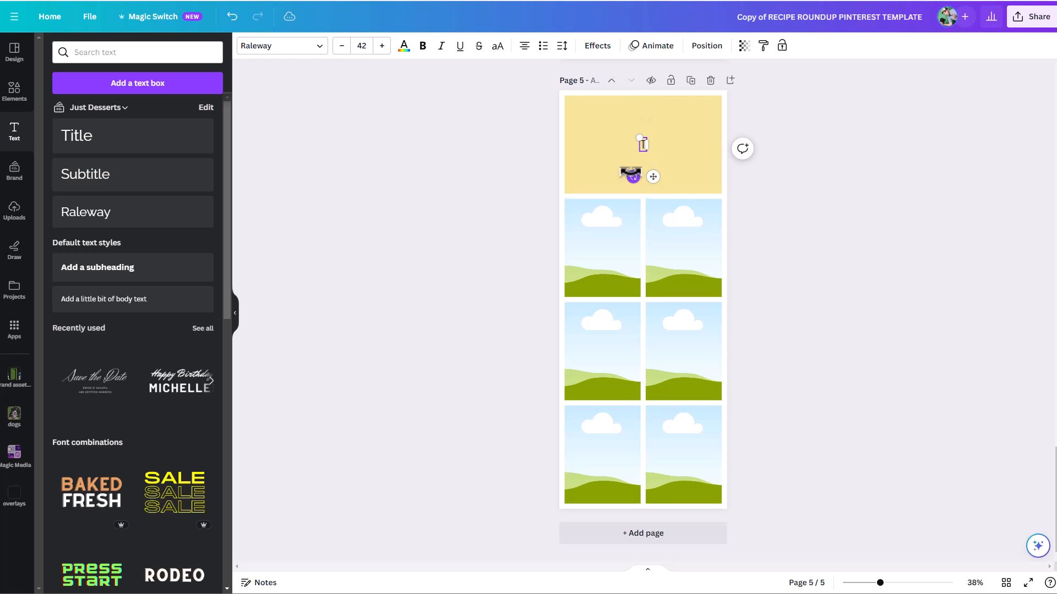
{"action": "type", "text": "his is my Title"}
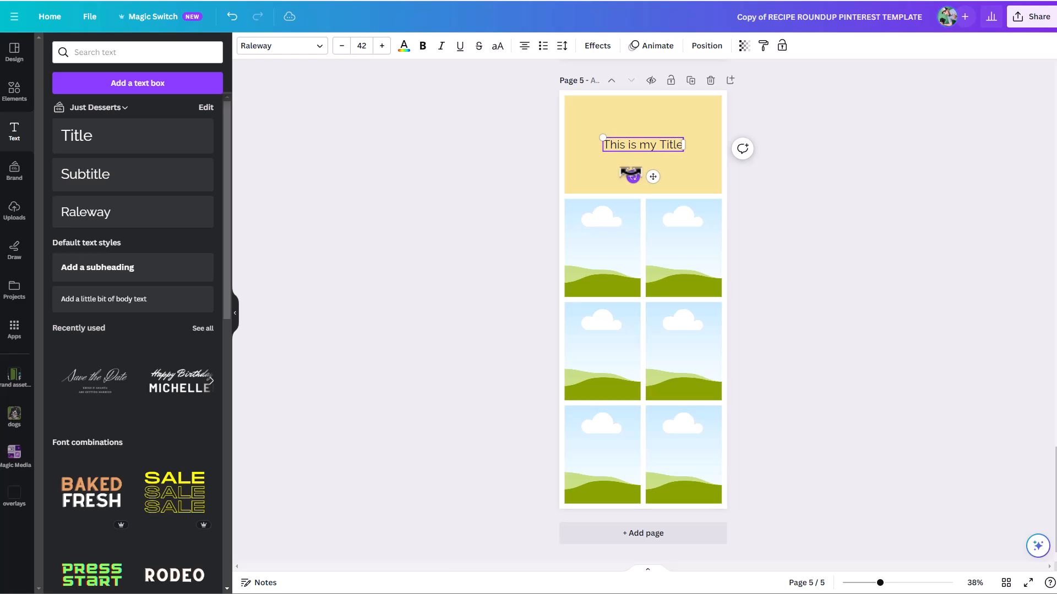
Make the title bold, set its font size to 56, and enlarge it to about 70.1 to span the rectangle.
{"action": "left_click", "coordinate": [422, 46]}
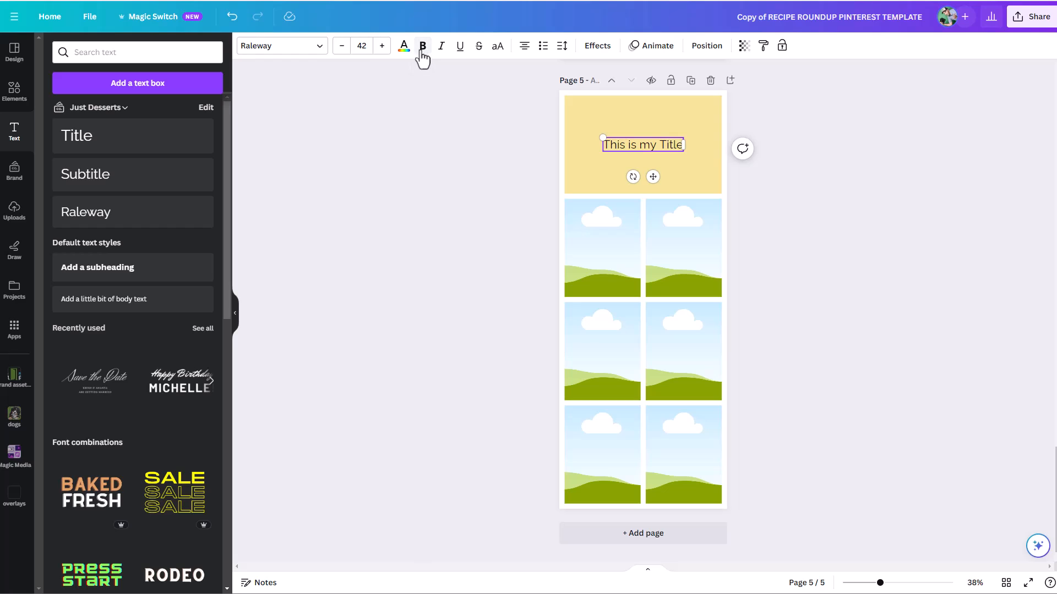
{"action": "left_click", "coordinate": [362, 46]}
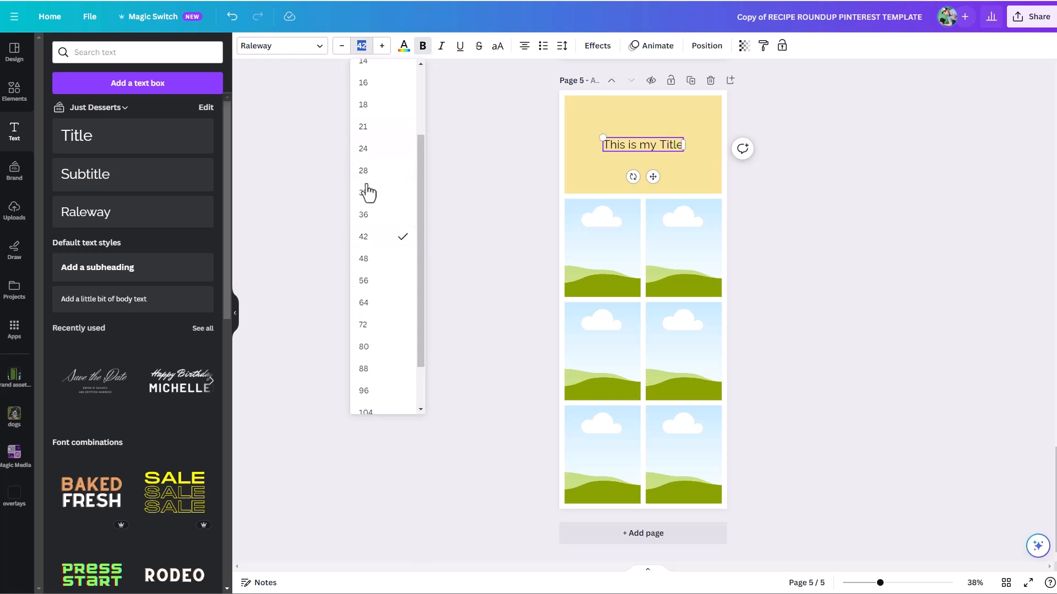
{"action": "left_click", "coordinate": [365, 280]}
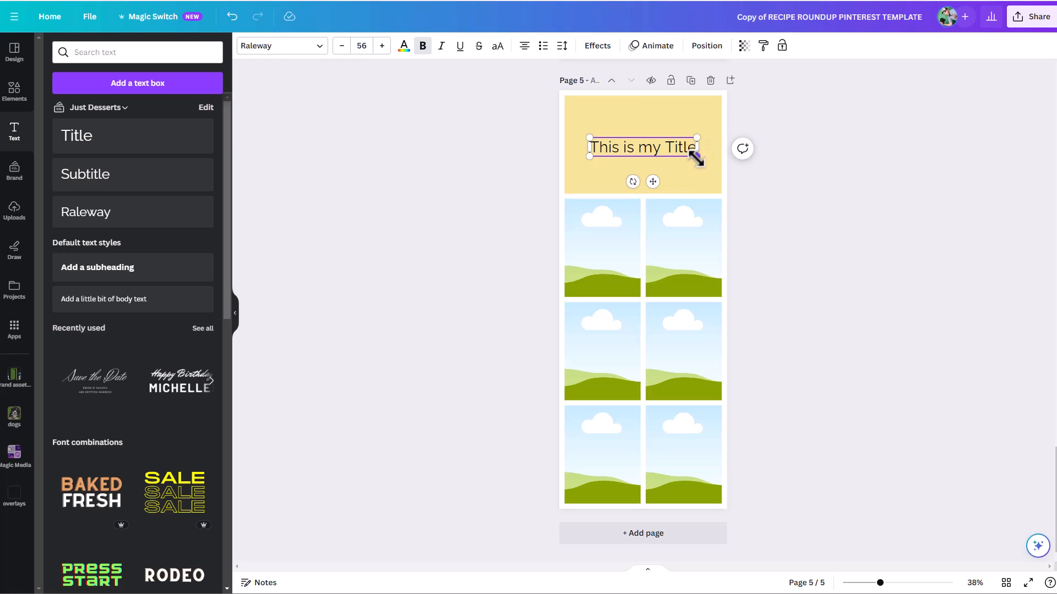
{"action": "left_click_drag", "start_coordinate": [697, 158], "coordinate": [710, 171]}
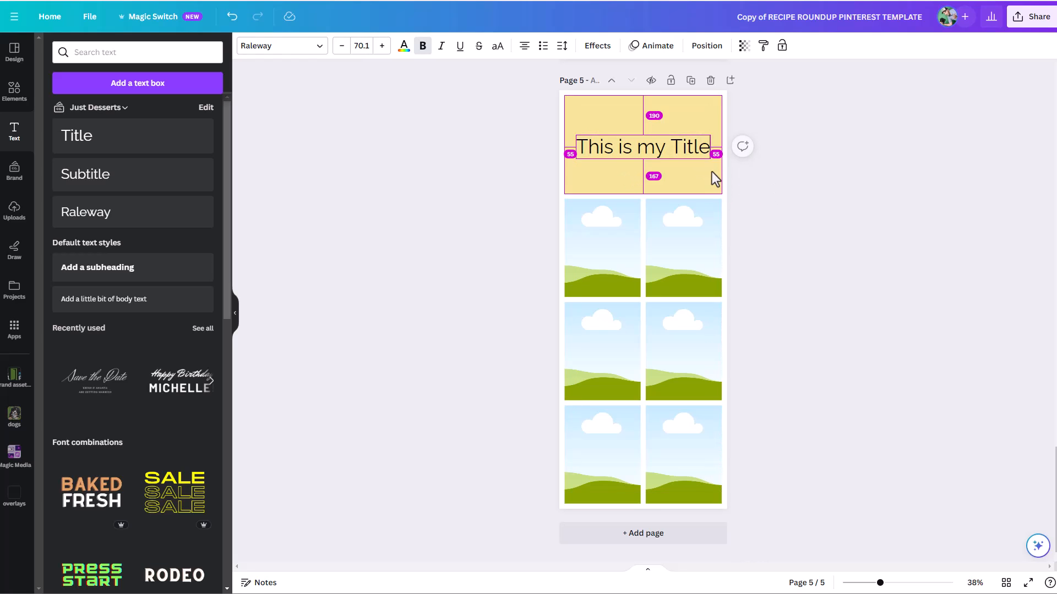
{"action": "left_click", "coordinate": [794, 162]}
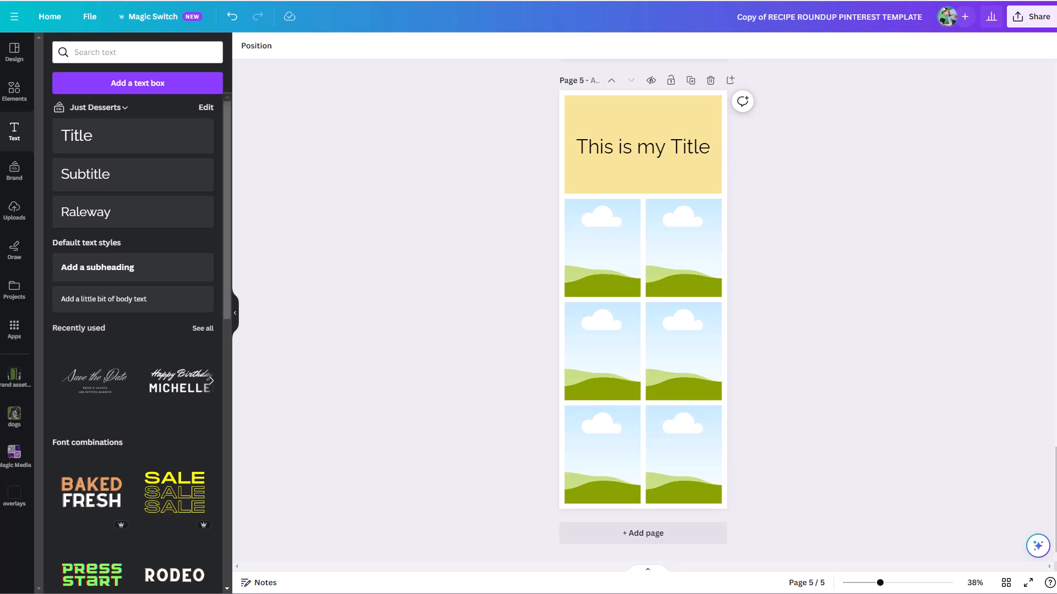
Preview custom guides with 2 columns, 4 rows and 25 px gaps and margins, leaving without adding them.
{"action": "left_click", "coordinate": [88, 17]}
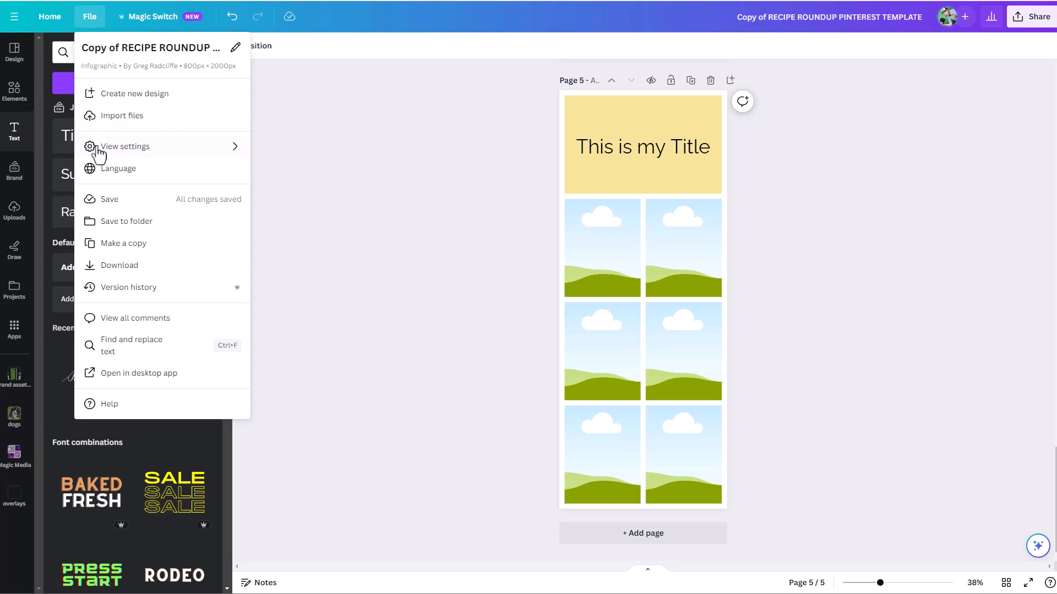
{"action": "mouse_move", "coordinate": [157, 149]}
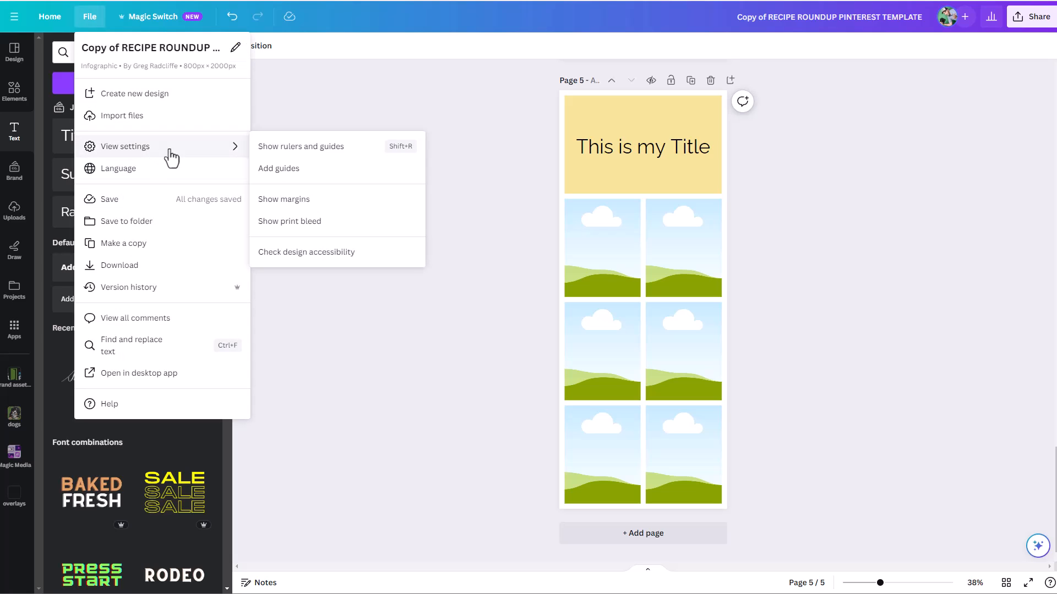
{"action": "left_click", "coordinate": [275, 170]}
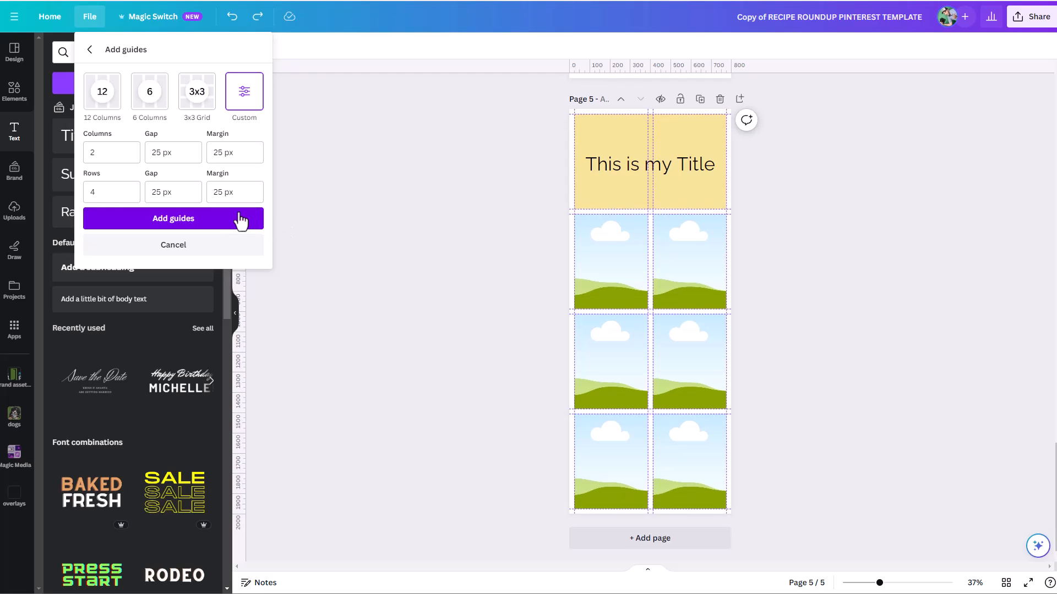
{"action": "left_click", "coordinate": [203, 249]}
Check the numbered corner triangle on page 3, and search the elements for "triangle".
{"action": "scroll", "coordinate": [328, 230], "scroll_direction": "up", "scroll_amount": 5}
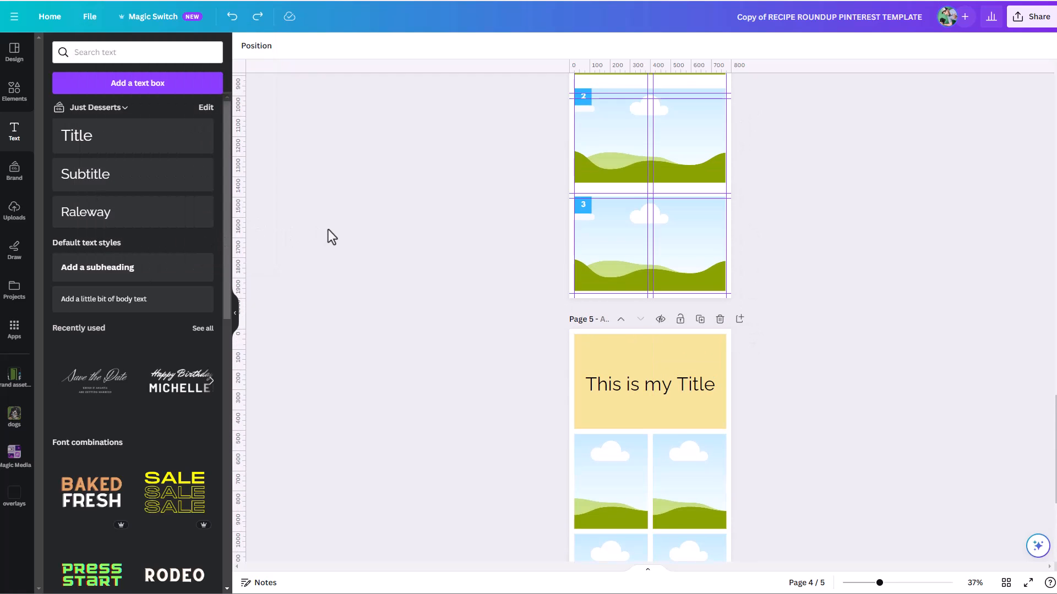
{"action": "scroll", "coordinate": [340, 229], "scroll_direction": "up", "scroll_amount": 3}
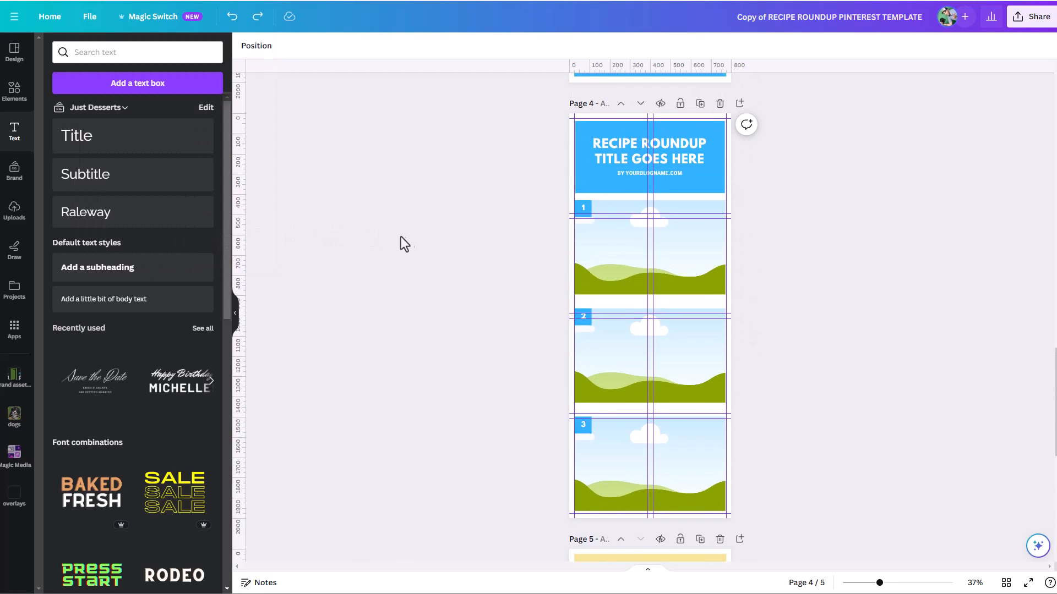
{"action": "scroll", "coordinate": [418, 242], "scroll_direction": "up", "scroll_amount": 5}
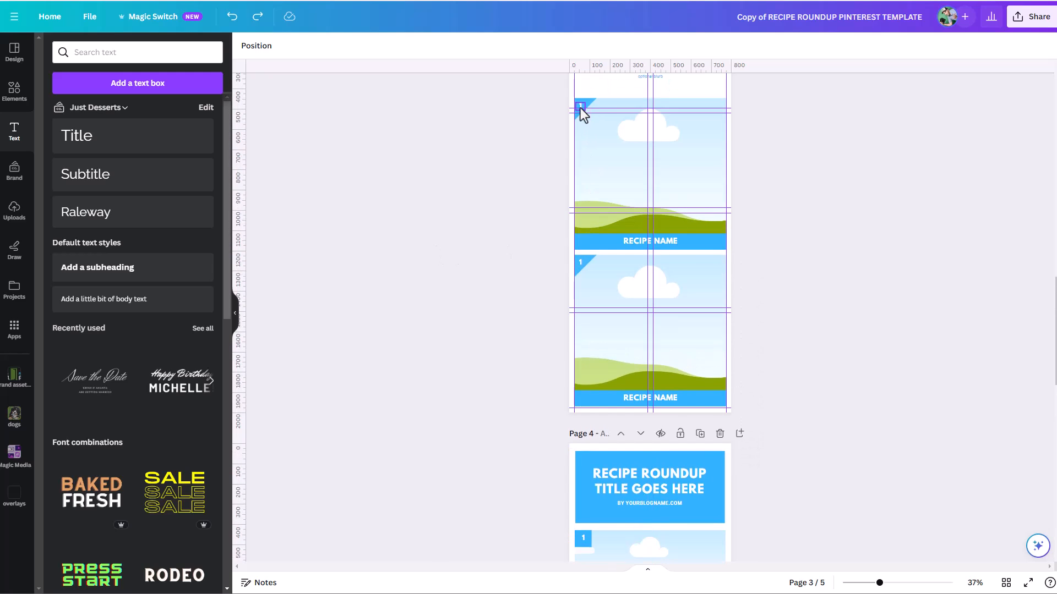
{"action": "scroll", "coordinate": [583, 252], "scroll_direction": "down", "scroll_amount": 10}
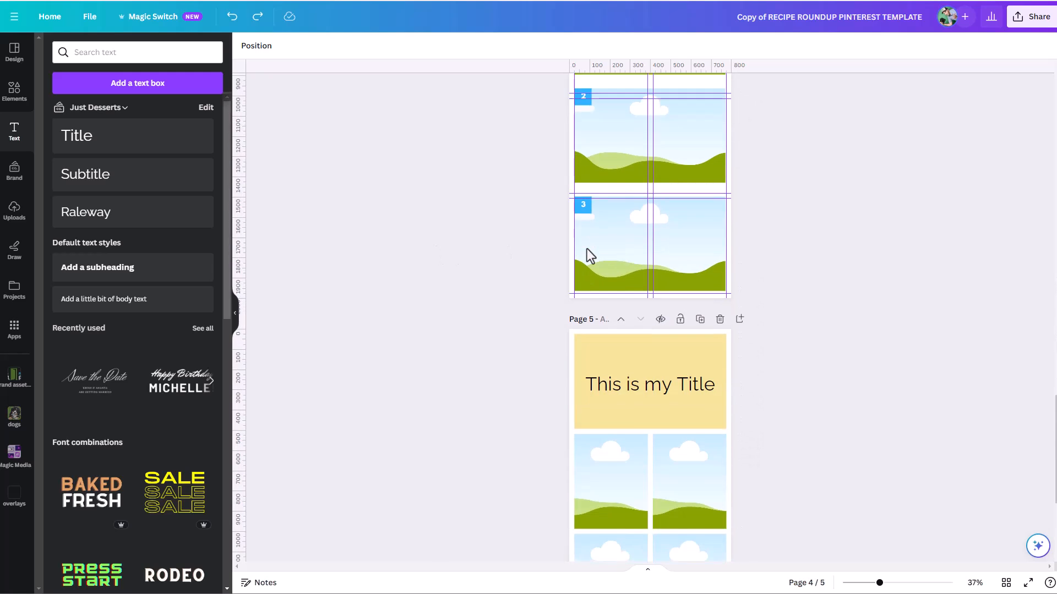
{"action": "scroll", "coordinate": [586, 251], "scroll_direction": "down", "scroll_amount": 4}
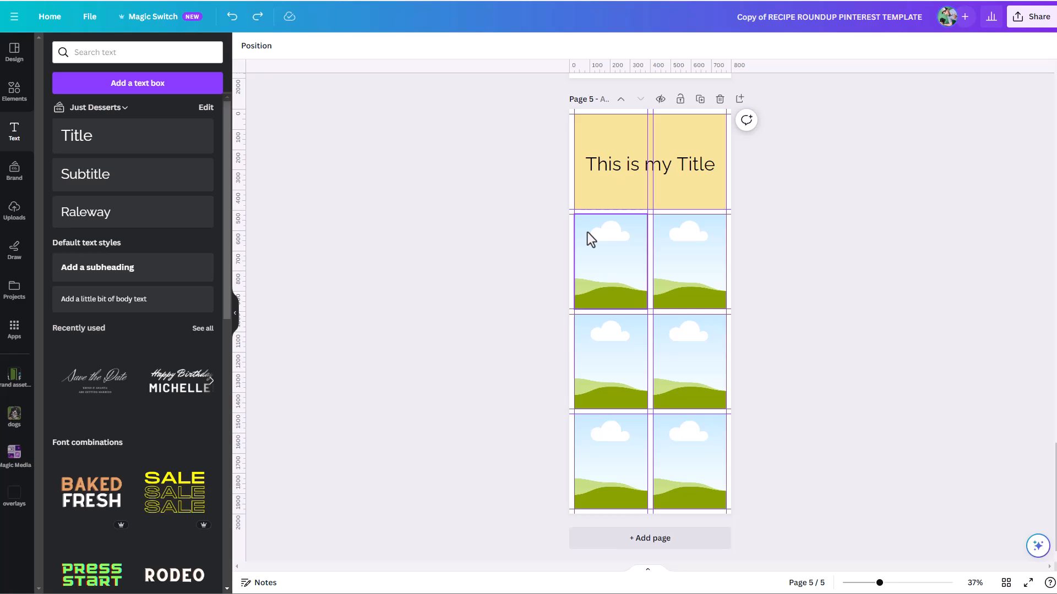
{"action": "left_click", "coordinate": [96, 52]}
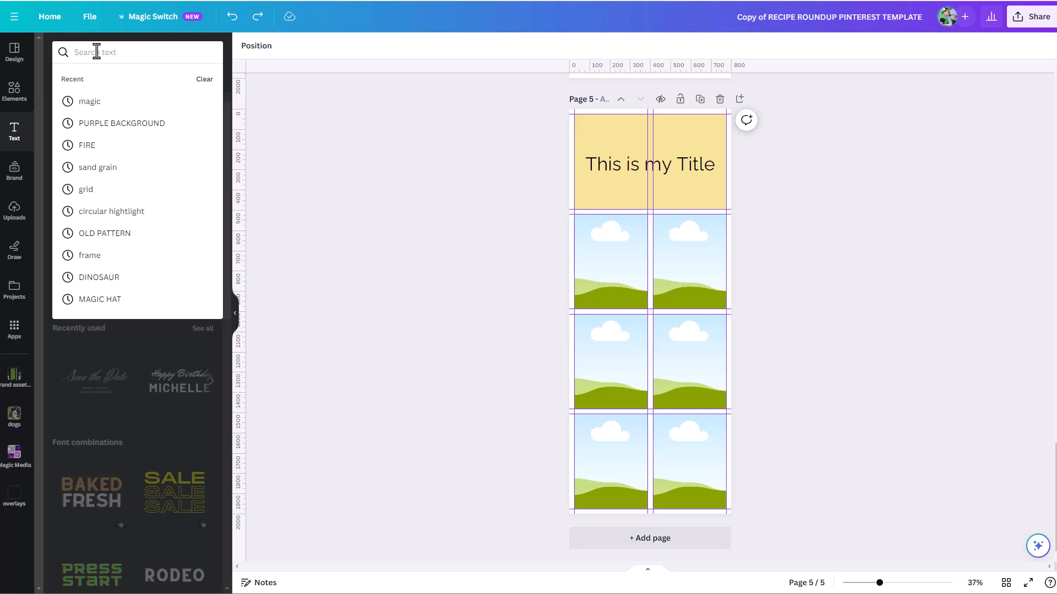
{"action": "left_click", "coordinate": [14, 92]}
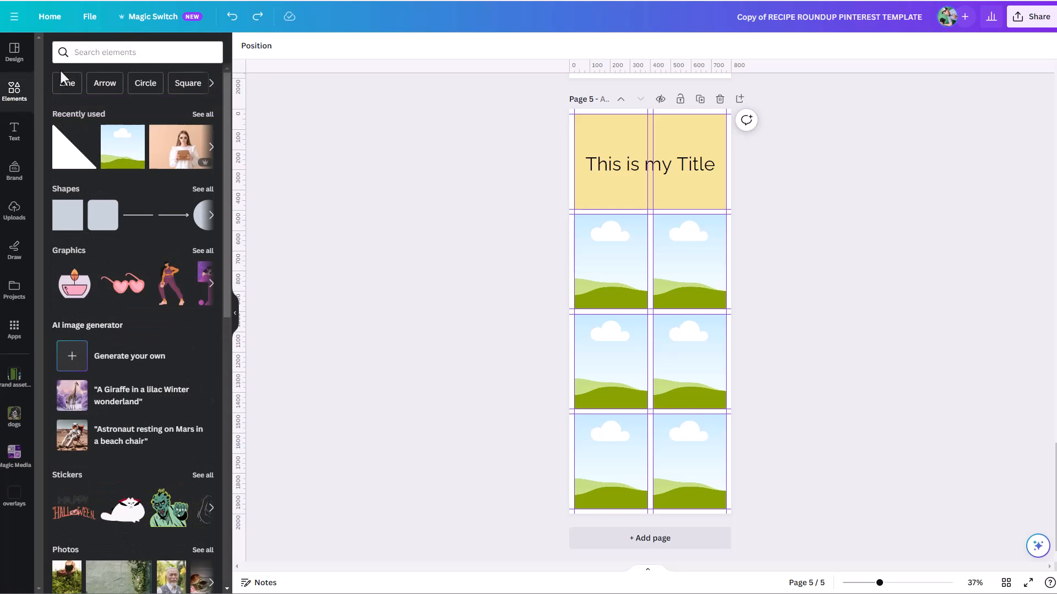
{"action": "left_click", "coordinate": [83, 56]}
{"action": "type", "text": "triangle"}
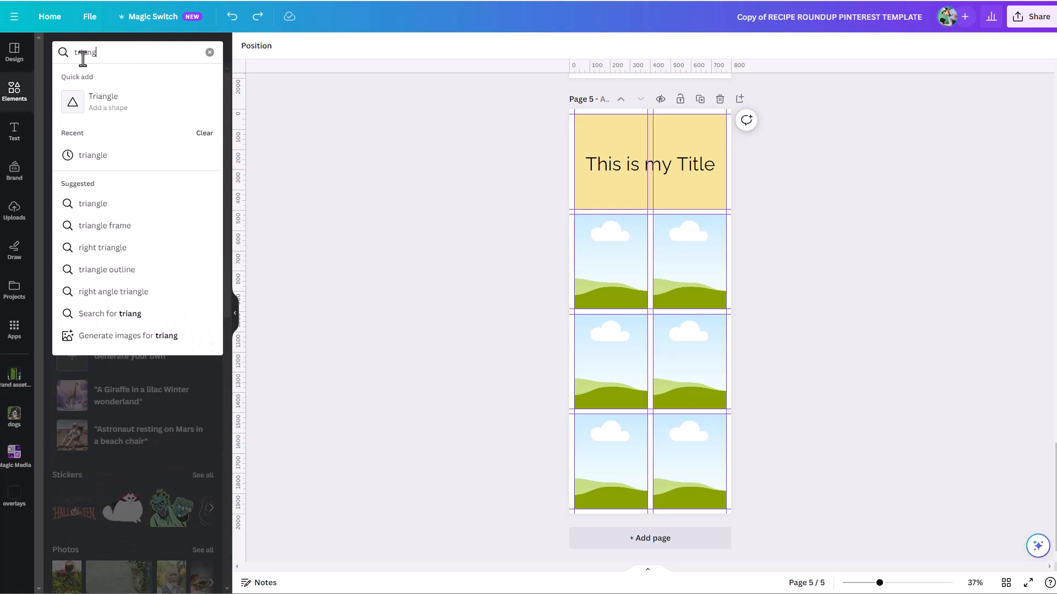
{"action": "key", "text": "Return"}
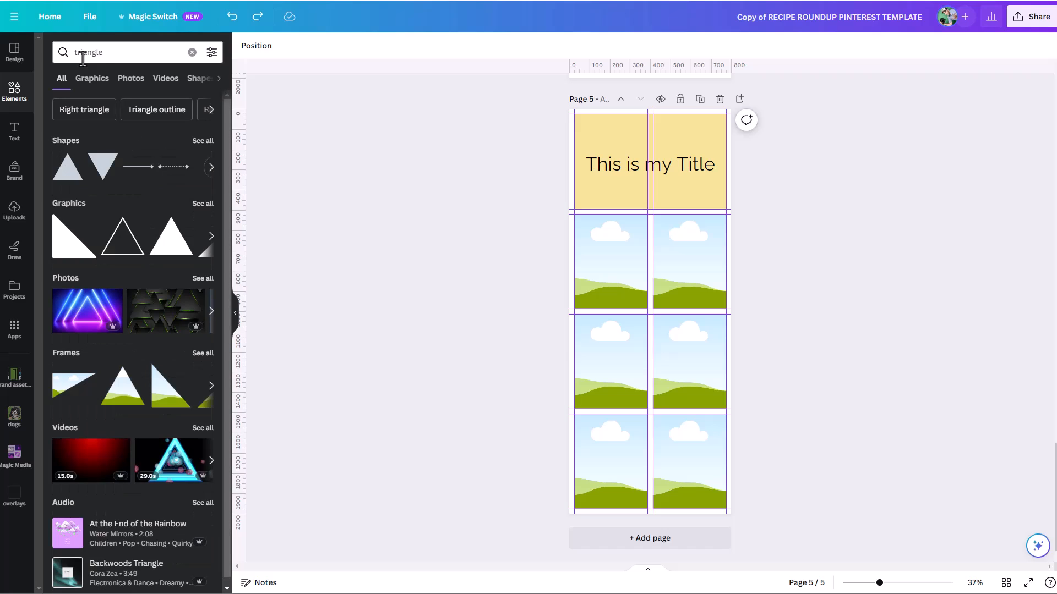
Add the solid right-triangle graphic over the first image placeholder and rotate it 90° clockwise so its right angle points to the upper-left corner.
{"action": "left_click", "coordinate": [71, 242]}
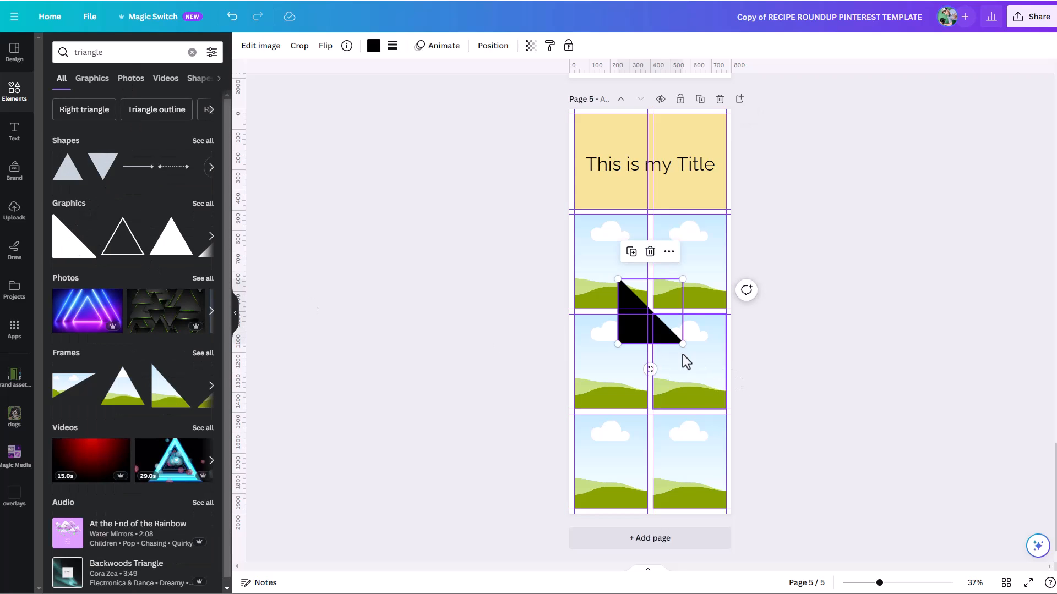
{"action": "left_click_drag", "start_coordinate": [635, 330], "coordinate": [592, 260]}
{"action": "left_click", "coordinate": [931, 587]}
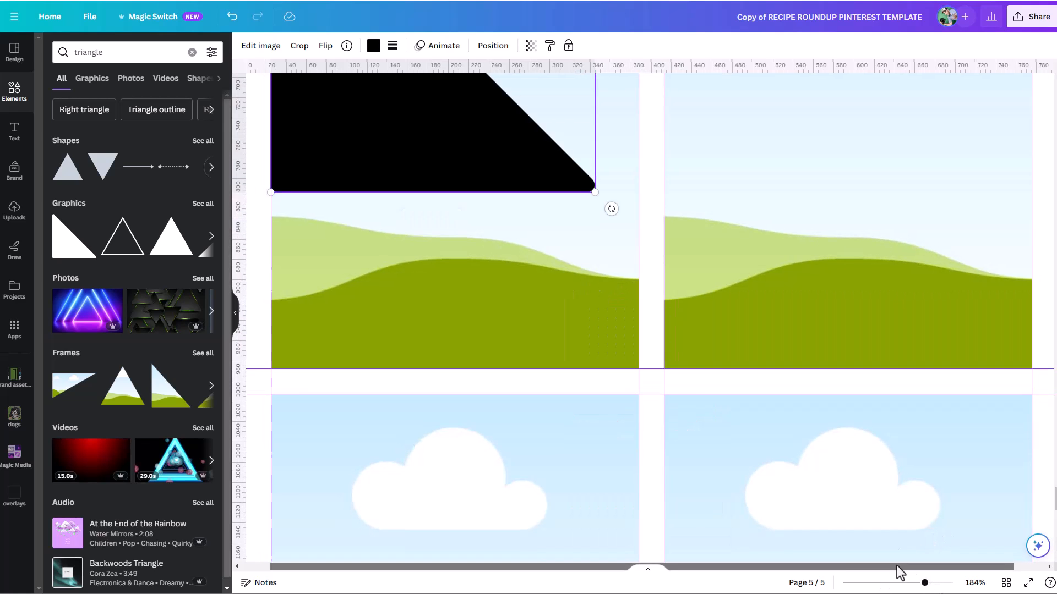
{"action": "left_click_drag", "start_coordinate": [898, 566], "coordinate": [789, 559]}
{"action": "scroll", "coordinate": [793, 478], "scroll_direction": "up", "scroll_amount": 5}
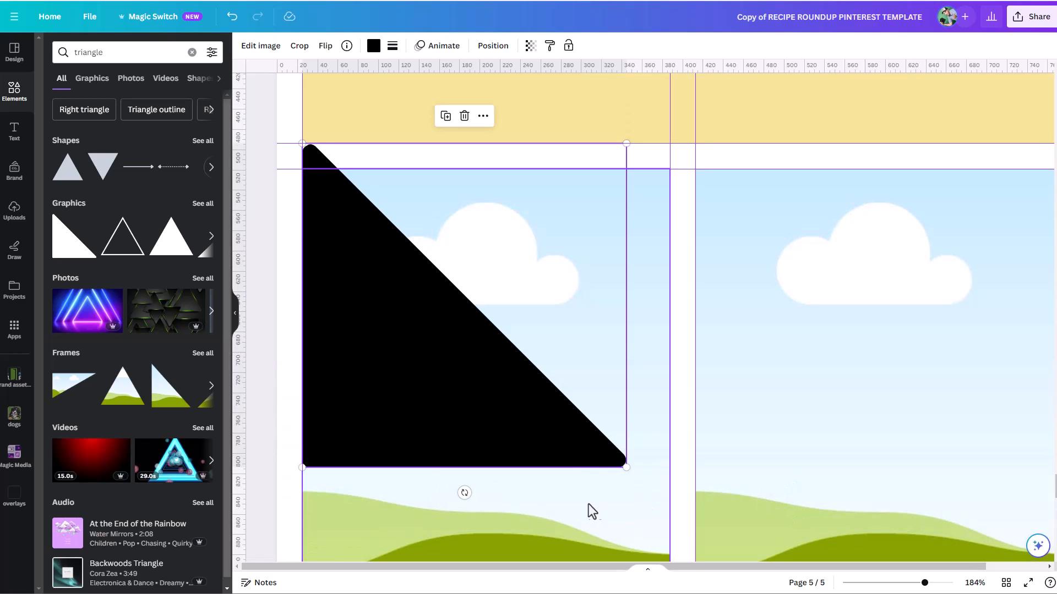
{"action": "left_click_drag", "start_coordinate": [465, 492], "coordinate": [272, 312]}
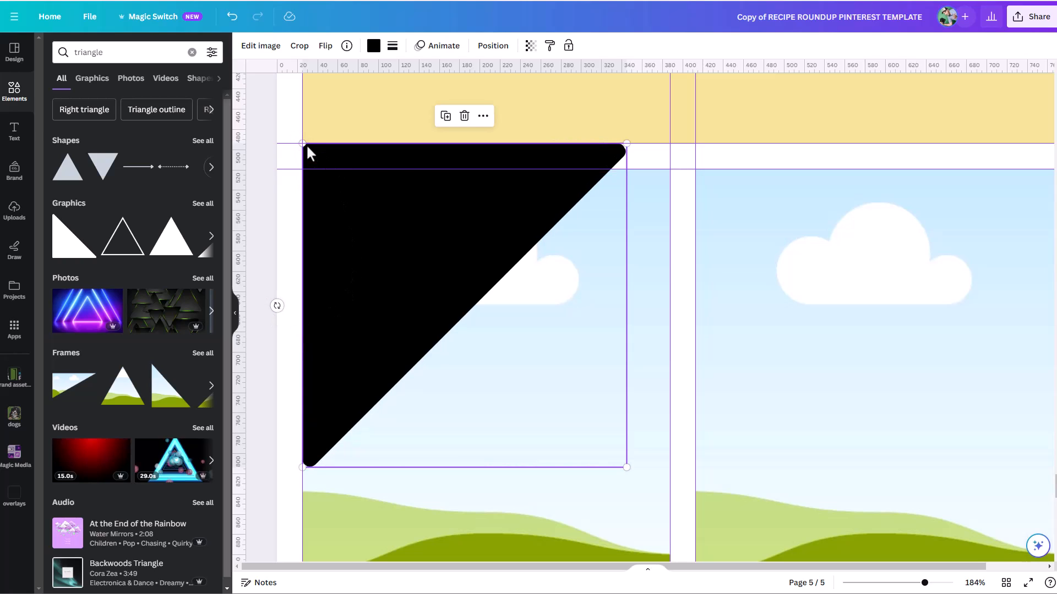
Shrink the triangle to about 120 px wide and recolor it with the blue document color.
{"action": "left_click_drag", "start_coordinate": [627, 468], "coordinate": [406, 281]}
{"action": "left_click", "coordinate": [373, 46]}
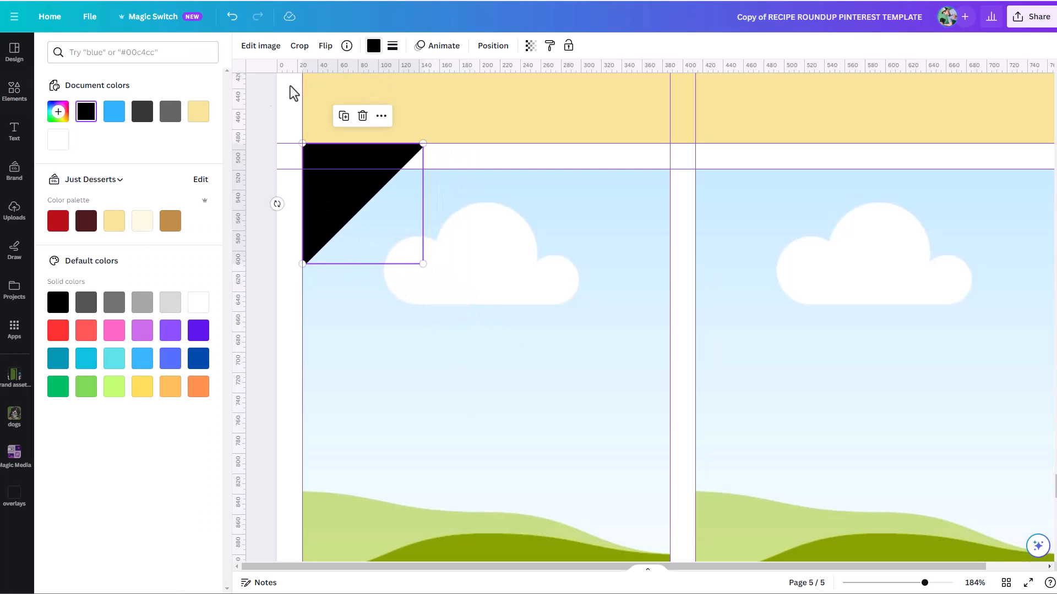
{"action": "left_click", "coordinate": [114, 111]}
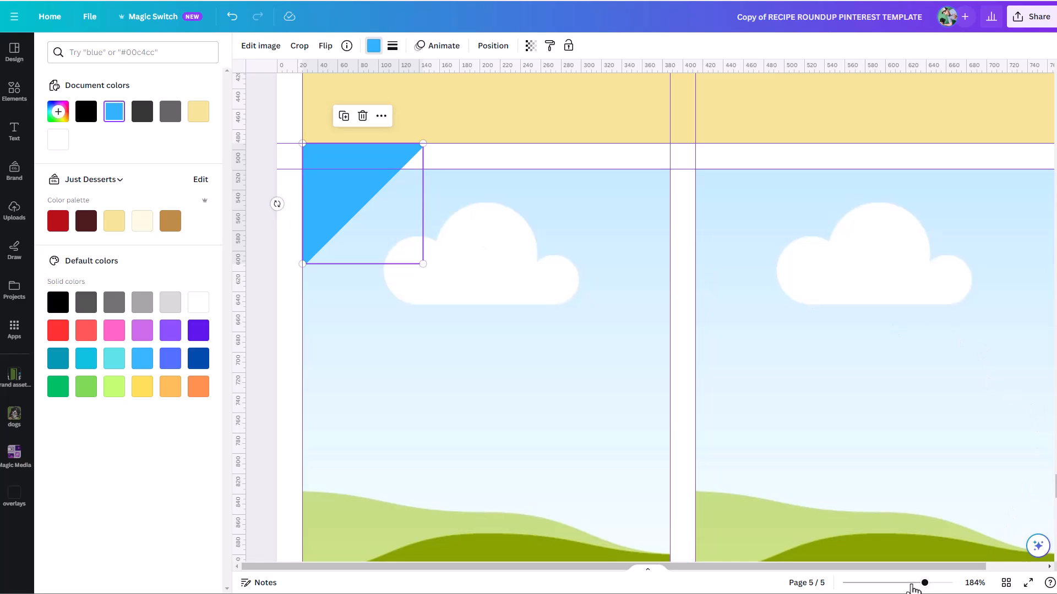
{"action": "left_click", "coordinate": [975, 582]}
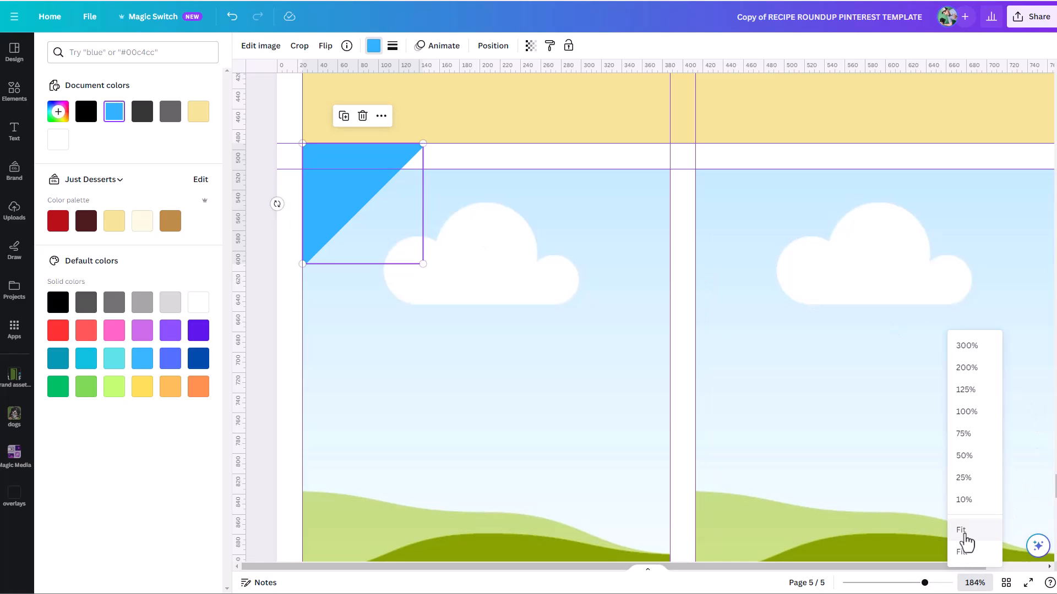
{"action": "left_click", "coordinate": [962, 530]}
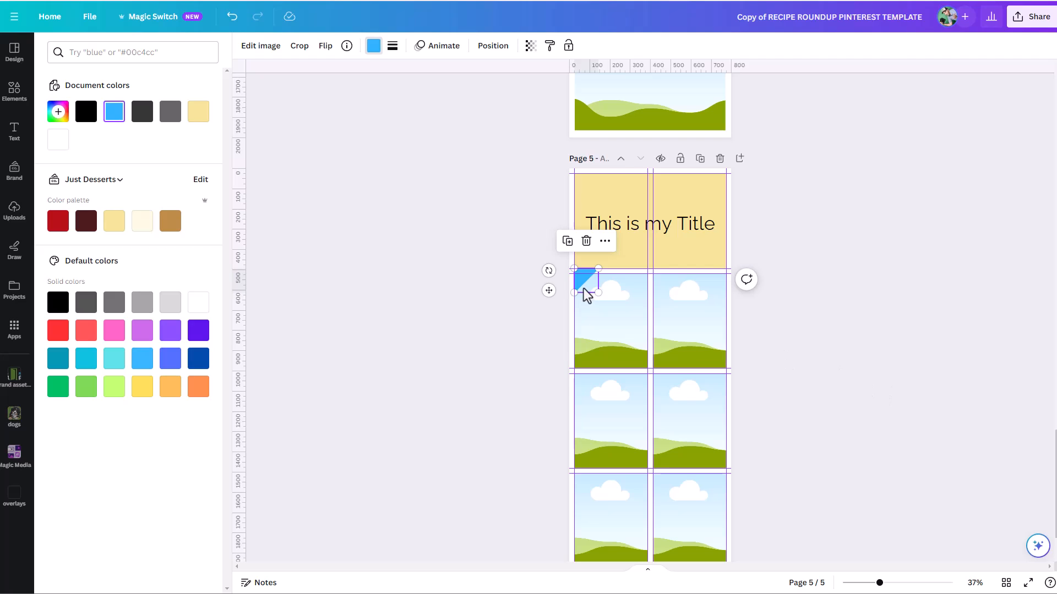
Align the blue triangle with the first placeholder's upper-left corner and place a copy in the same corner of the second placeholder.
{"action": "left_click_drag", "start_coordinate": [585, 286], "coordinate": [585, 287]}
{"action": "left_click", "coordinate": [885, 583]}
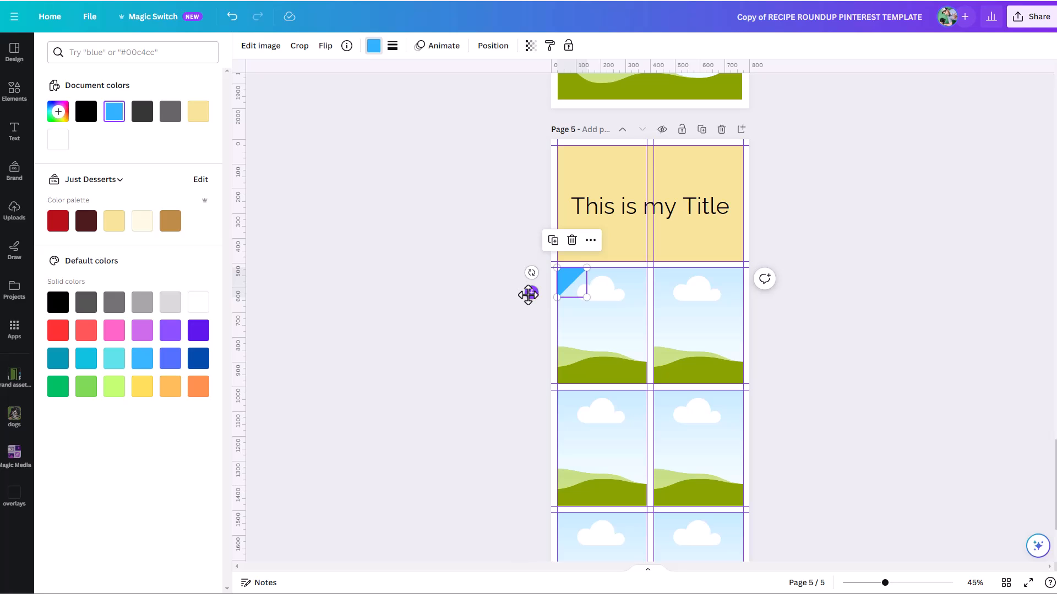
{"action": "left_click_drag", "start_coordinate": [528, 295], "coordinate": [622, 294]}
{"action": "left_click_drag", "start_coordinate": [483, 282], "coordinate": [682, 310]}
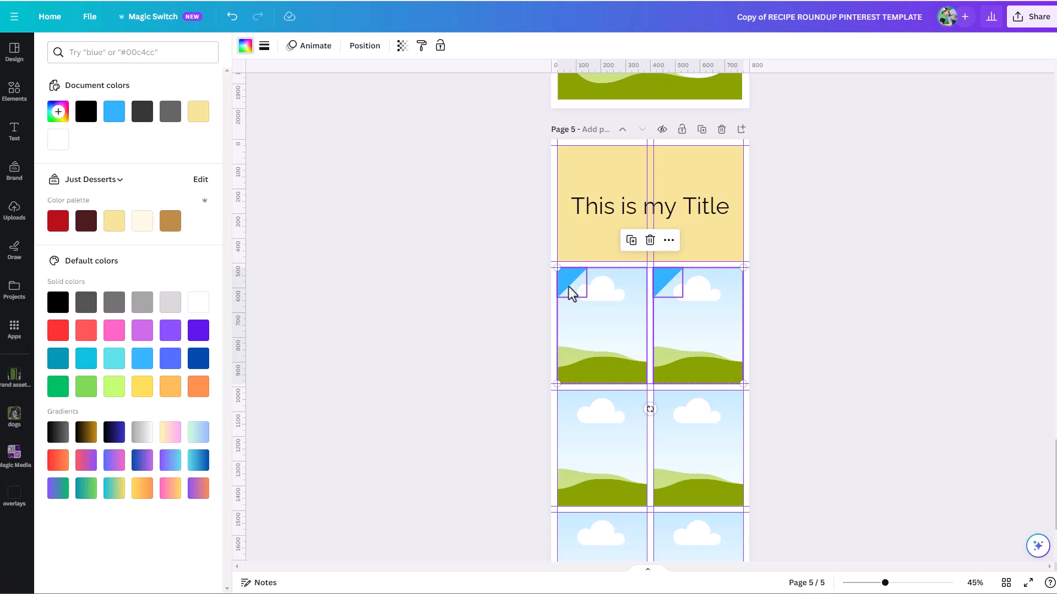
{"action": "left_click_drag", "start_coordinate": [569, 291], "coordinate": [565, 347]}
{"action": "key", "text": "ctrl+z"}
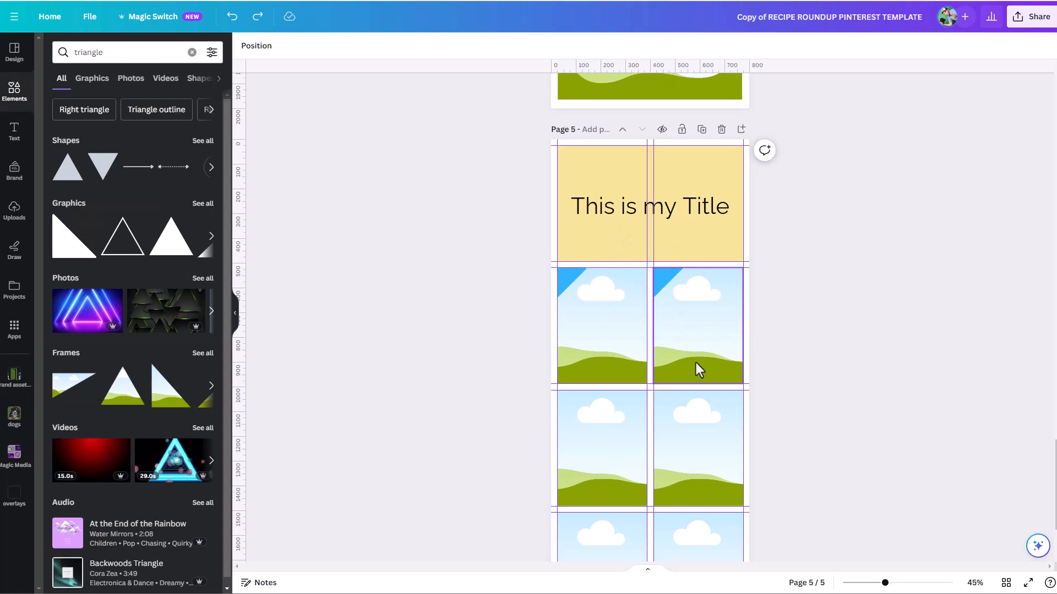
{"action": "left_click_drag", "start_coordinate": [498, 271], "coordinate": [739, 370]}
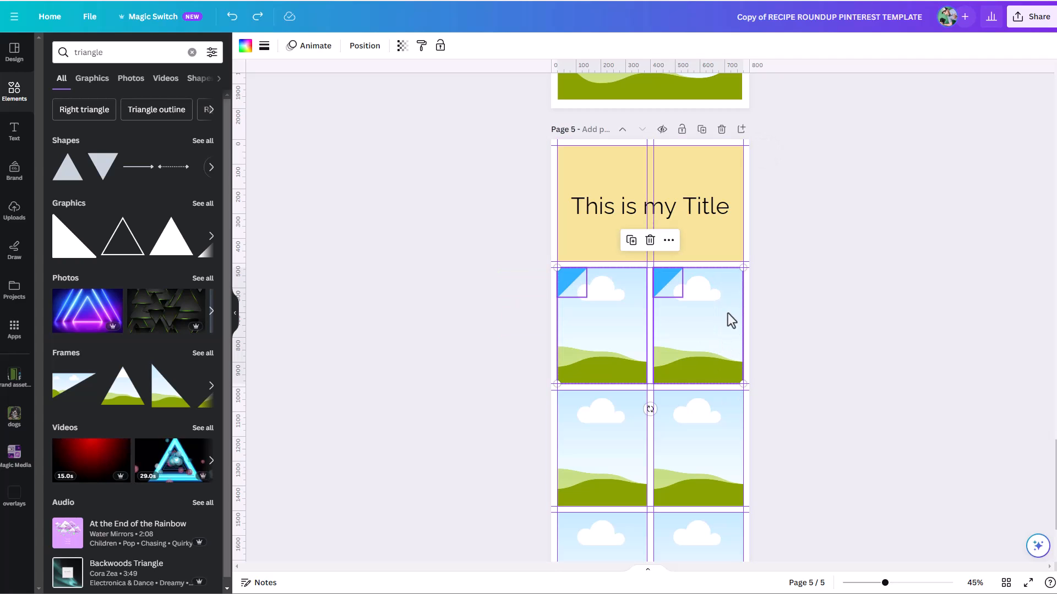
Select both blue triangles and copy the pair onto the upper-left corners of the second and third rows of placeholders.
{"action": "left_click", "coordinate": [662, 282]}
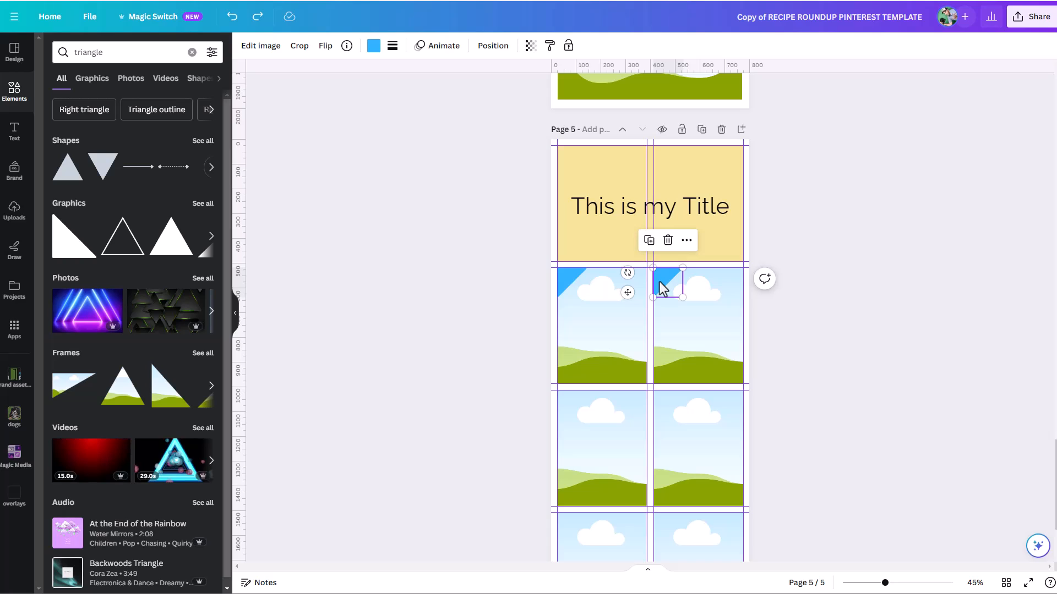
{"action": "left_click", "coordinate": [575, 283], "text": "shift"}
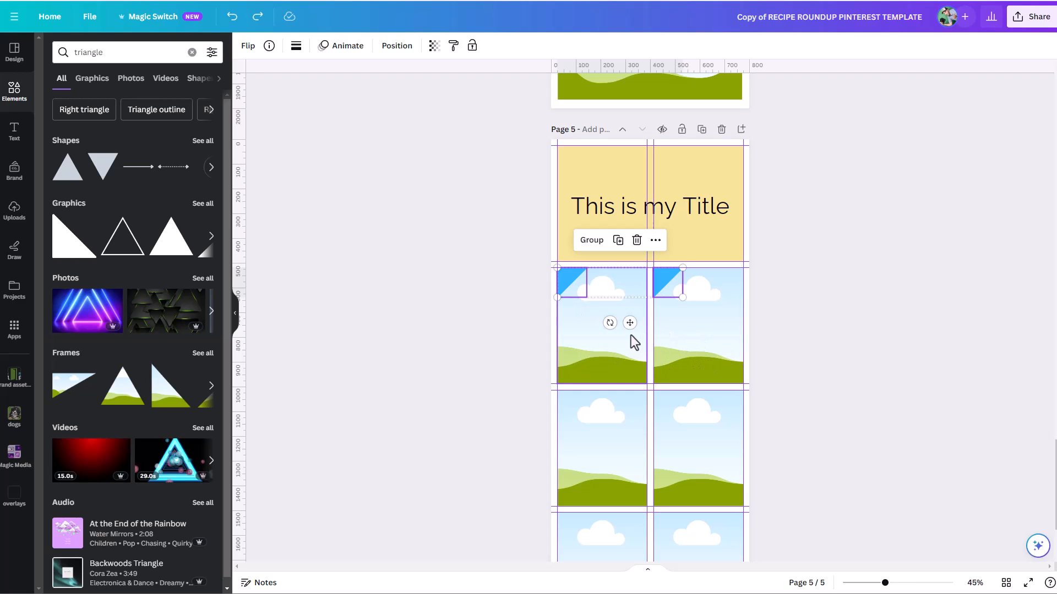
{"action": "left_click_drag", "start_coordinate": [631, 325], "coordinate": [635, 446]}
{"action": "scroll", "coordinate": [759, 407], "scroll_direction": "down", "scroll_amount": 3}
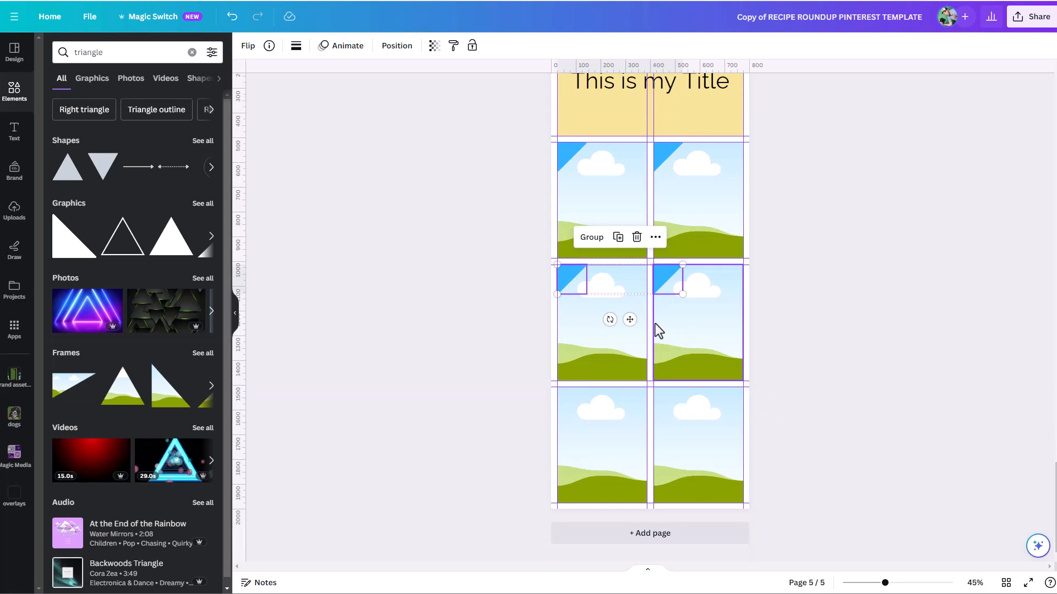
{"action": "left_click_drag", "start_coordinate": [629, 319], "coordinate": [629, 442]}
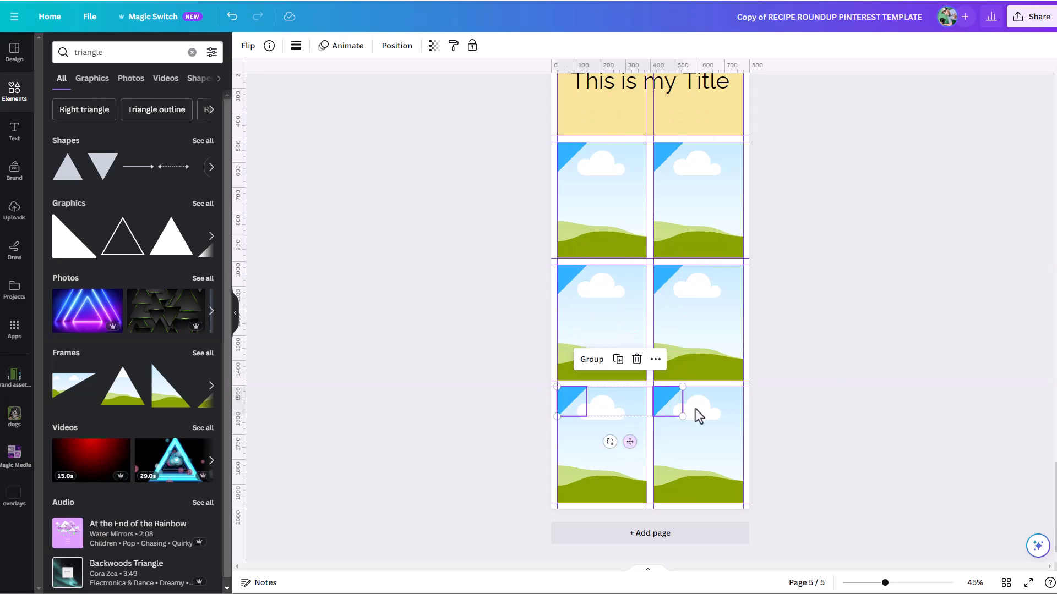
{"action": "left_click", "coordinate": [836, 352]}
Preview page 5 with the rulers and guides hidden, and turn them back on.
{"action": "scroll", "coordinate": [837, 349], "scroll_direction": "up", "scroll_amount": 3}
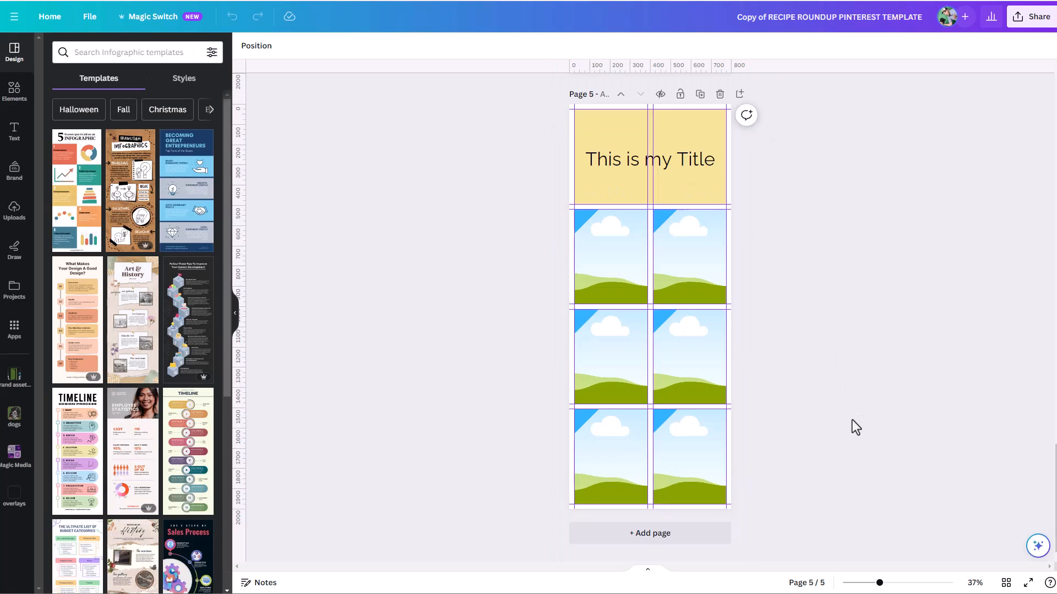
{"action": "key", "text": "shift+r"}
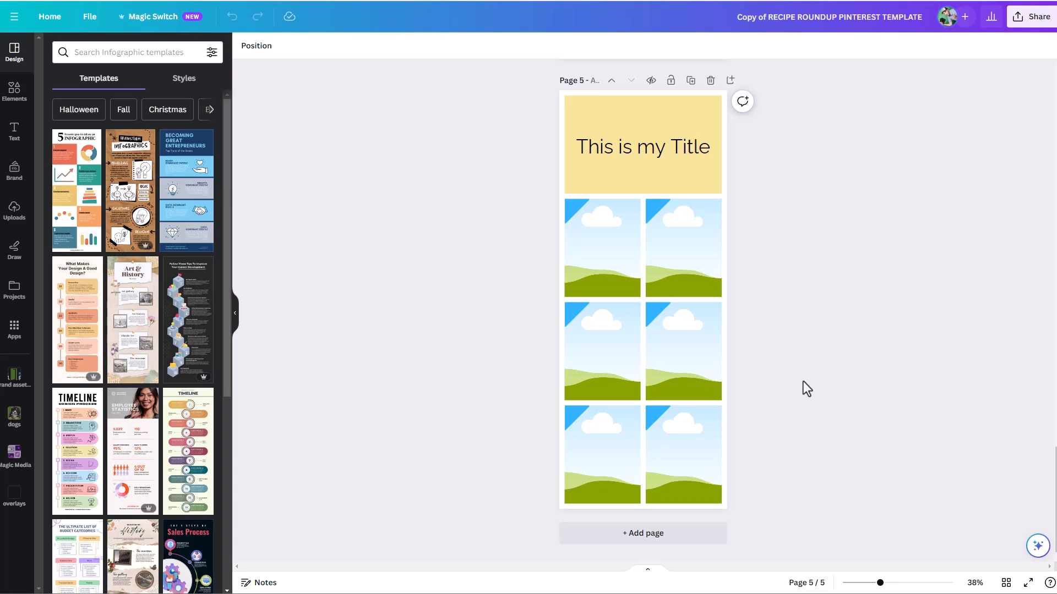
{"action": "scroll", "coordinate": [804, 381], "scroll_direction": "up", "scroll_amount": 2}
{"action": "scroll", "coordinate": [804, 381], "scroll_direction": "down", "scroll_amount": 2}
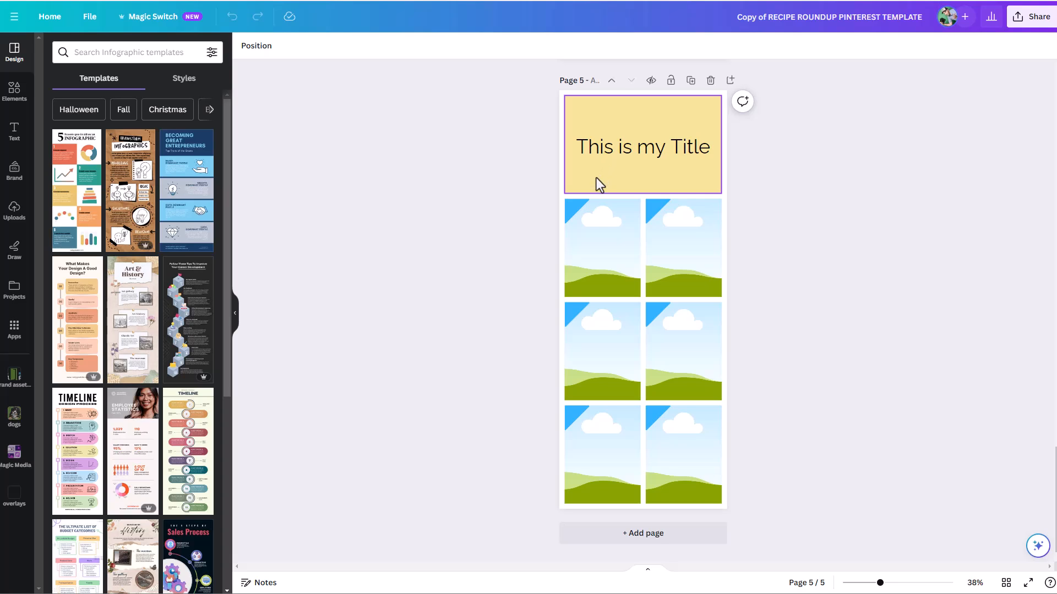
{"action": "key", "text": "shift+r"}
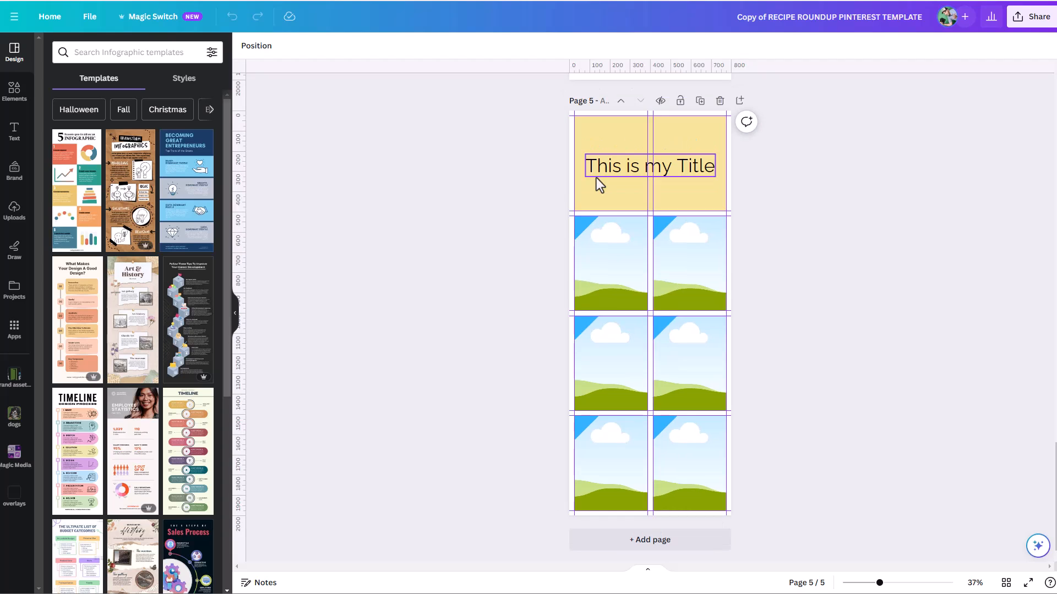
{"action": "scroll", "coordinate": [712, 239], "scroll_direction": "up", "scroll_amount": 4}
{"action": "scroll", "coordinate": [712, 243], "scroll_direction": "down", "scroll_amount": 3}
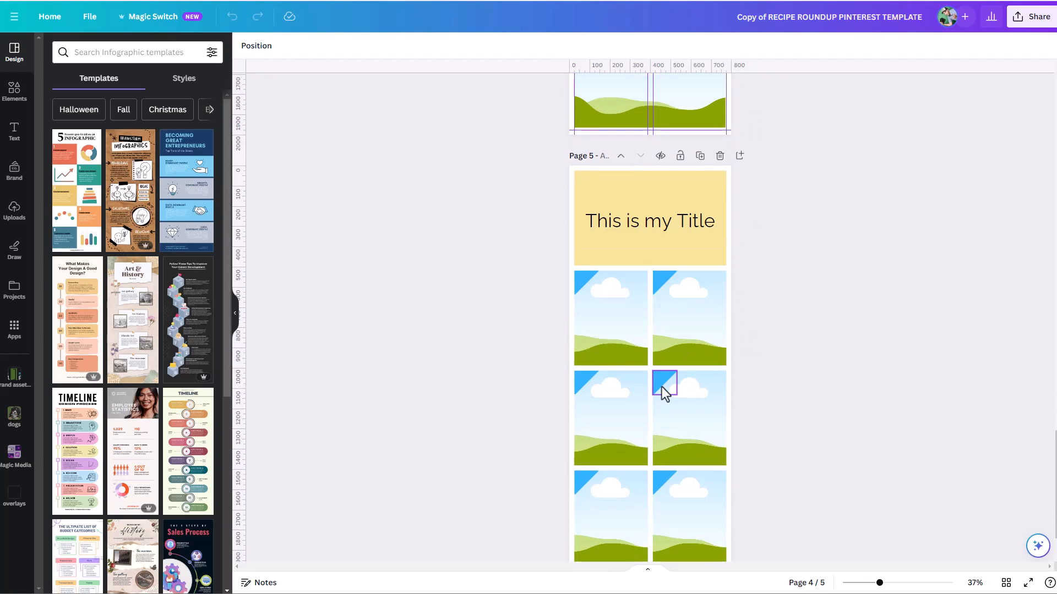
Examine the layouts, numbered corner markers and recipe name bars on pages 2 to 4 against the guide grid.
{"action": "scroll", "coordinate": [663, 367], "scroll_direction": "up", "scroll_amount": 10}
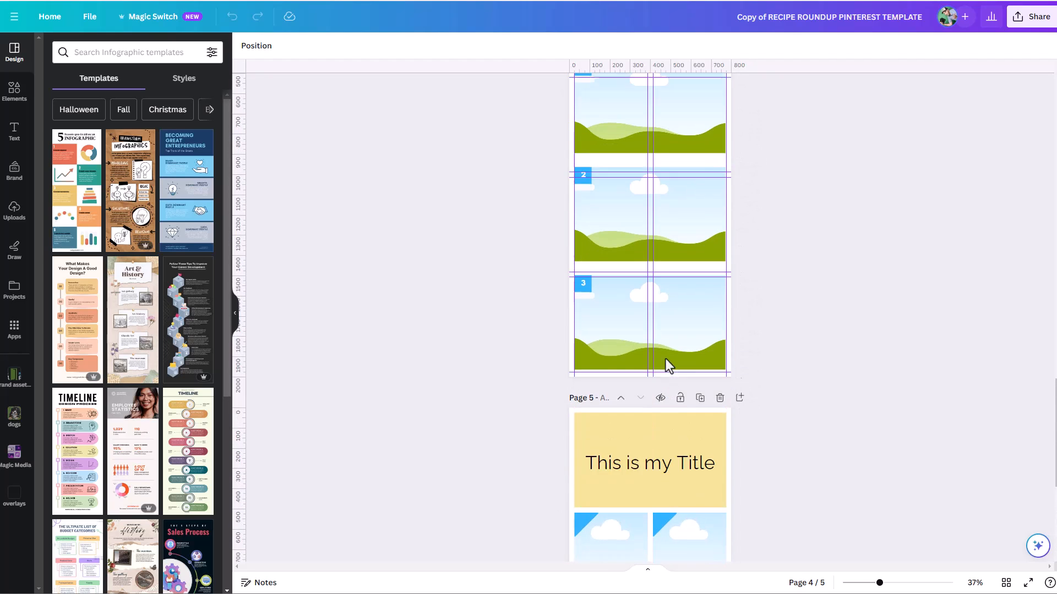
{"action": "scroll", "coordinate": [664, 378], "scroll_direction": "down", "scroll_amount": 2}
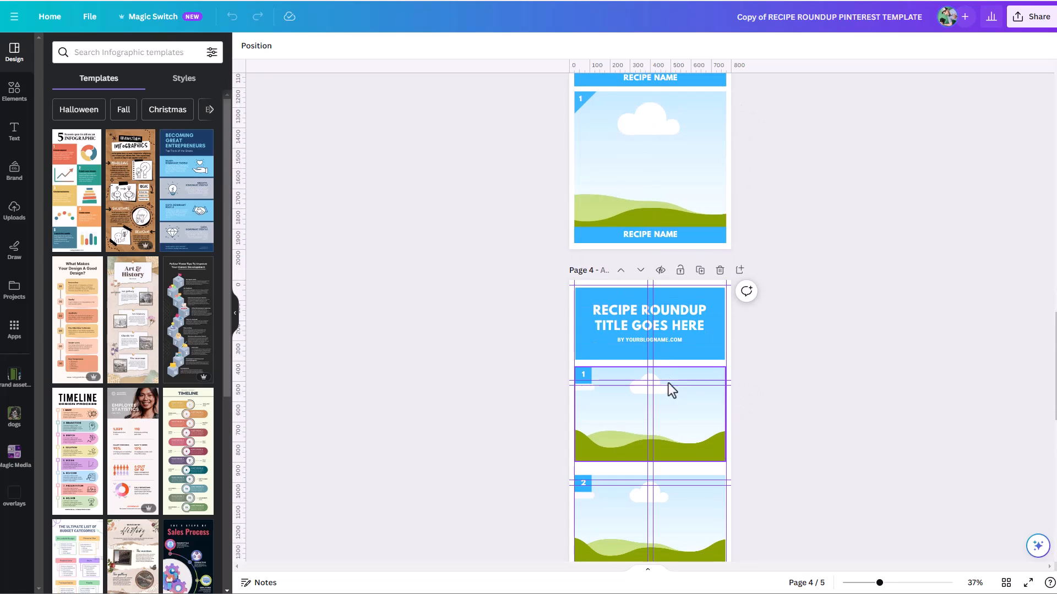
{"action": "scroll", "coordinate": [517, 324], "scroll_direction": "up", "scroll_amount": 12}
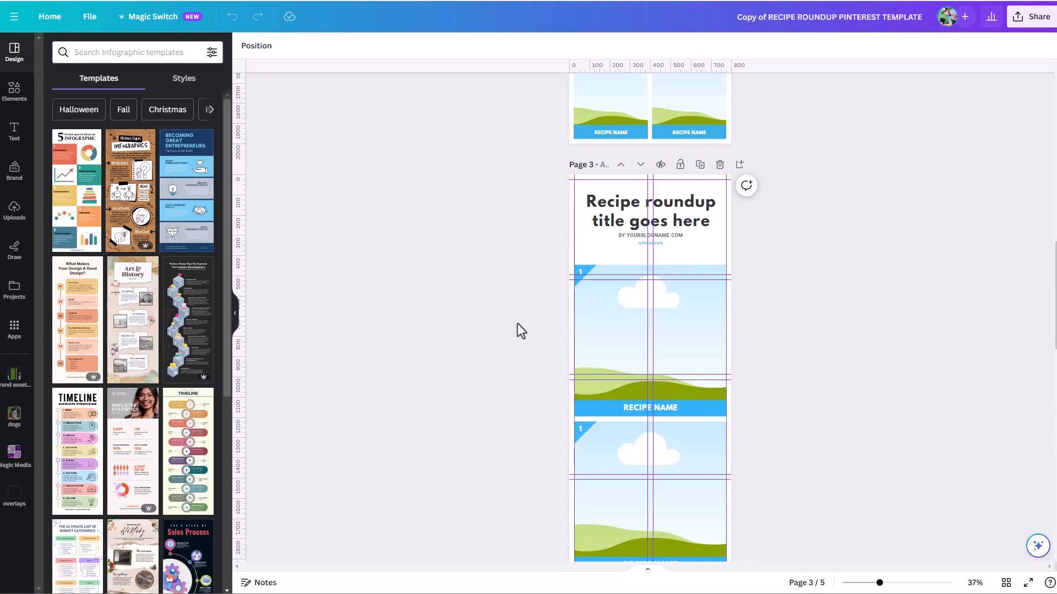
{"action": "scroll", "coordinate": [568, 308], "scroll_direction": "up", "scroll_amount": 1}
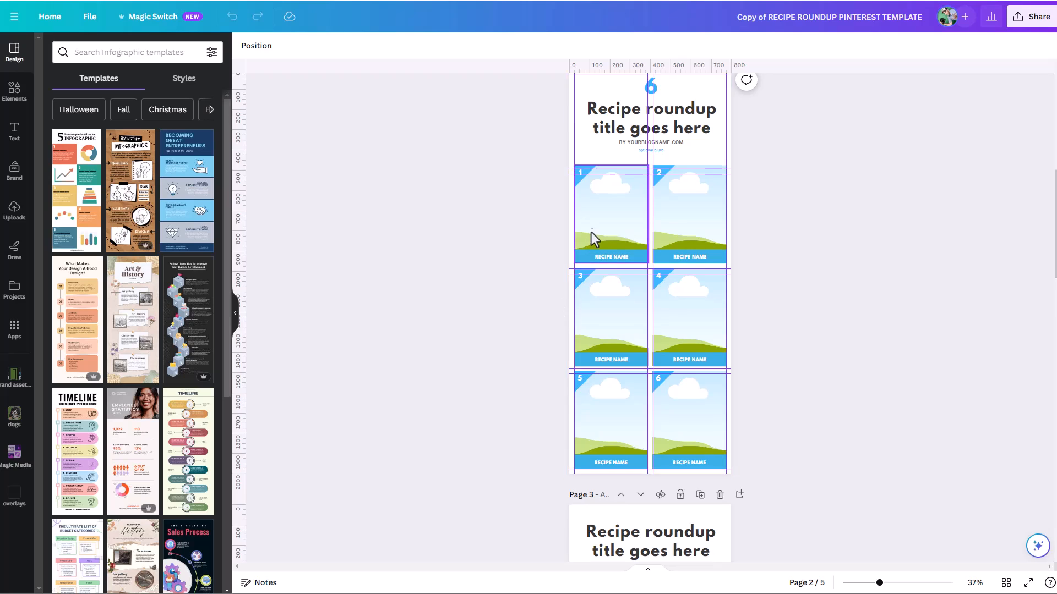
{"action": "scroll", "coordinate": [572, 248], "scroll_direction": "up", "scroll_amount": 2}
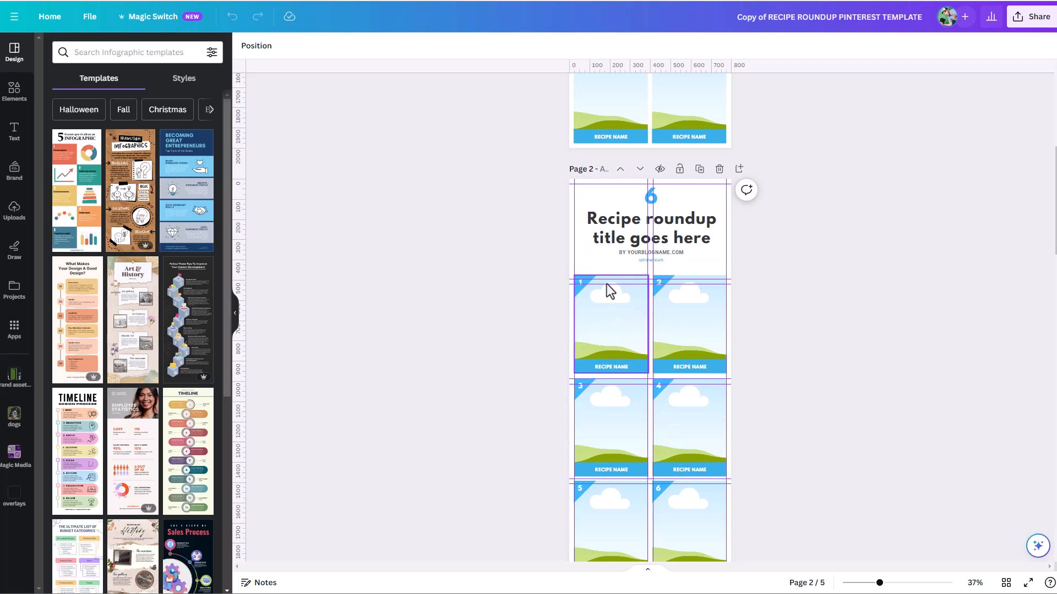
{"action": "scroll", "coordinate": [609, 298], "scroll_direction": "down", "scroll_amount": 2}
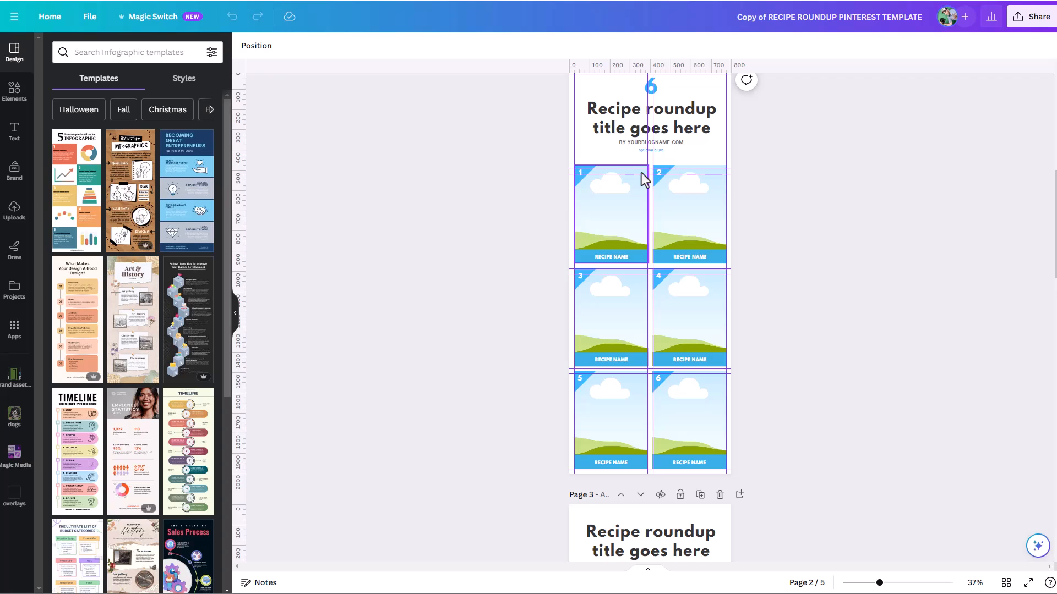
{"action": "scroll", "coordinate": [642, 172], "scroll_direction": "up", "scroll_amount": 1}
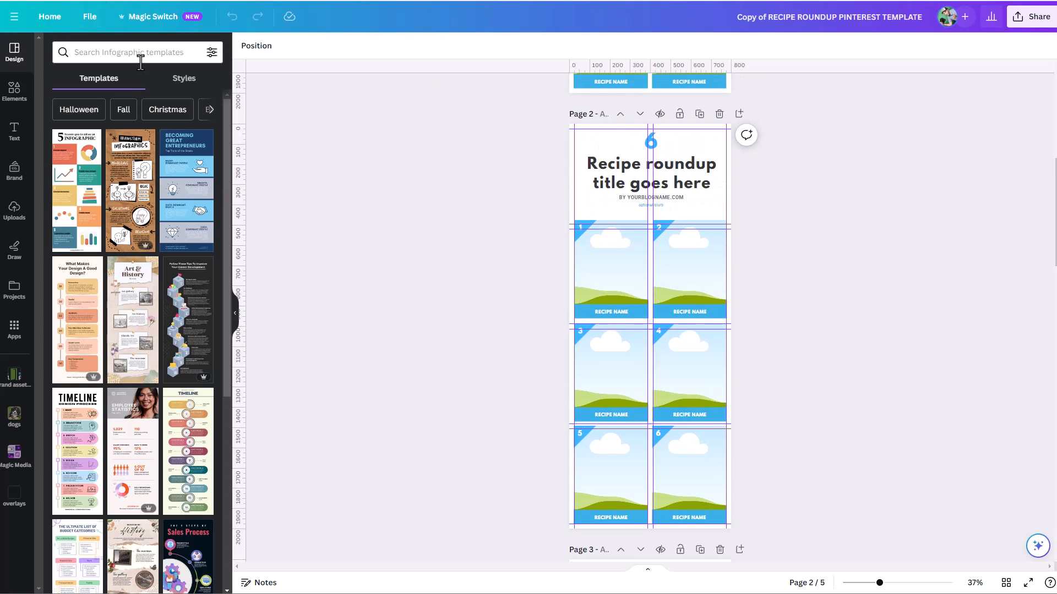
{"action": "scroll", "coordinate": [133, 166], "scroll_direction": "down", "scroll_amount": 2}
{"action": "scroll", "coordinate": [633, 275], "scroll_direction": "down", "scroll_amount": 4}
{"action": "scroll", "coordinate": [728, 330], "scroll_direction": "down", "scroll_amount": 4}
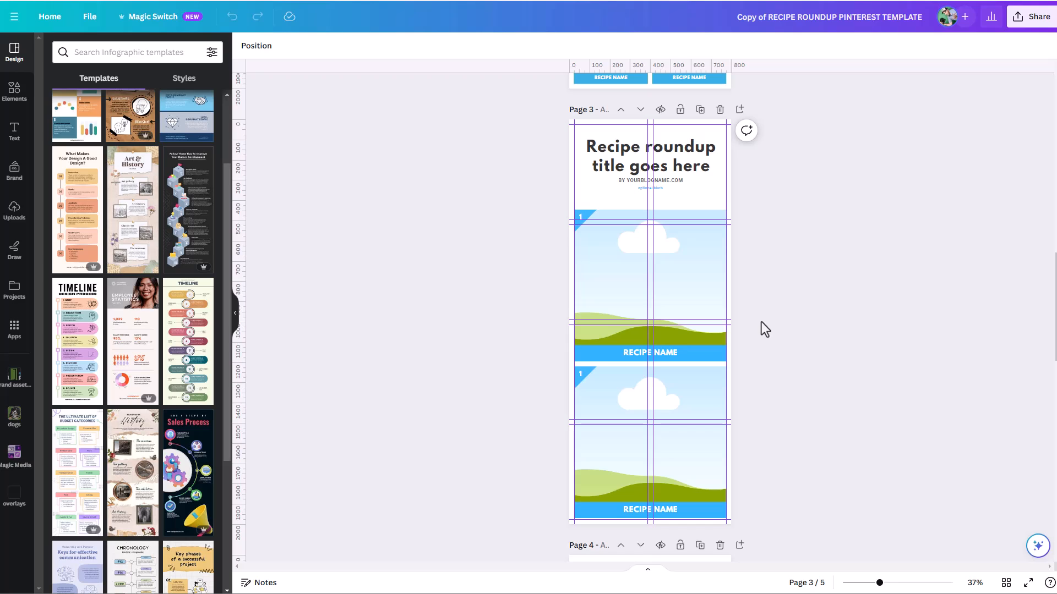
{"action": "scroll", "coordinate": [769, 320], "scroll_direction": "down", "scroll_amount": 15}
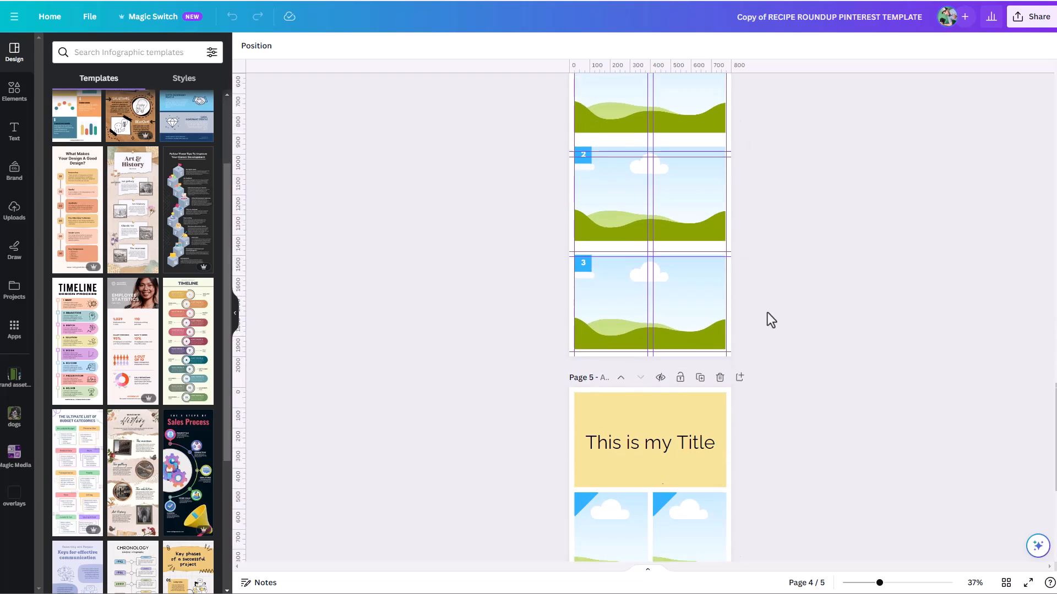
Add a blank page 6 after the template page and hide the rulers and guides.
{"action": "left_click", "coordinate": [660, 537]}
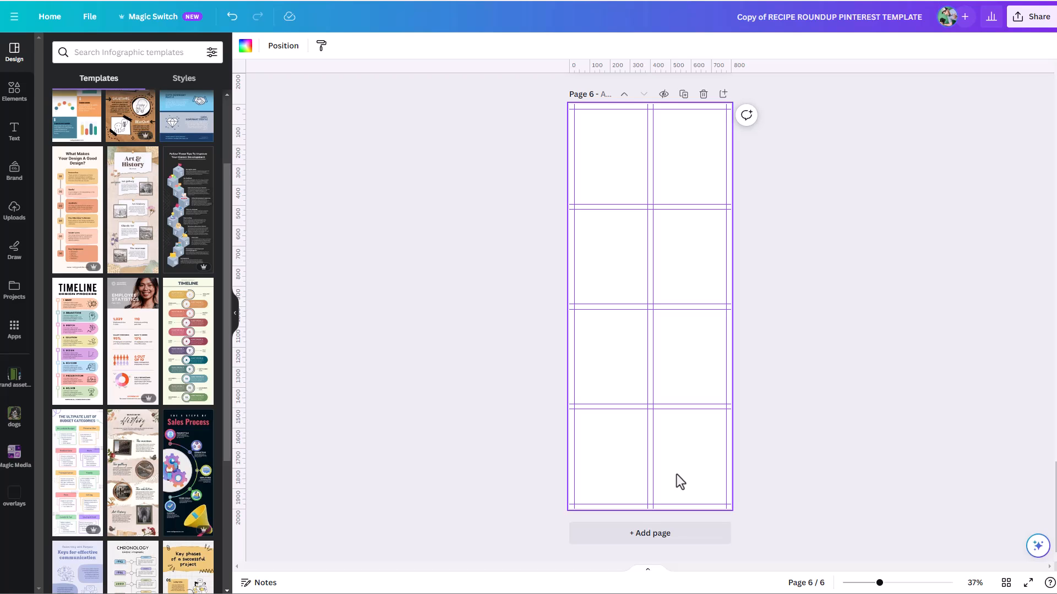
{"action": "key", "text": "shift+r"}
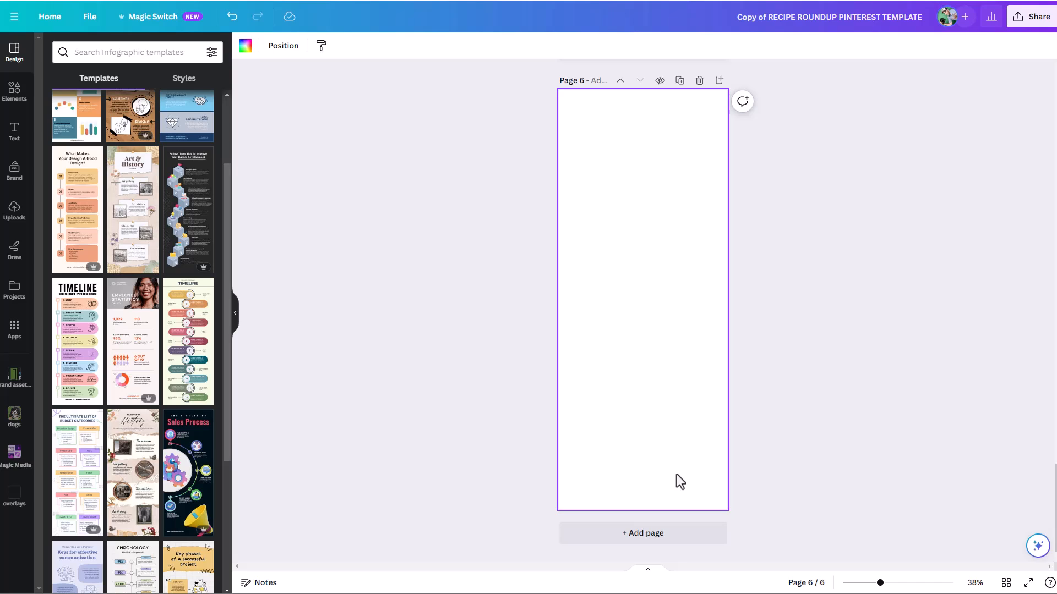
{"action": "key", "text": "shift+r"}
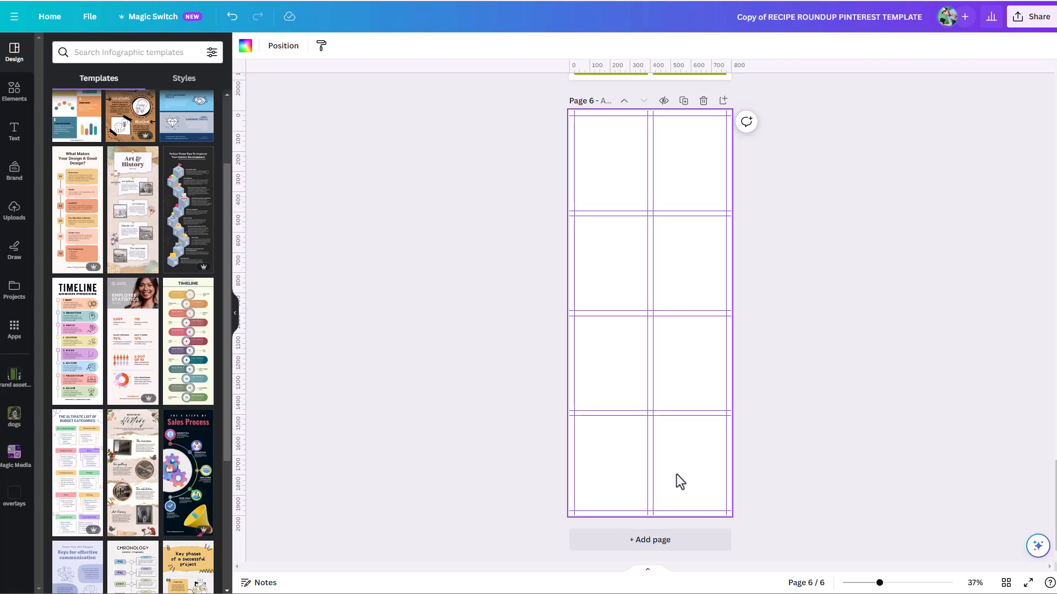
{"action": "key", "text": "shift+r"}
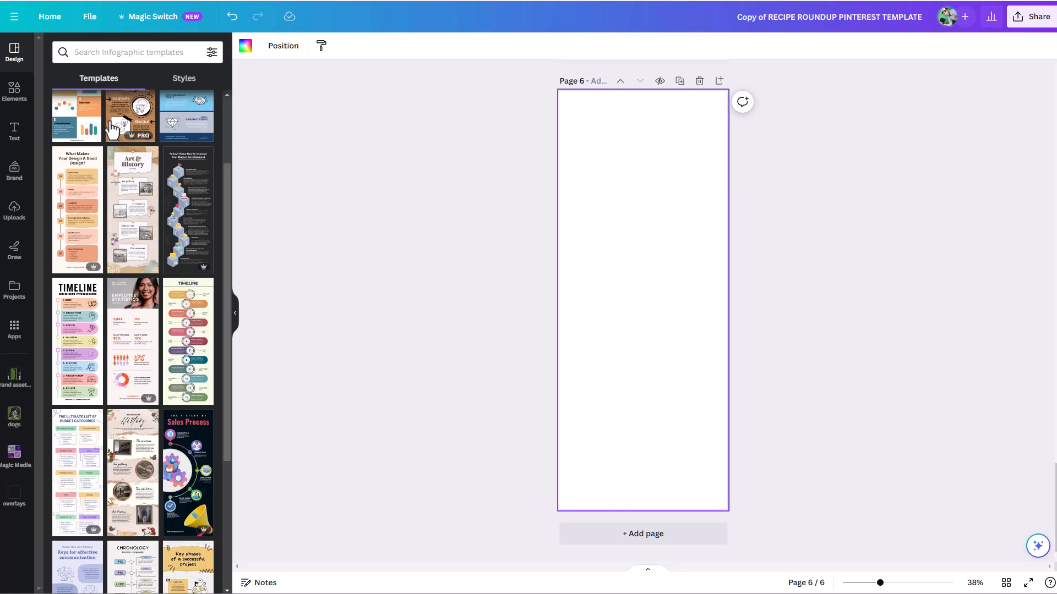
Search the elements for "GRID" and insert the single-photo grid on the blank page 6.
{"action": "left_click", "coordinate": [12, 96]}
{"action": "left_click", "coordinate": [112, 50]}
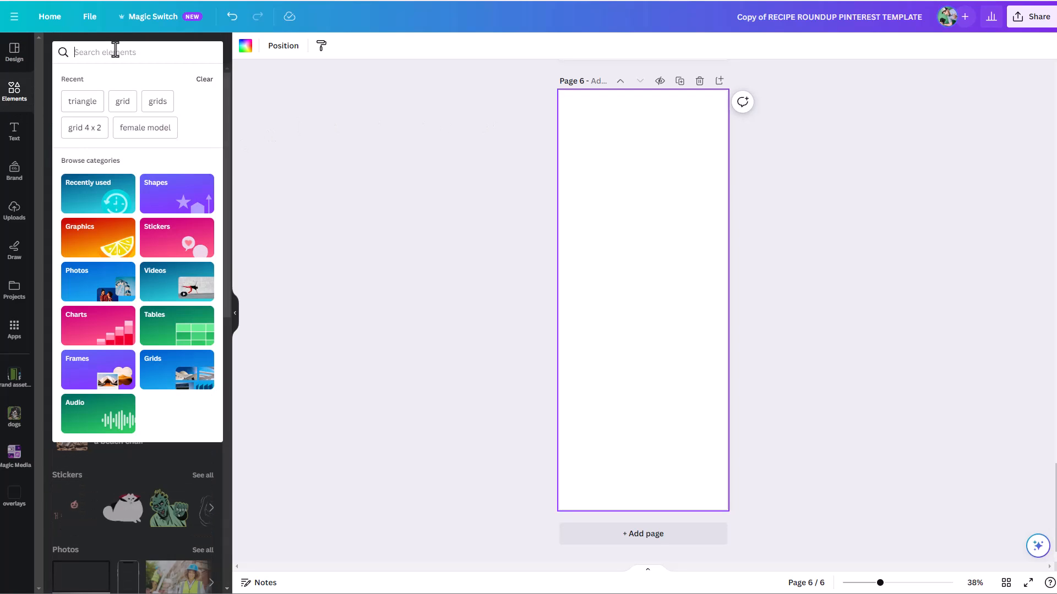
{"action": "type", "text": "GRID"}
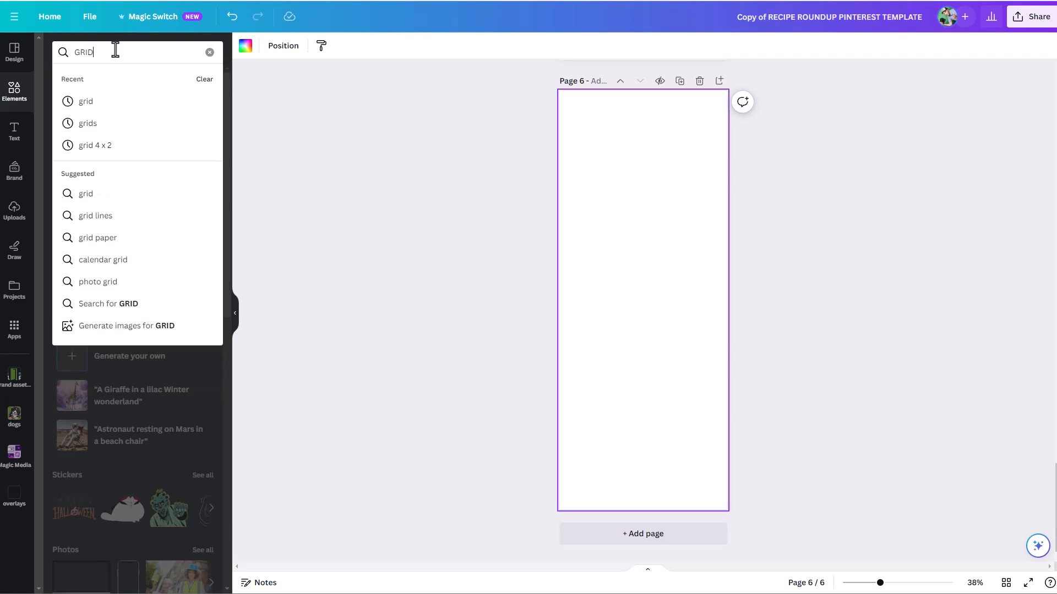
{"action": "key", "text": "Return"}
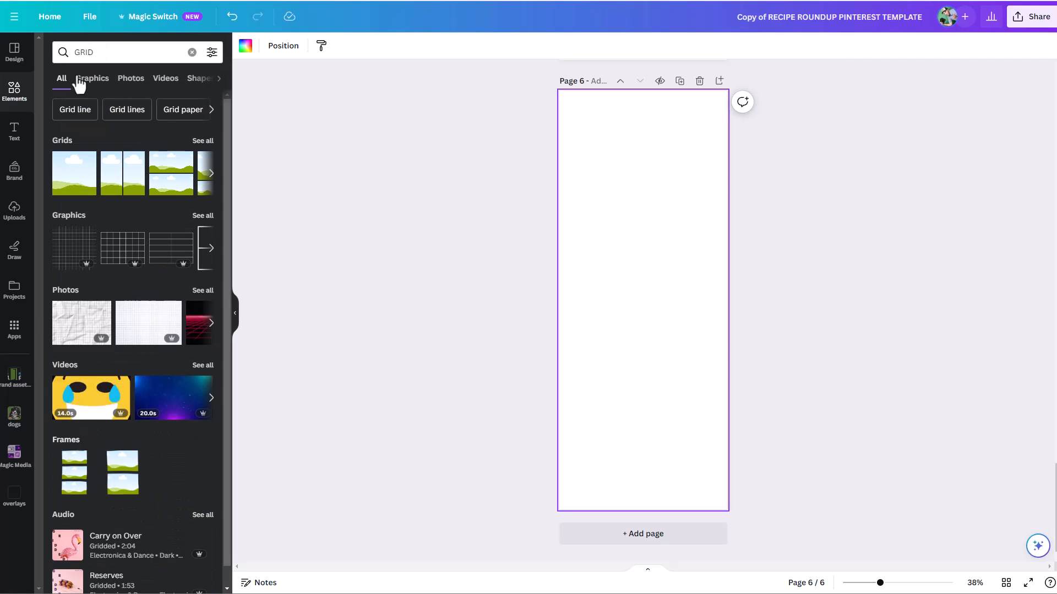
{"action": "left_click", "coordinate": [77, 197]}
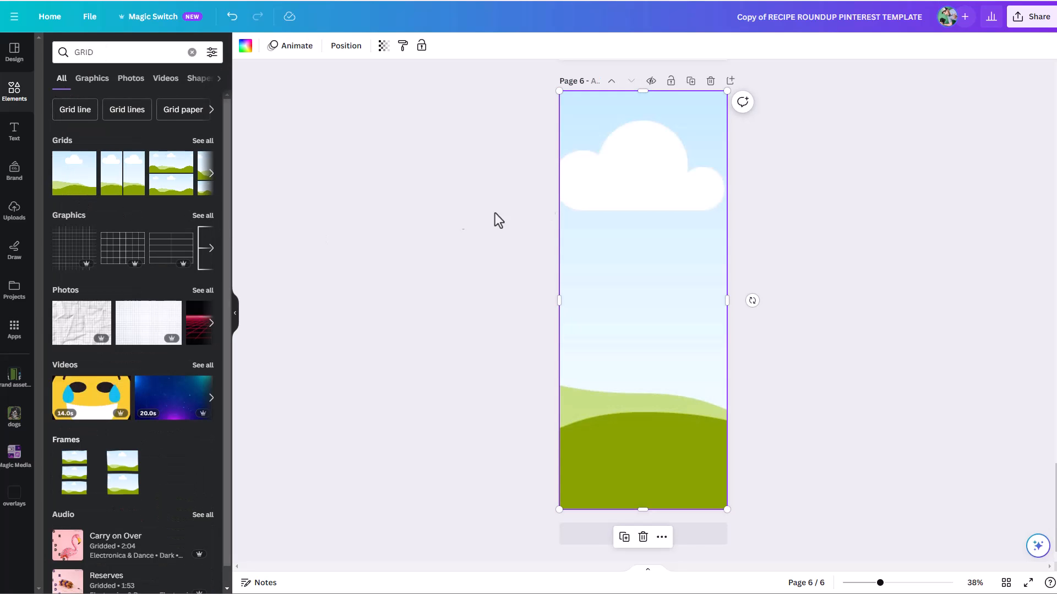
Shrink the grid from its upper edge toward the lower part of the page and set its height to 800 px.
{"action": "mouse_move", "coordinate": [642, 90]}
{"action": "left_mouse_down"}
{"action": "mouse_move", "coordinate": [645, 350]}
{"action": "mouse_move", "coordinate": [642, 342]}
{"action": "left_mouse_up"}
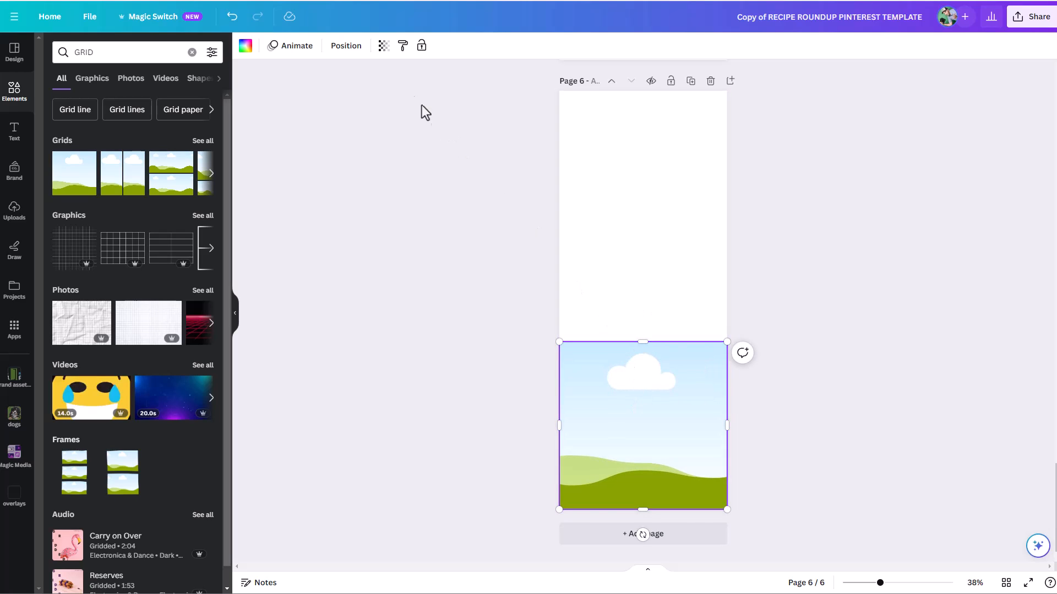
{"action": "left_click", "coordinate": [338, 49]}
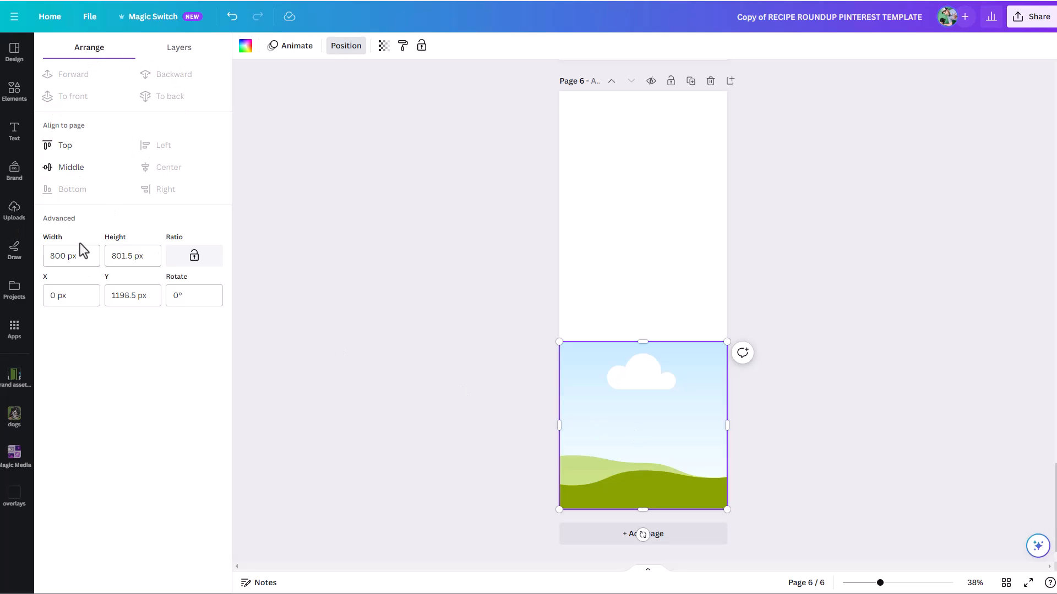
{"action": "left_click", "coordinate": [151, 256]}
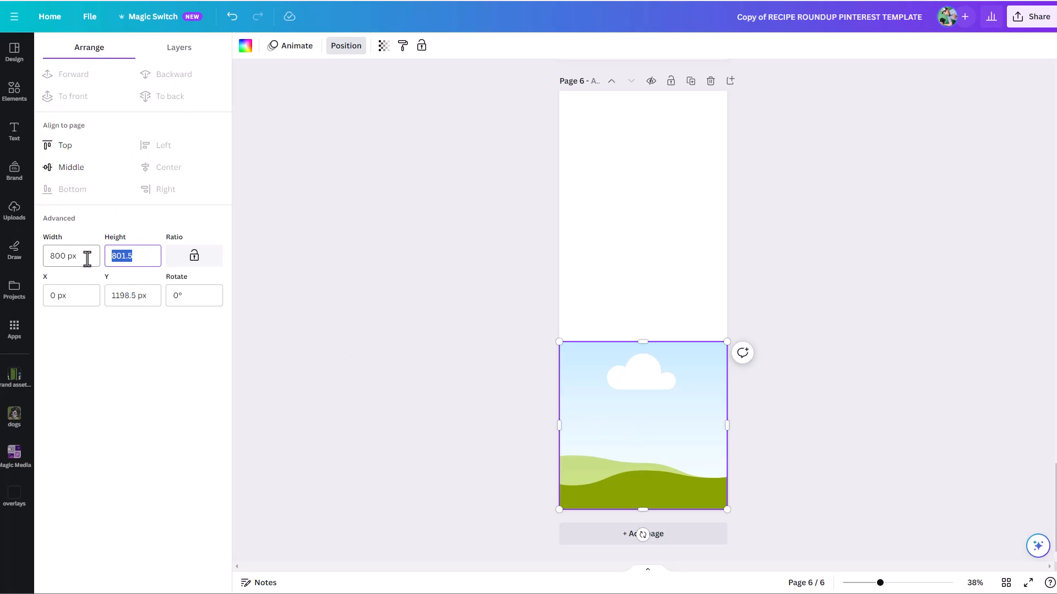
{"action": "type", "text": "800"}
{"action": "key", "text": "Return"}
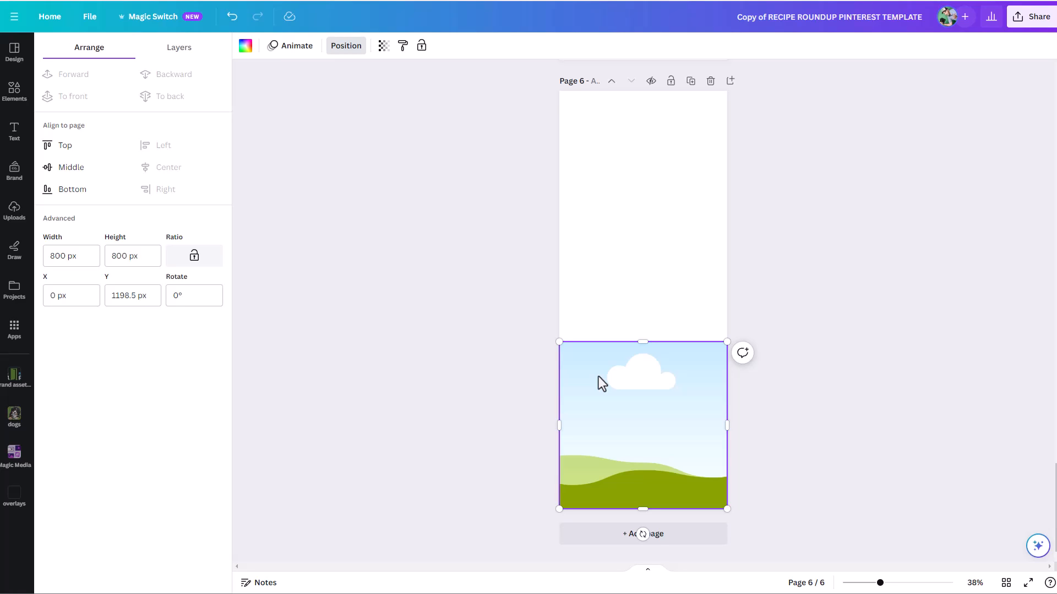
Set the grid's width to 750 px and center it near the page's lower edge at X 25 px, Y 1175 px.
{"action": "left_click", "coordinate": [80, 257]}
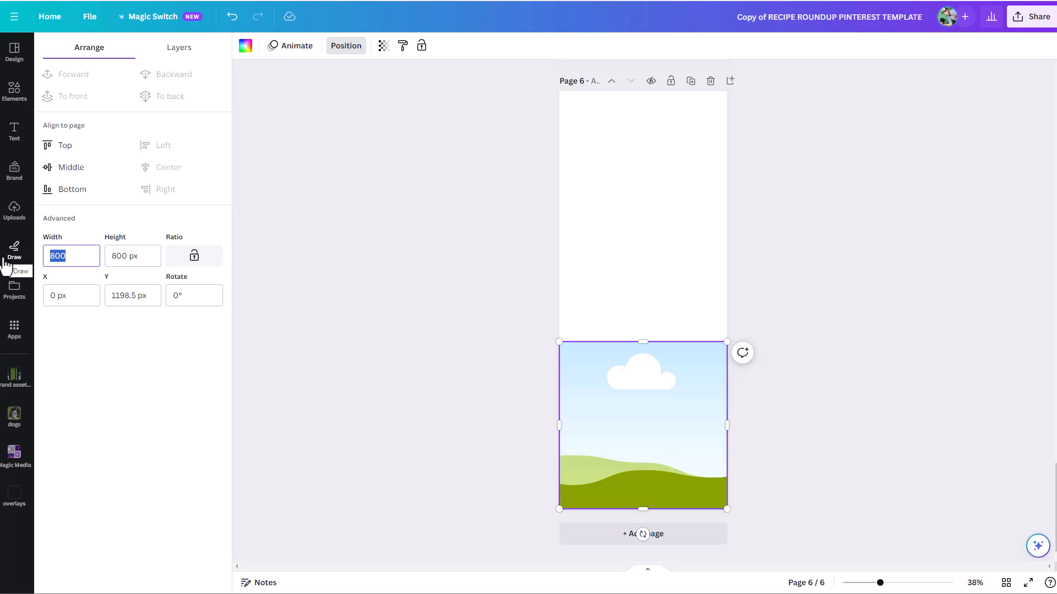
{"action": "type", "text": "750"}
{"action": "key", "text": "Return"}
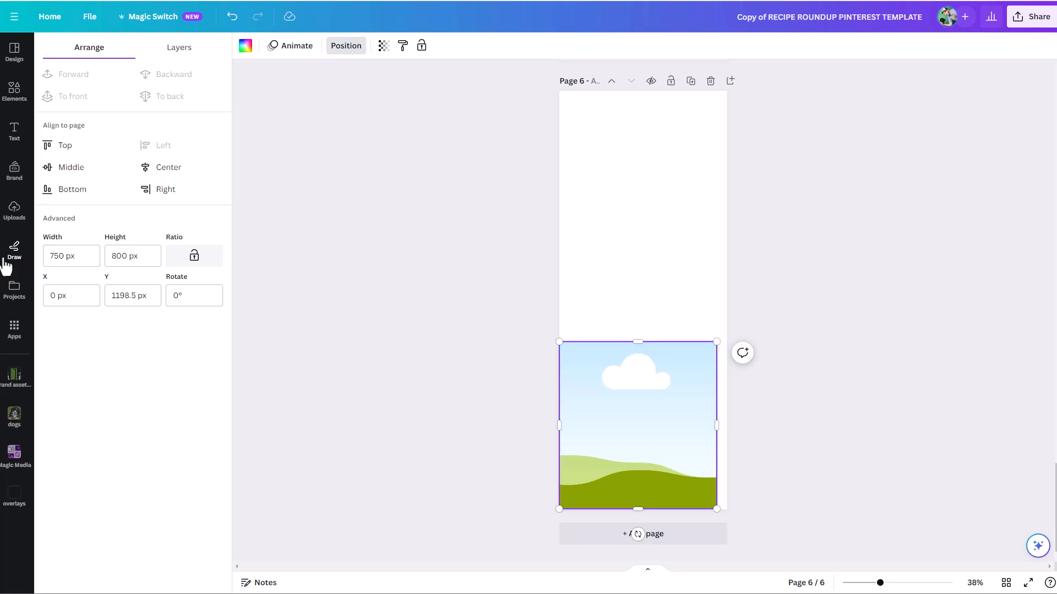
{"action": "left_click_drag", "start_coordinate": [625, 449], "coordinate": [629, 353]}
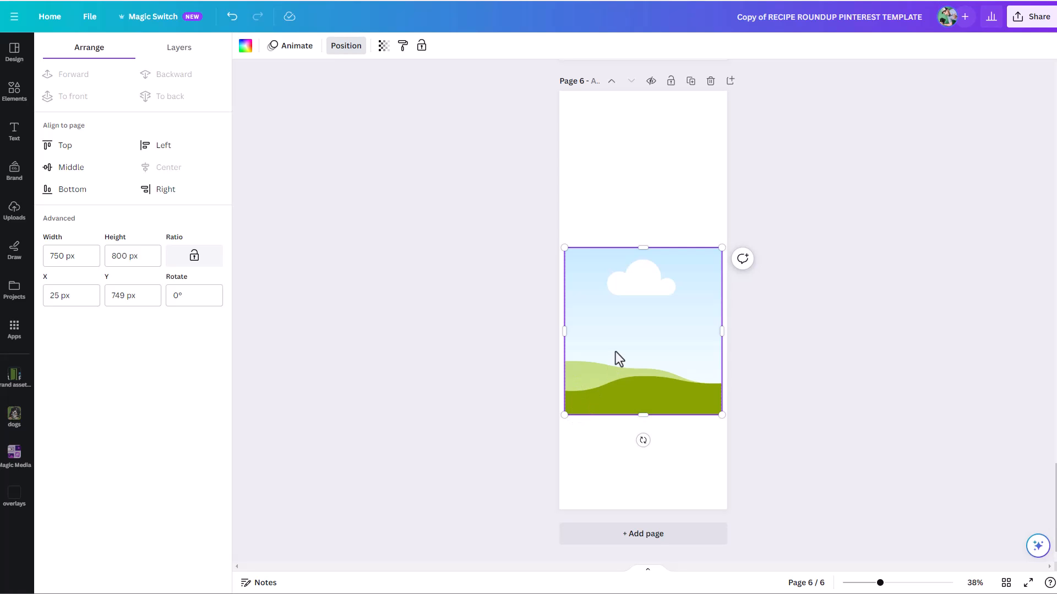
{"action": "left_click_drag", "start_coordinate": [616, 353], "coordinate": [609, 439]}
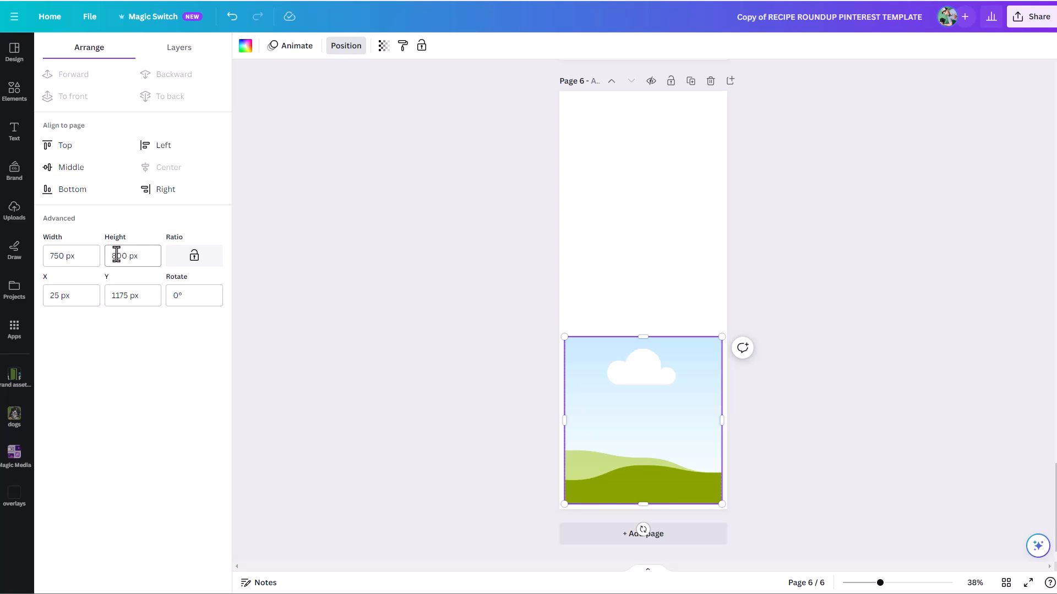
Set the grid's height to 750 px and move it down to Y 1225 px so its margins match.
{"action": "left_click", "coordinate": [141, 258]}
{"action": "type", "text": "750"}
{"action": "key", "text": "Return"}
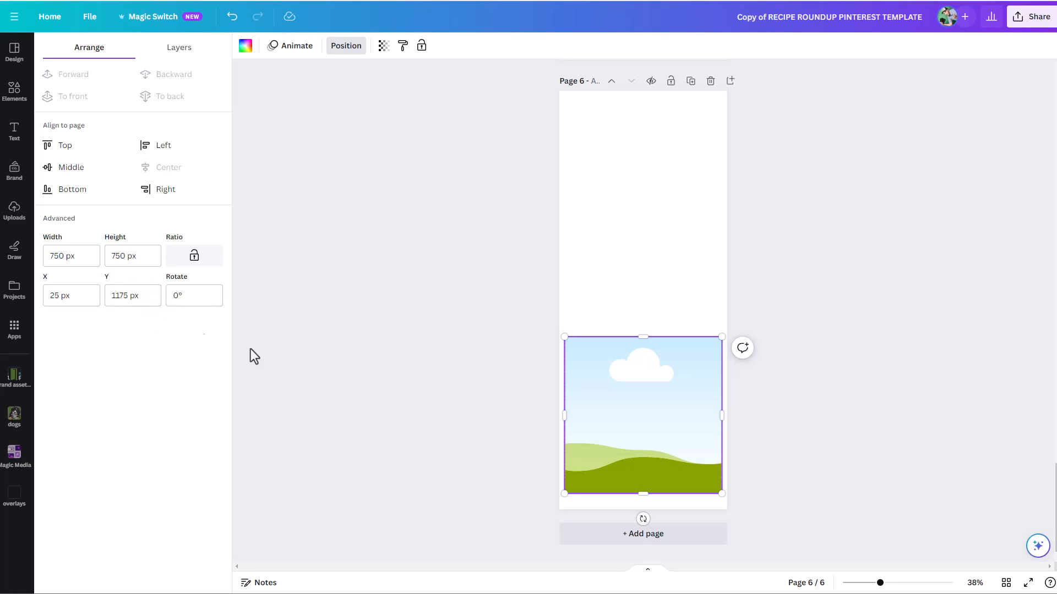
{"action": "left_click_drag", "start_coordinate": [607, 432], "coordinate": [606, 441]}
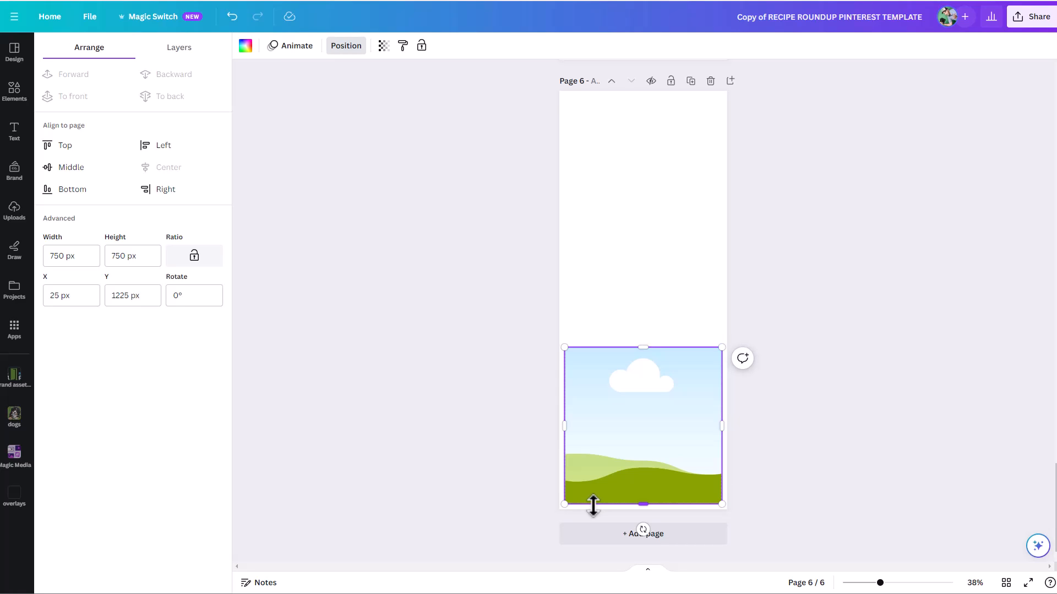
Add a square shape to page 6 above the photo grid.
{"action": "left_click", "coordinate": [669, 306]}
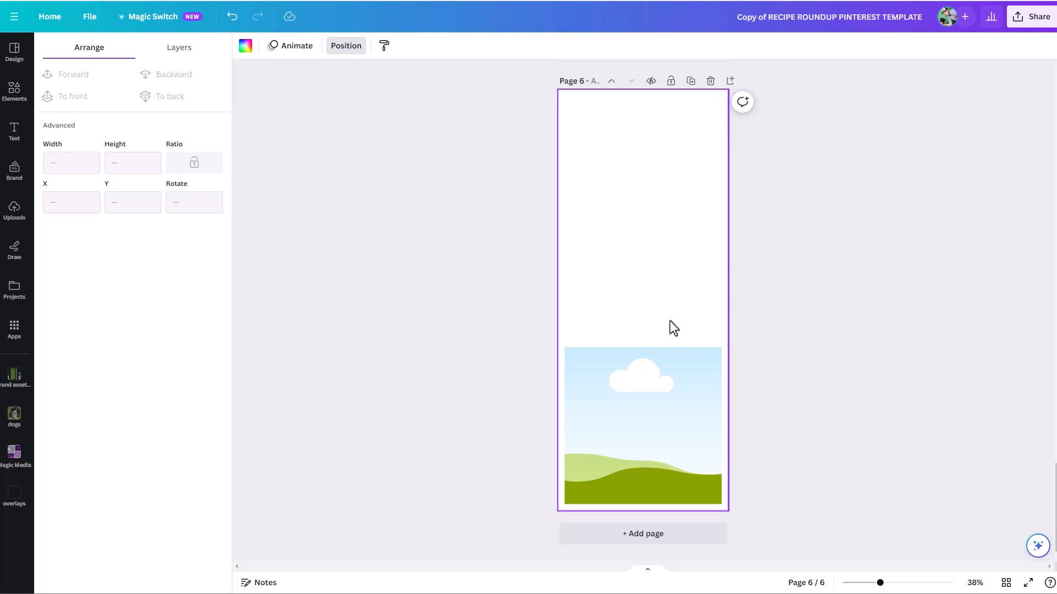
{"action": "key", "text": "r"}
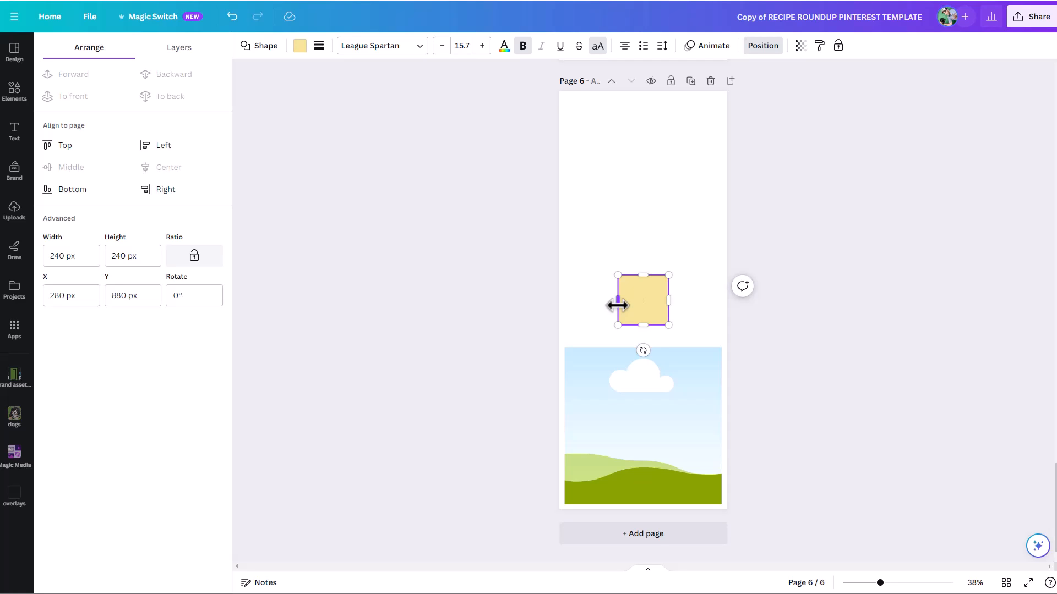
{"action": "left_click", "coordinate": [837, 261]}
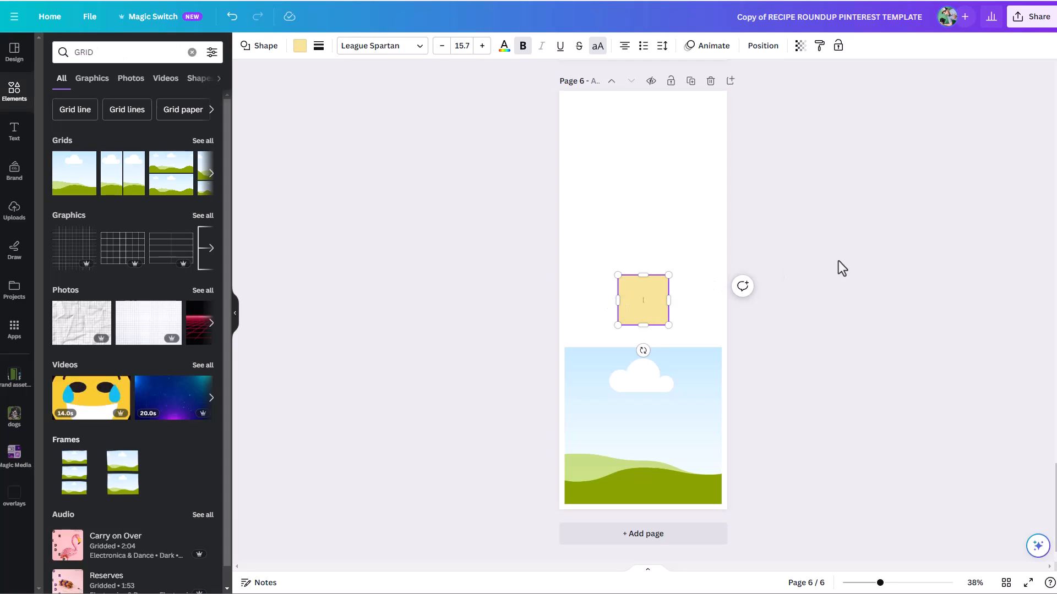
{"action": "left_click", "coordinate": [772, 307]}
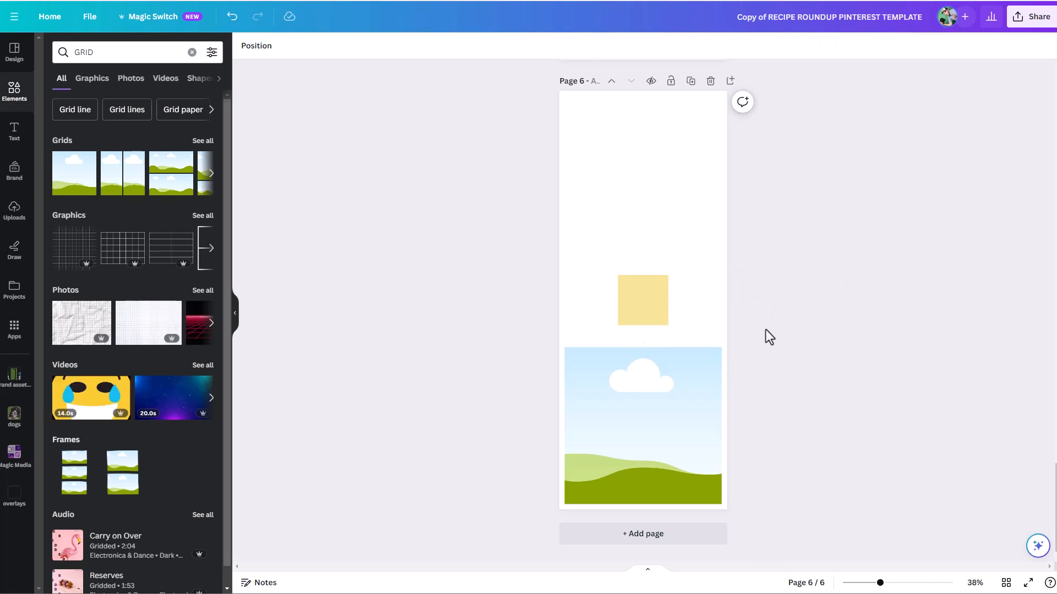
Set the yellow square's width and height to 25 px each for use as a spacer.
{"action": "left_click", "coordinate": [663, 309]}
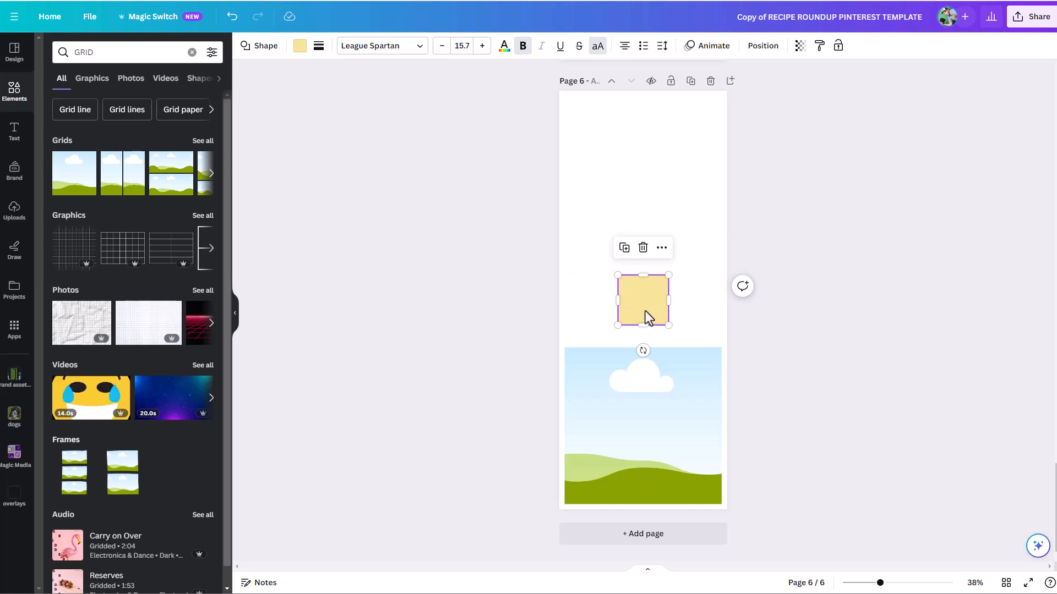
{"action": "left_click", "coordinate": [763, 45]}
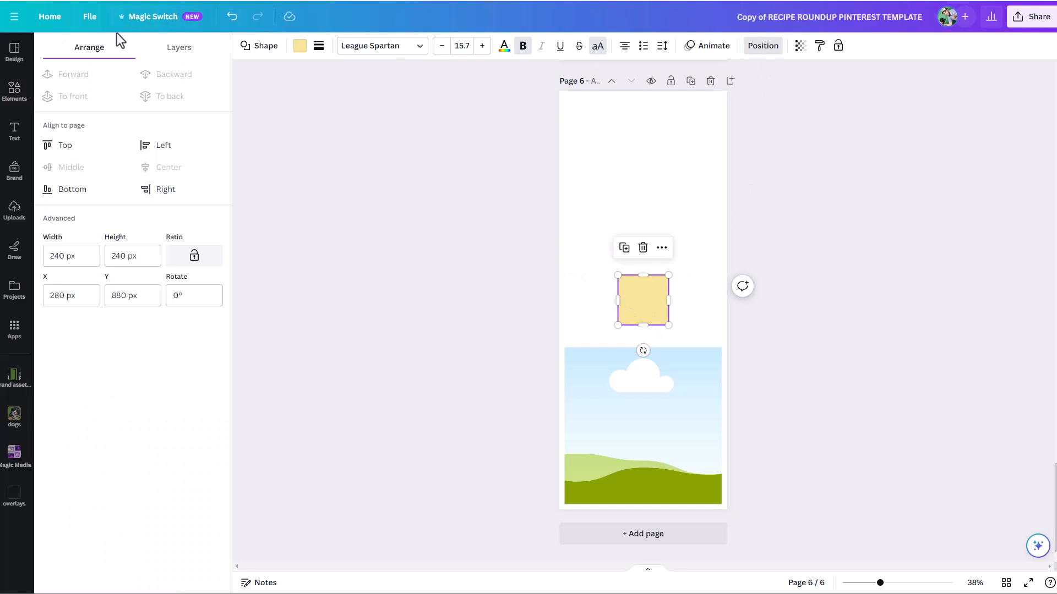
{"action": "left_click", "coordinate": [170, 49]}
{"action": "left_click", "coordinate": [82, 55]}
{"action": "left_click", "coordinate": [87, 255]}
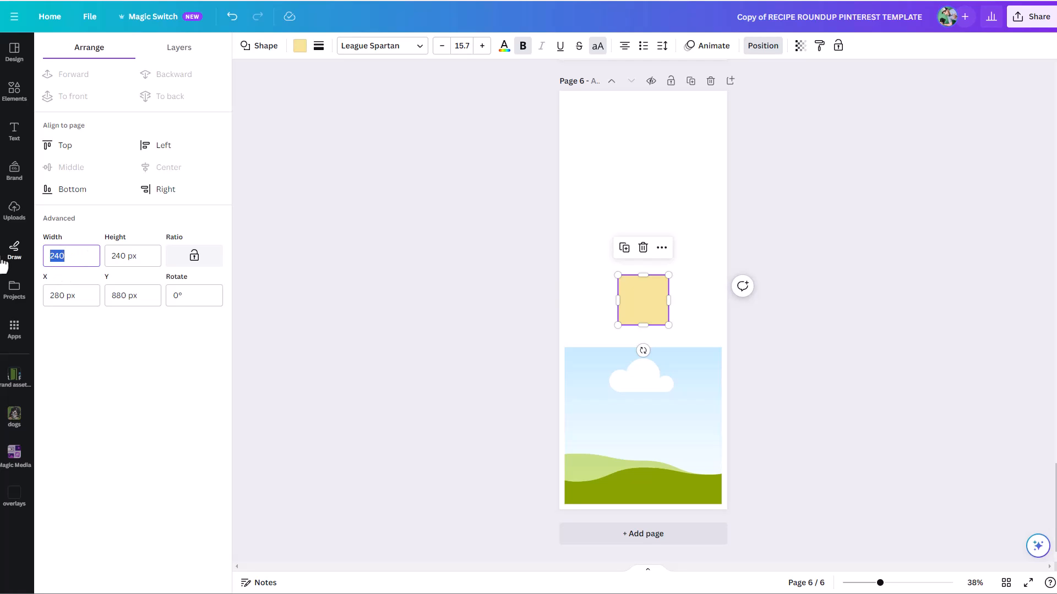
{"action": "type", "text": "25"}
{"action": "left_click", "coordinate": [140, 257]}
{"action": "type", "text": "2"}
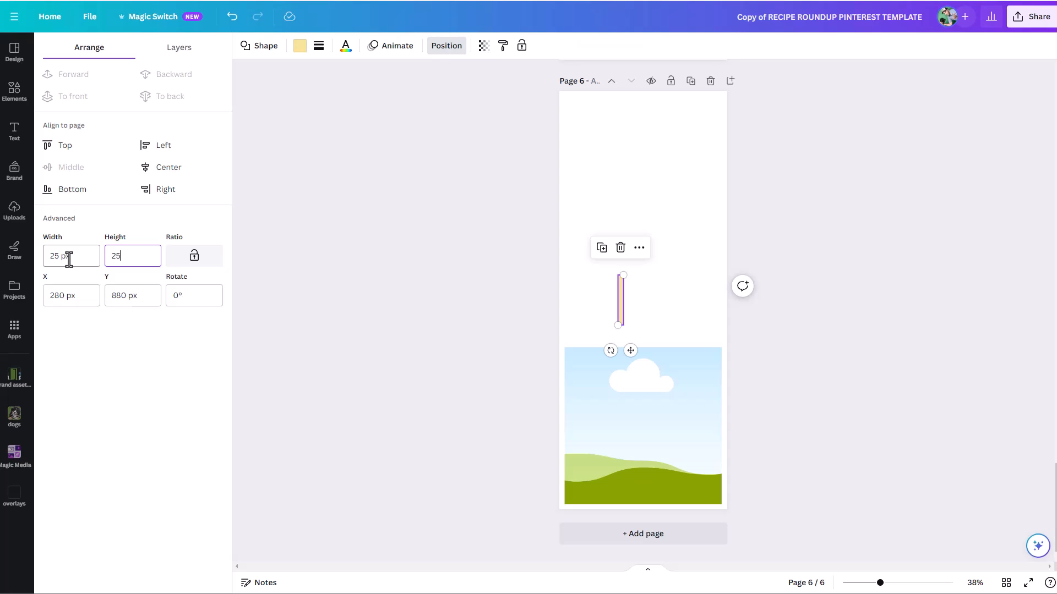
{"action": "key", "text": "Return"}
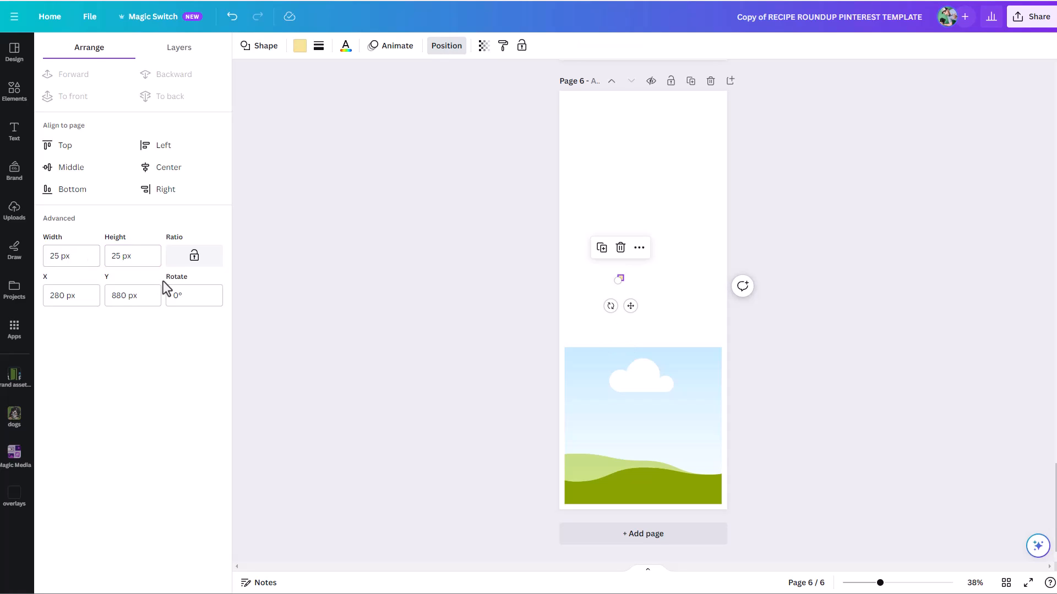
{"action": "left_click", "coordinate": [176, 286]}
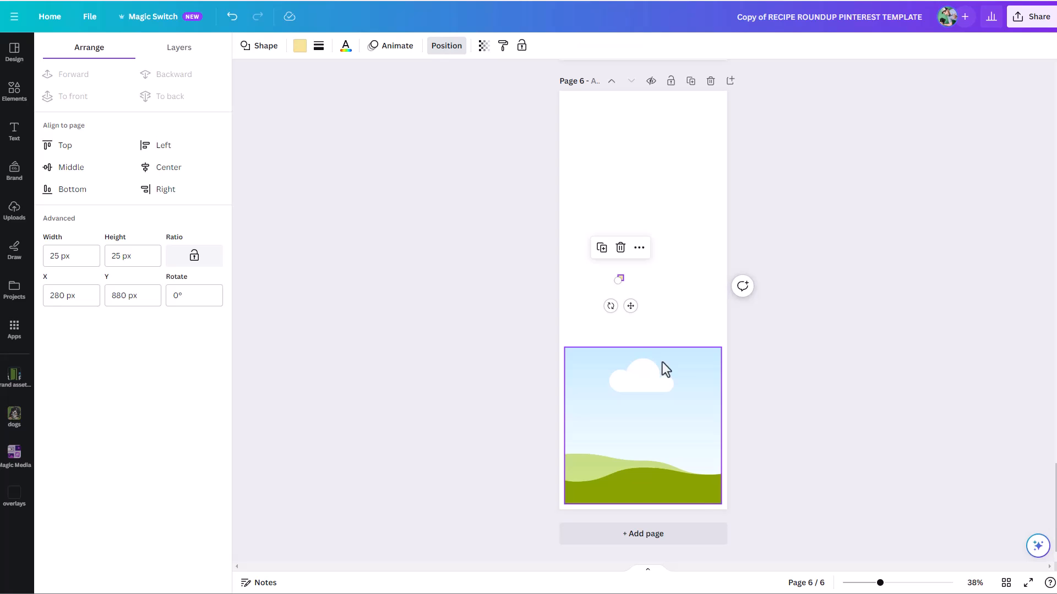
Place the spacer square in the page's lower-left corner and align the photo grid's lower-left corner with it.
{"action": "key", "text": "Escape"}
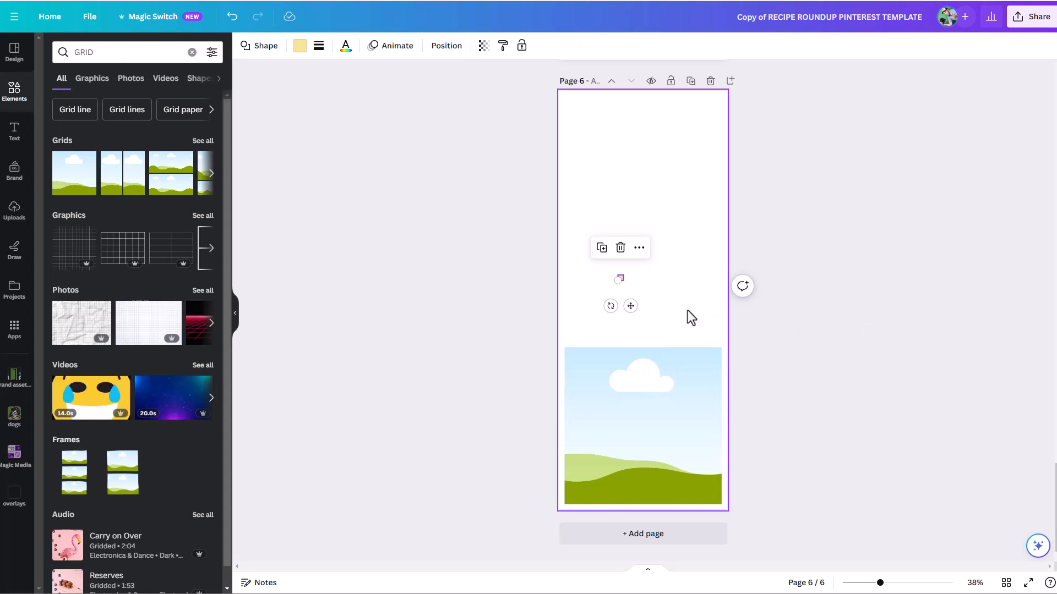
{"action": "left_click_drag", "start_coordinate": [628, 309], "coordinate": [571, 537]}
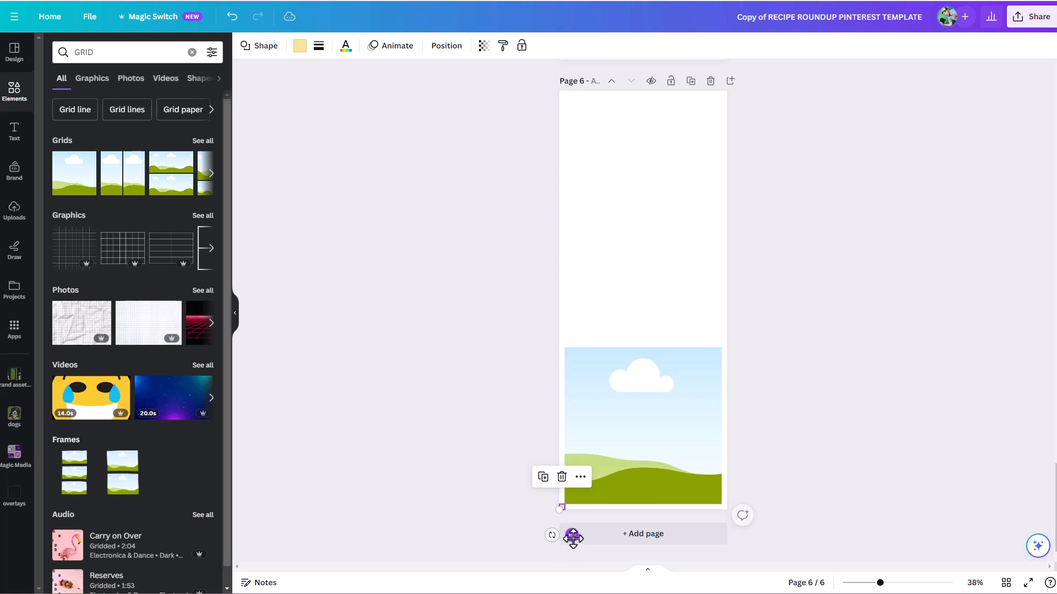
{"action": "left_click", "coordinate": [830, 433]}
{"action": "mouse_move", "coordinate": [673, 434]}
{"action": "left_mouse_down"}
{"action": "mouse_move", "coordinate": [585, 217]}
{"action": "mouse_move", "coordinate": [580, 385]}
{"action": "mouse_move", "coordinate": [691, 413]}
{"action": "mouse_move", "coordinate": [672, 425]}
{"action": "left_mouse_up"}
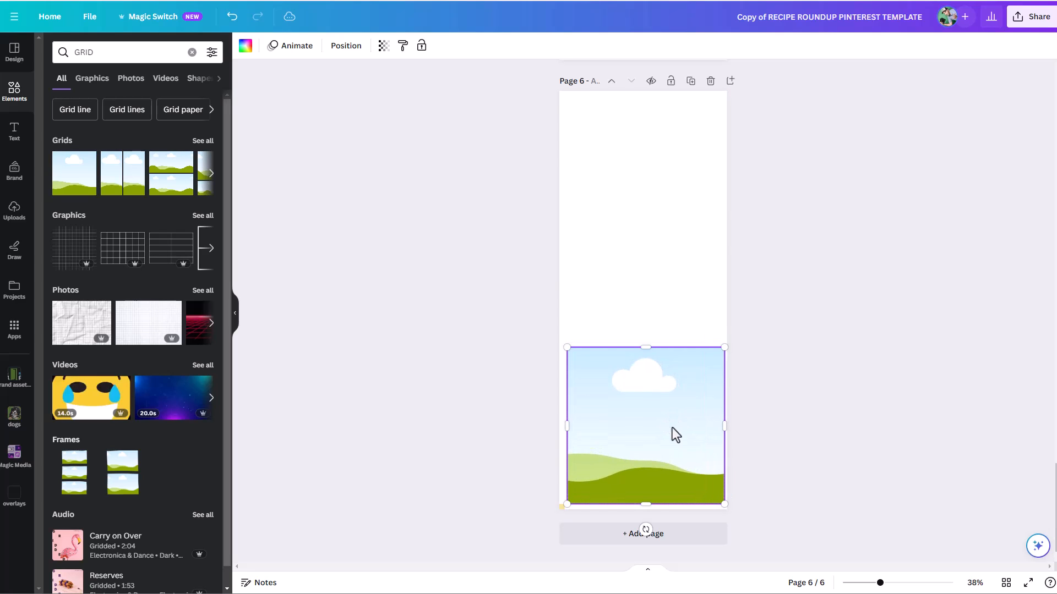
{"action": "left_click", "coordinate": [904, 583]}
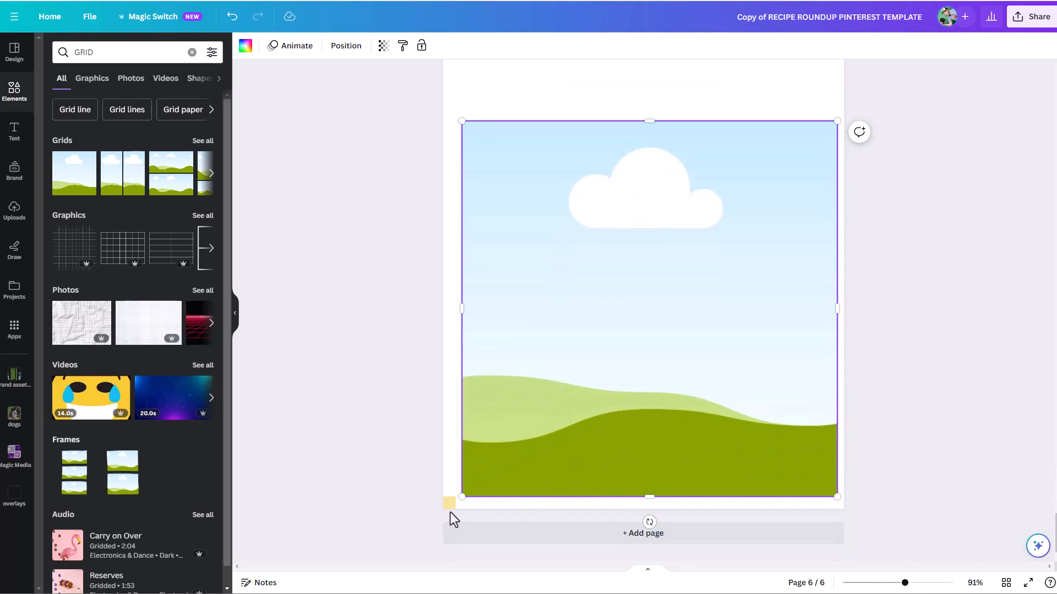
{"action": "left_click_drag", "start_coordinate": [604, 444], "coordinate": [599, 437]}
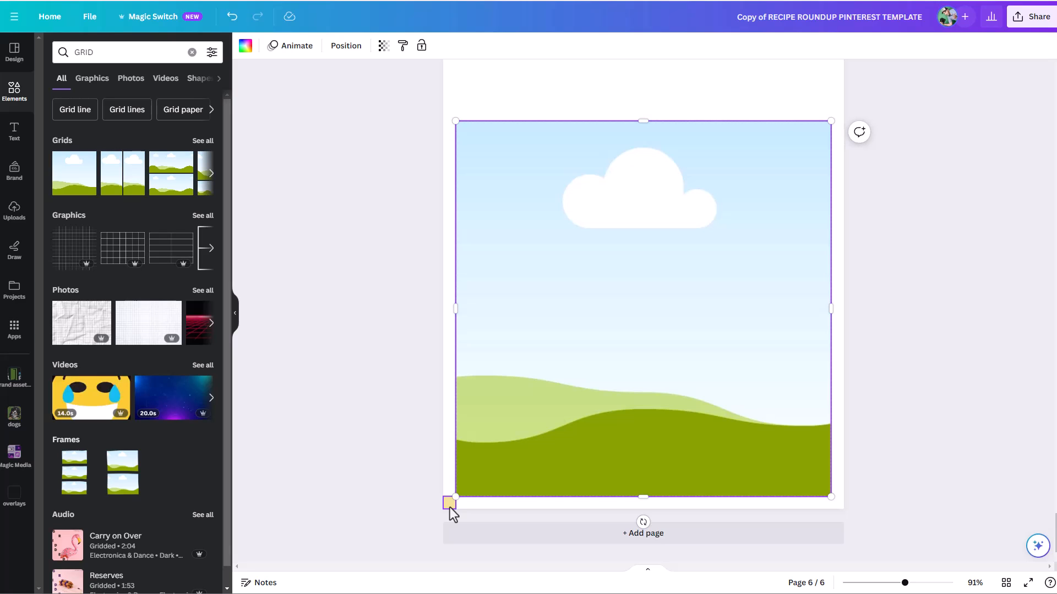
Move the spacer square to the page's lower-right corner and resize the photo grid's right edge to meet it.
{"action": "mouse_move", "coordinate": [553, 424]}
{"action": "left_mouse_down"}
{"action": "mouse_move", "coordinate": [583, 387]}
{"action": "mouse_move", "coordinate": [552, 392]}
{"action": "mouse_move", "coordinate": [553, 423]}
{"action": "left_mouse_up"}
{"action": "left_click_drag", "start_coordinate": [830, 301], "coordinate": [745, 325]}
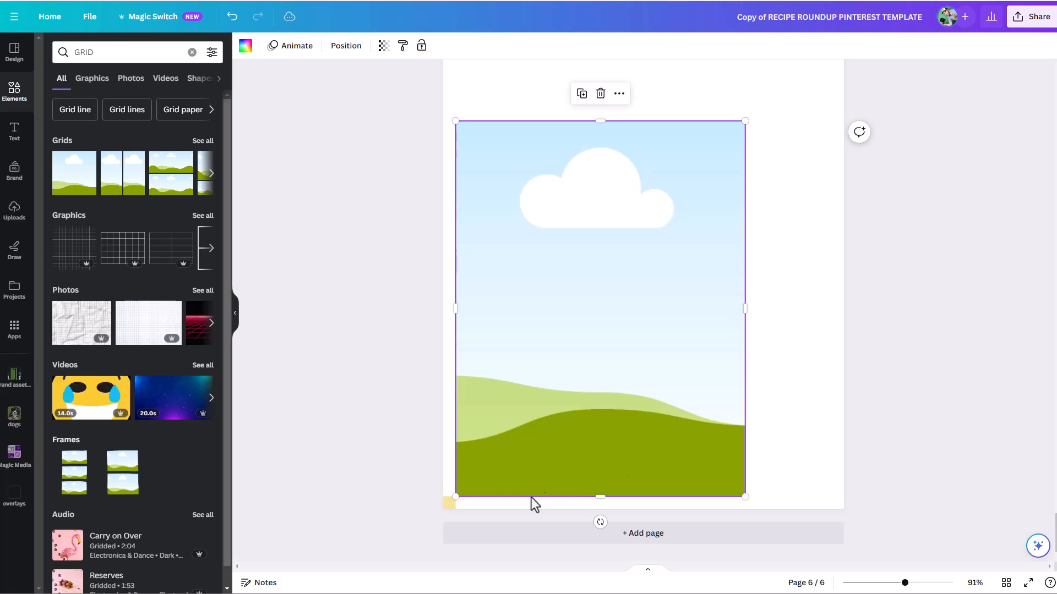
{"action": "left_click", "coordinate": [448, 503]}
{"action": "left_click_drag", "start_coordinate": [448, 503], "coordinate": [837, 503]}
{"action": "left_click", "coordinate": [734, 311]}
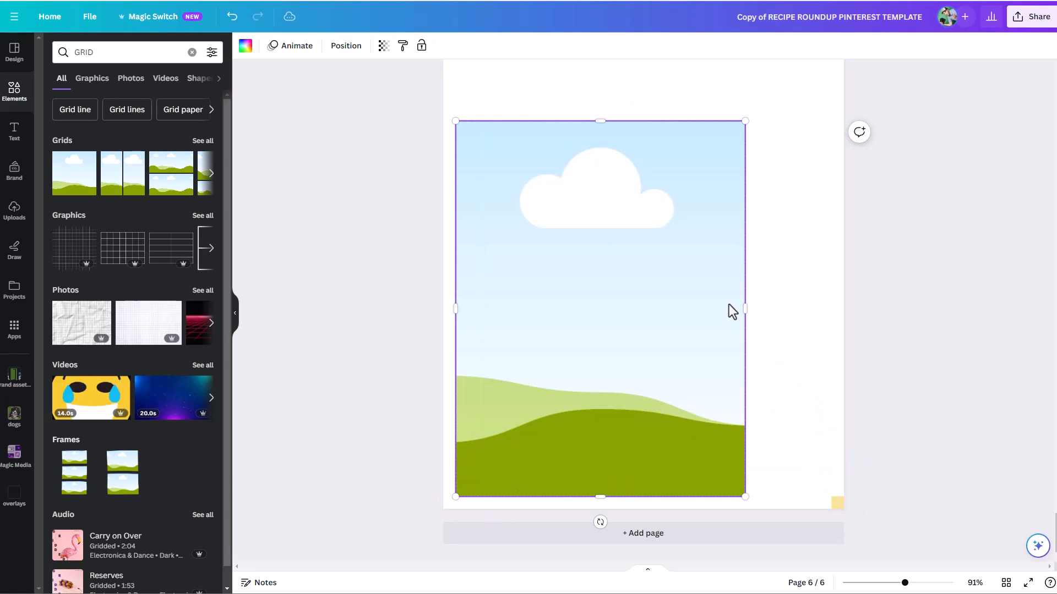
{"action": "left_click_drag", "start_coordinate": [746, 309], "coordinate": [830, 322]}
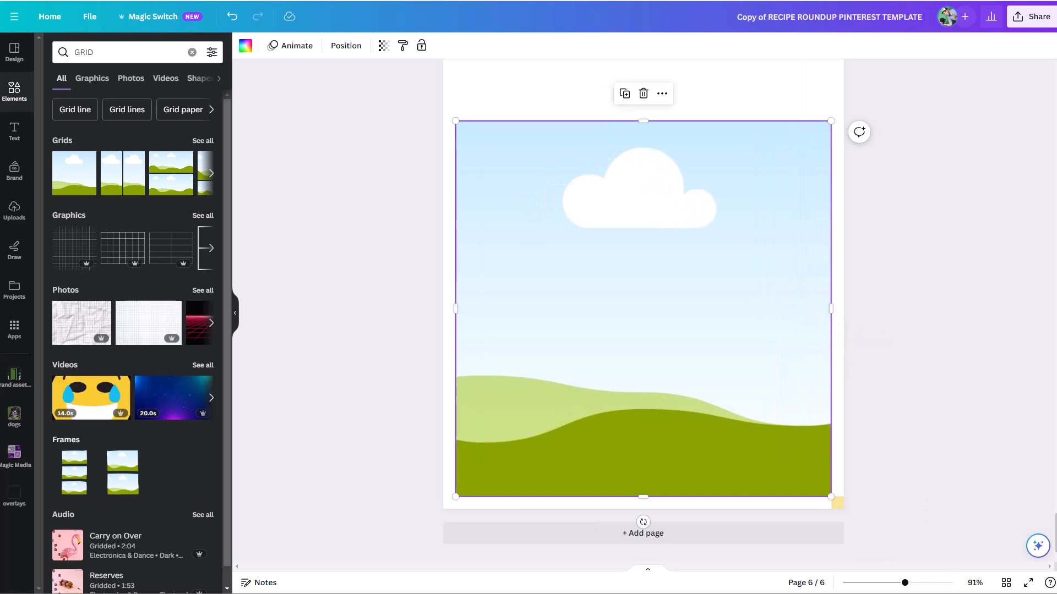
Move the spacer square onto the upper edge of the photo grid, near its middle.
{"action": "left_click", "coordinate": [837, 502]}
{"action": "left_click_drag", "start_coordinate": [838, 503], "coordinate": [638, 114]}
{"action": "scroll", "coordinate": [981, 545], "scroll_direction": "up", "scroll_amount": 3}
{"action": "left_click_drag", "start_coordinate": [904, 583], "coordinate": [889, 583]}
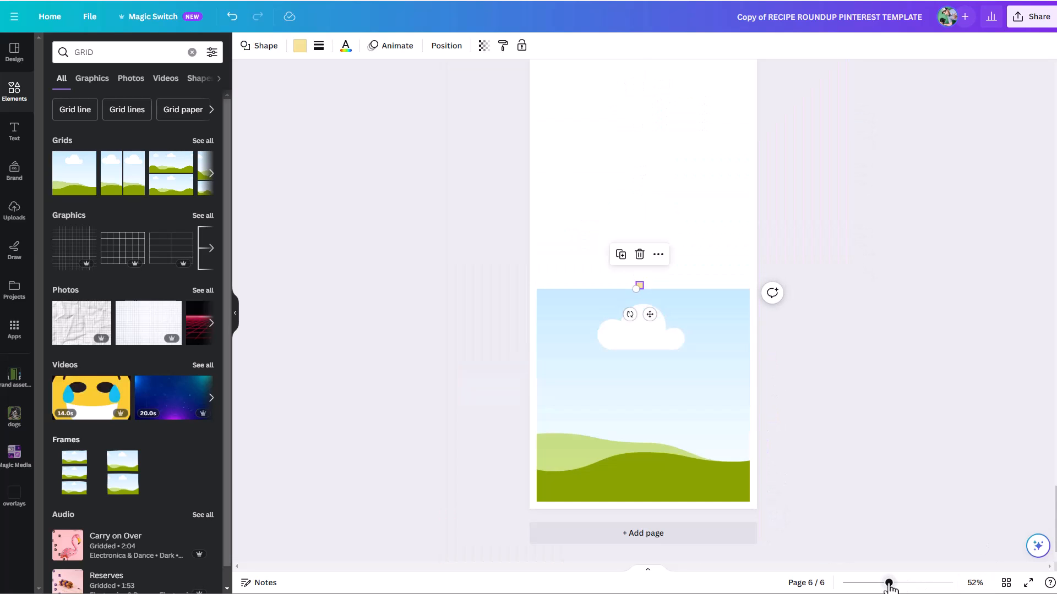
Duplicate the photo grid and place the copy directly above the spacer square, aligned with the original.
{"action": "left_click", "coordinate": [659, 406]}
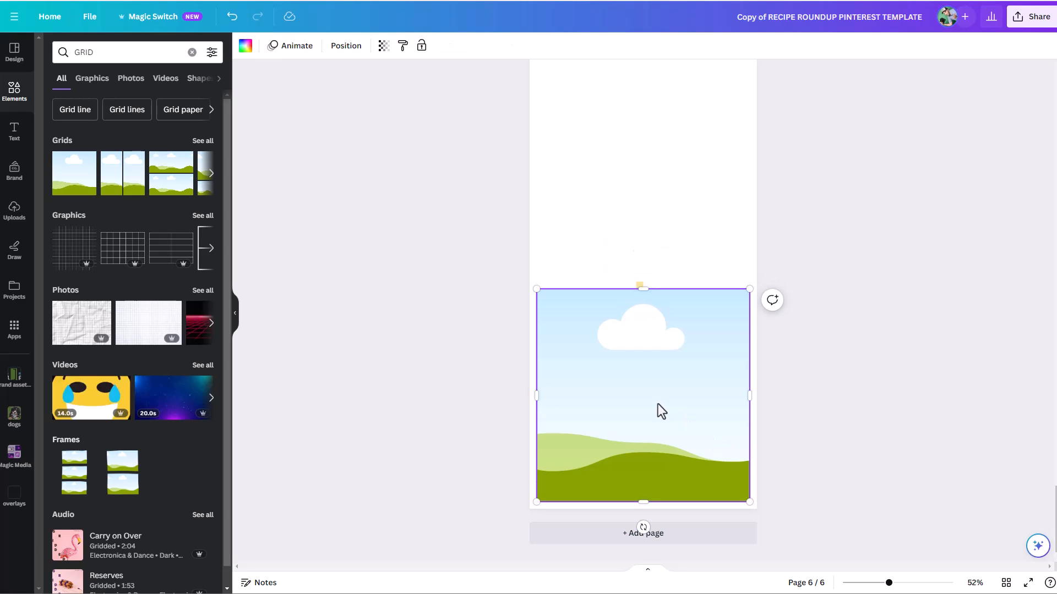
{"action": "mouse_move", "coordinate": [658, 404]}
{"action": "left_mouse_down"}
{"action": "mouse_move", "coordinate": [661, 170]}
{"action": "mouse_move", "coordinate": [665, 191]}
{"action": "left_mouse_up"}
{"action": "left_click", "coordinate": [879, 384]}
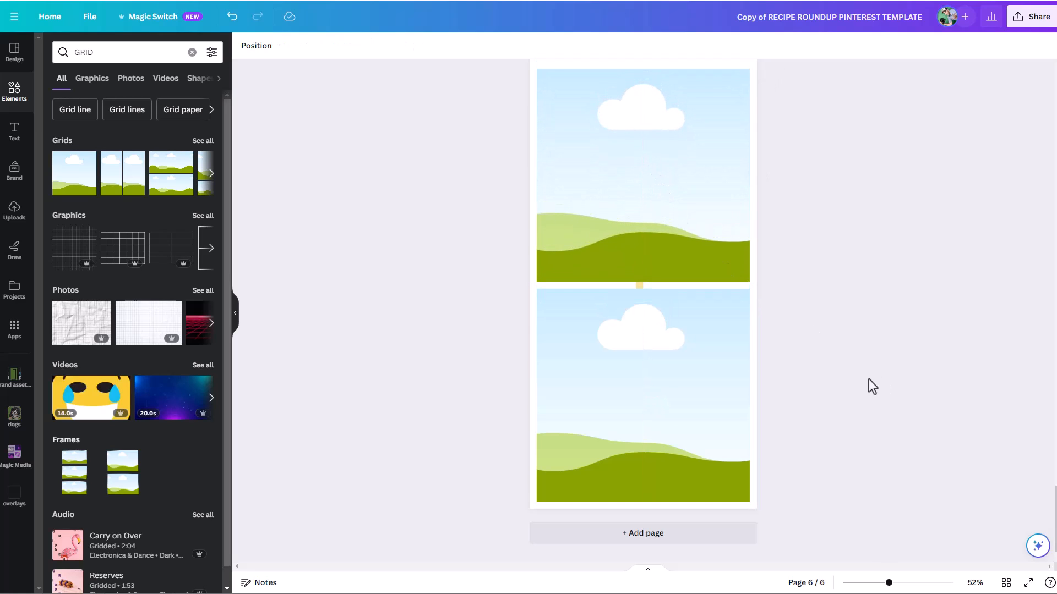
Move the spacer square onto the upper edge of the upper photo grid on page 6, near its middle.
{"action": "left_click", "coordinate": [638, 285]}
{"action": "left_click_drag", "start_coordinate": [653, 315], "coordinate": [646, 91]}
{"action": "scroll", "coordinate": [882, 267], "scroll_direction": "up", "scroll_amount": 1}
{"action": "scroll", "coordinate": [879, 267], "scroll_direction": "up", "scroll_amount": 2}
{"action": "left_click_drag", "start_coordinate": [643, 314], "coordinate": [651, 313]}
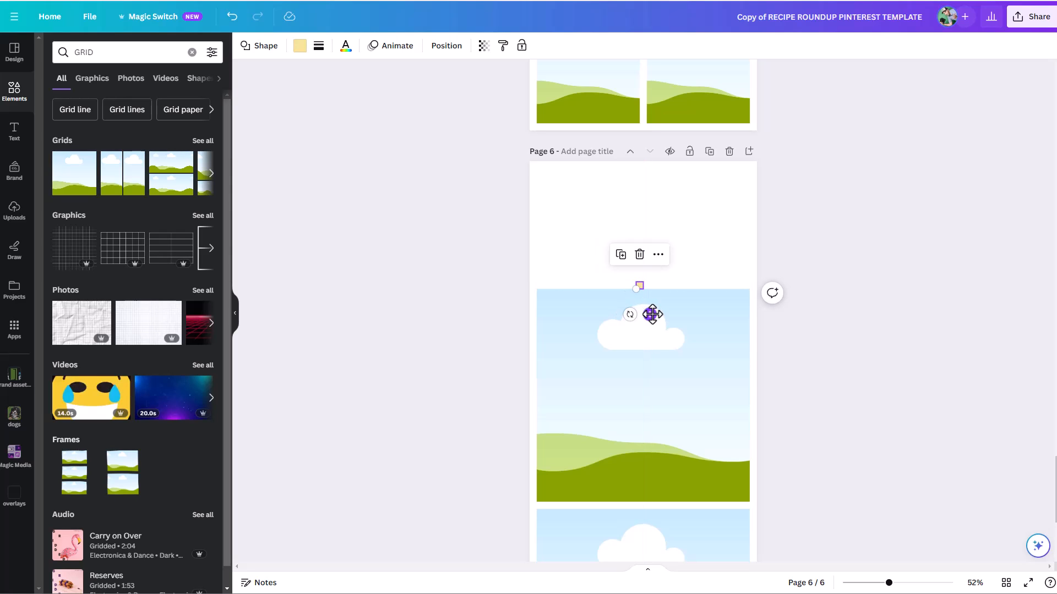
Add a blue rectangle directly above the spacer square and stretch it to the width of the photo grids.
{"action": "key", "text": "r"}
{"action": "left_click_drag", "start_coordinate": [642, 444], "coordinate": [537, 257]}
{"action": "left_click_drag", "start_coordinate": [674, 248], "coordinate": [747, 269]}
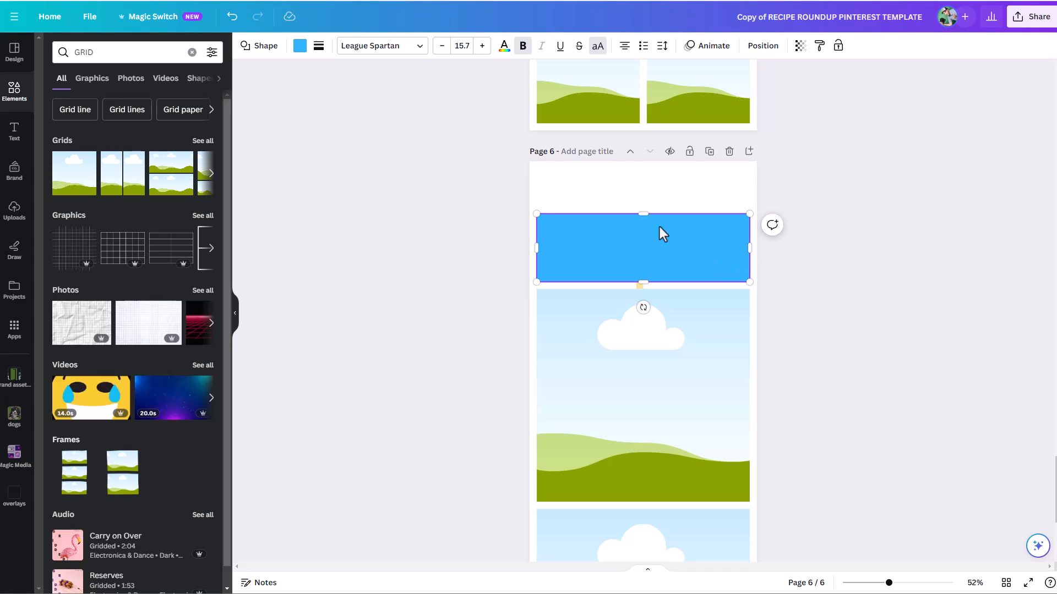
Move the spacer square to the upper edge of page 6 and extend the blue rectangle's upper edge to meet it.
{"action": "left_click_drag", "start_coordinate": [644, 214], "coordinate": [650, 165]}
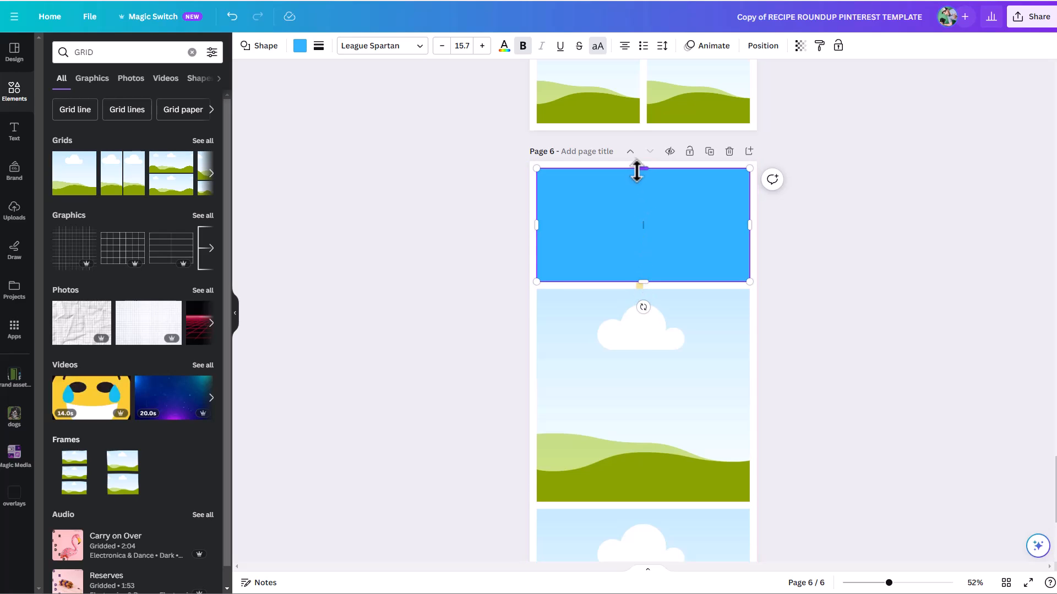
{"action": "left_click_drag", "start_coordinate": [643, 168], "coordinate": [644, 222]}
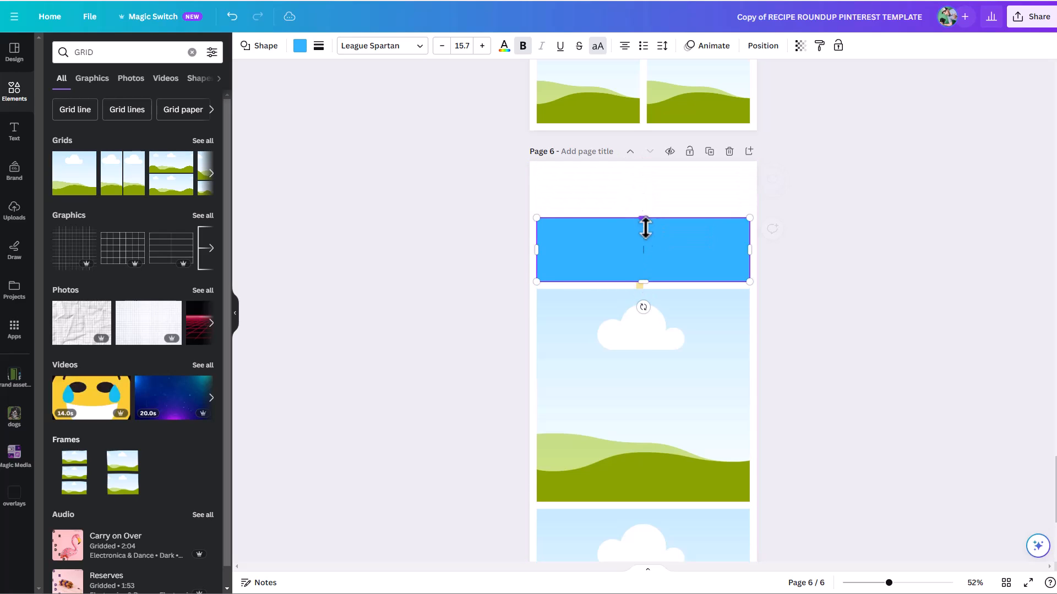
{"action": "left_click", "coordinate": [640, 287]}
{"action": "left_click_drag", "start_coordinate": [644, 309], "coordinate": [645, 167]}
{"action": "left_click", "coordinate": [645, 232]}
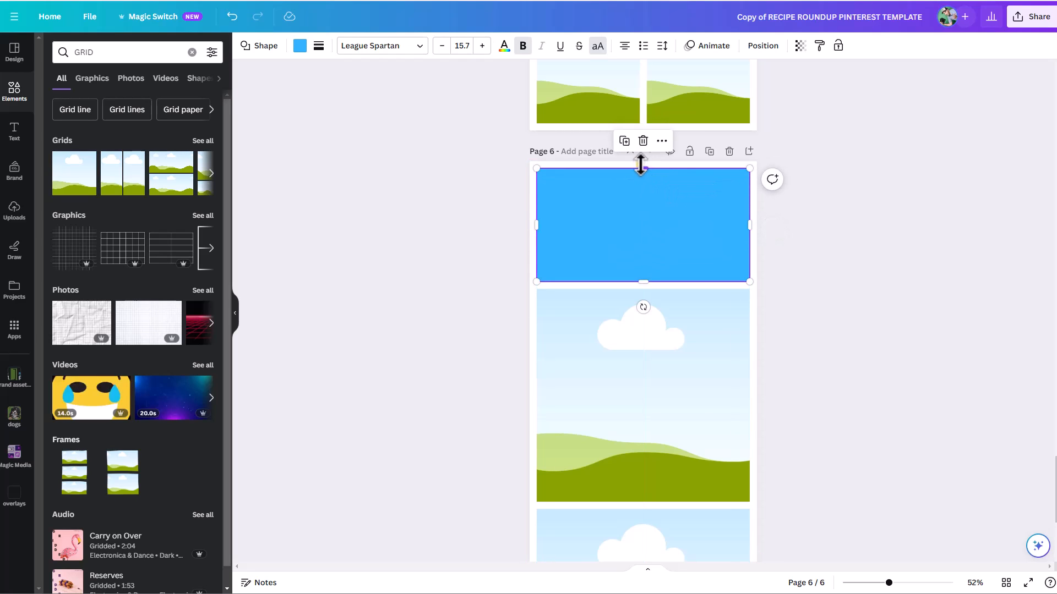
Delete the spacer square from the upper edge of page 6.
{"action": "left_click", "coordinate": [473, 203]}
{"action": "left_click", "coordinate": [640, 165]}
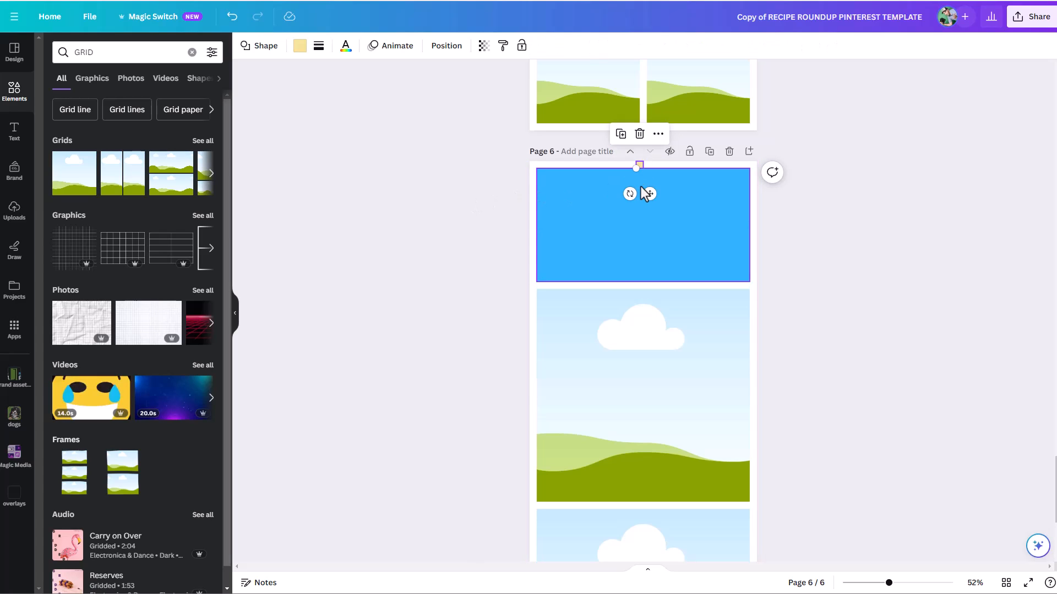
{"action": "key", "text": "Delete"}
{"action": "scroll", "coordinate": [831, 334], "scroll_direction": "down", "scroll_amount": 5}
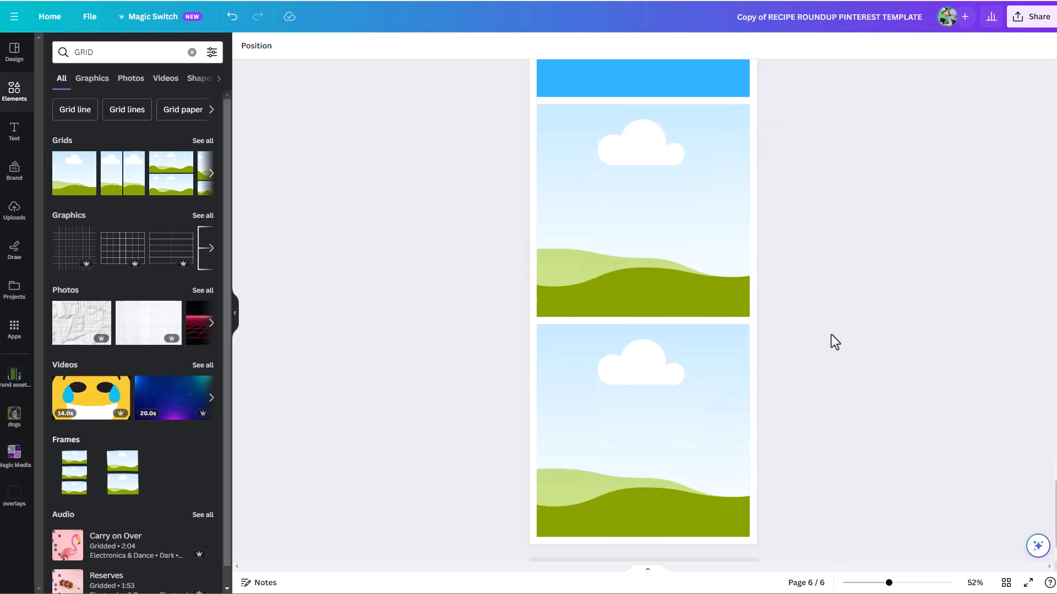
{"action": "scroll", "coordinate": [831, 336], "scroll_direction": "up", "scroll_amount": 4}
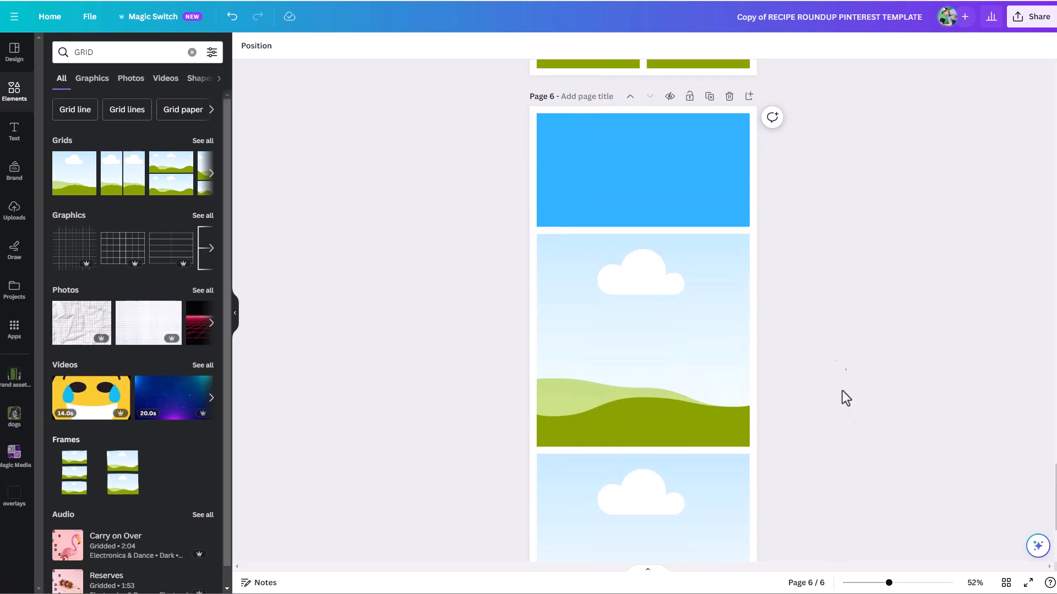
Review the custom column, row, gap and margin options for adding guides, cancel them, and hide the rulers and guides.
{"action": "left_click", "coordinate": [873, 582]}
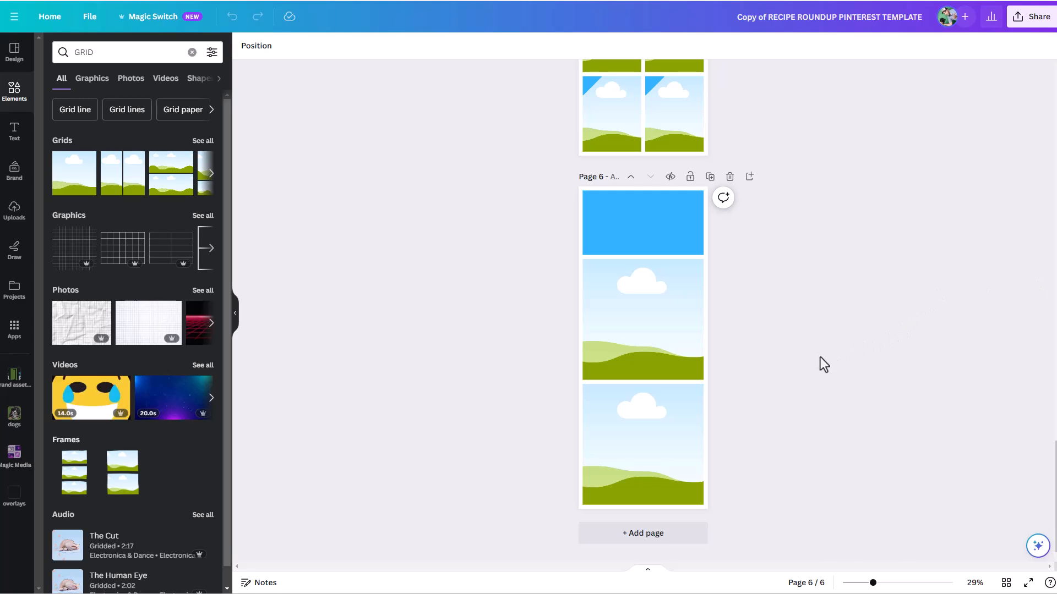
{"action": "scroll", "coordinate": [771, 358], "scroll_direction": "up", "scroll_amount": 6}
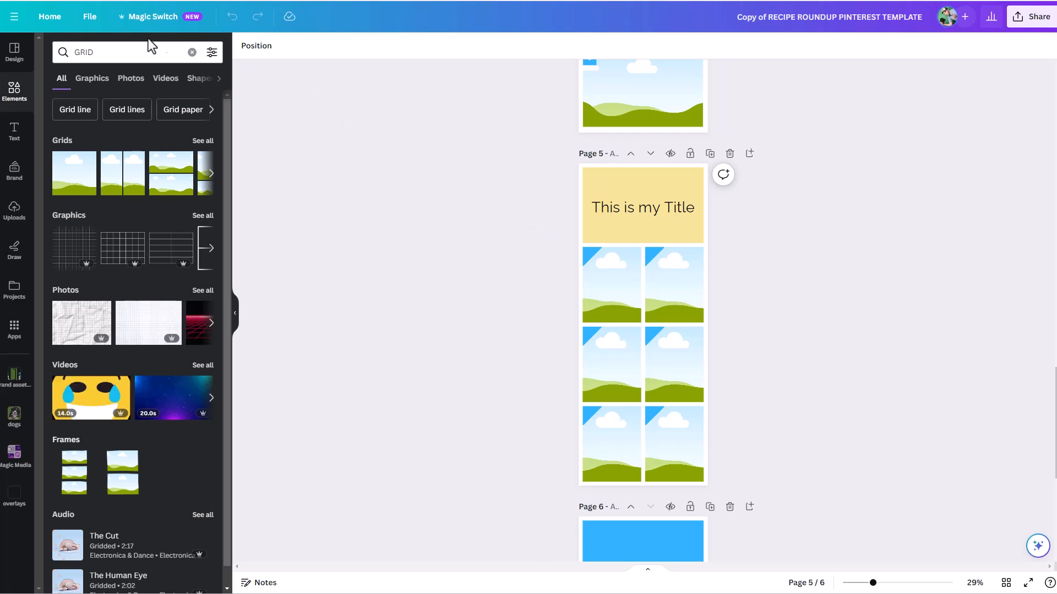
{"action": "left_click", "coordinate": [89, 17]}
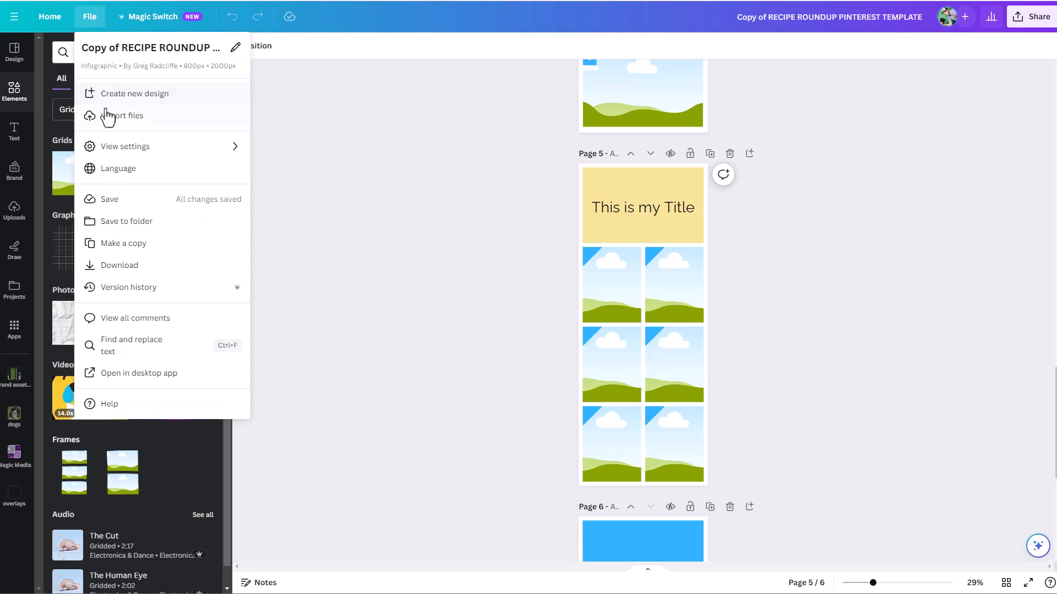
{"action": "mouse_move", "coordinate": [134, 154]}
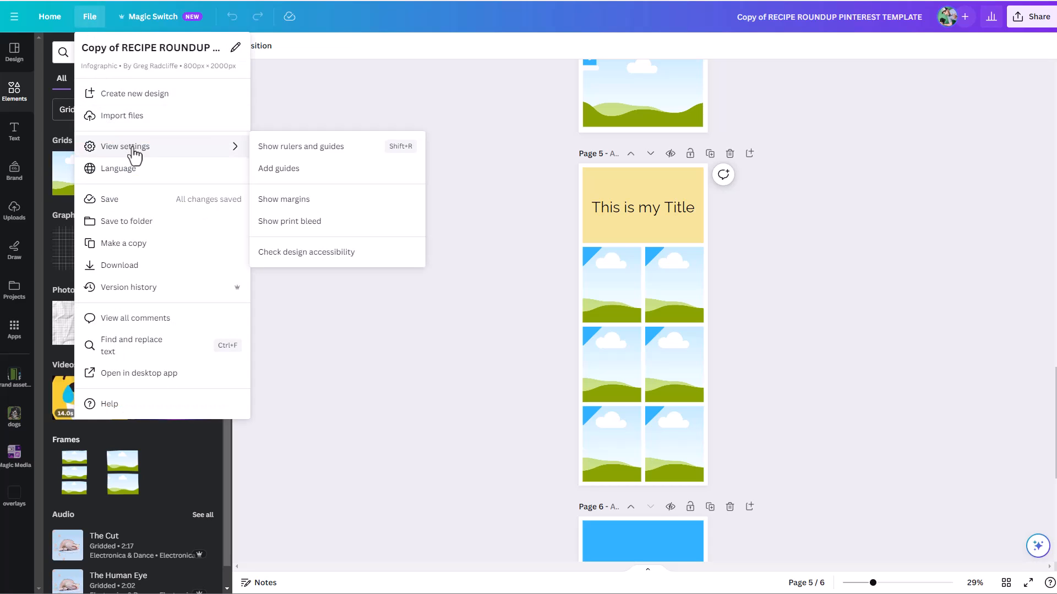
{"action": "left_click", "coordinate": [282, 170]}
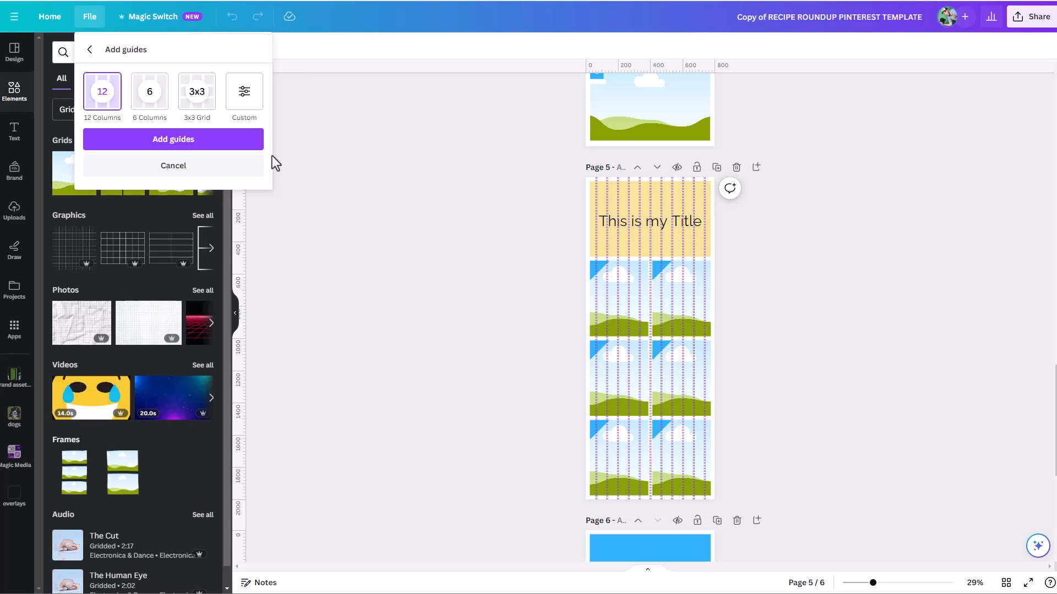
{"action": "left_click", "coordinate": [234, 103]}
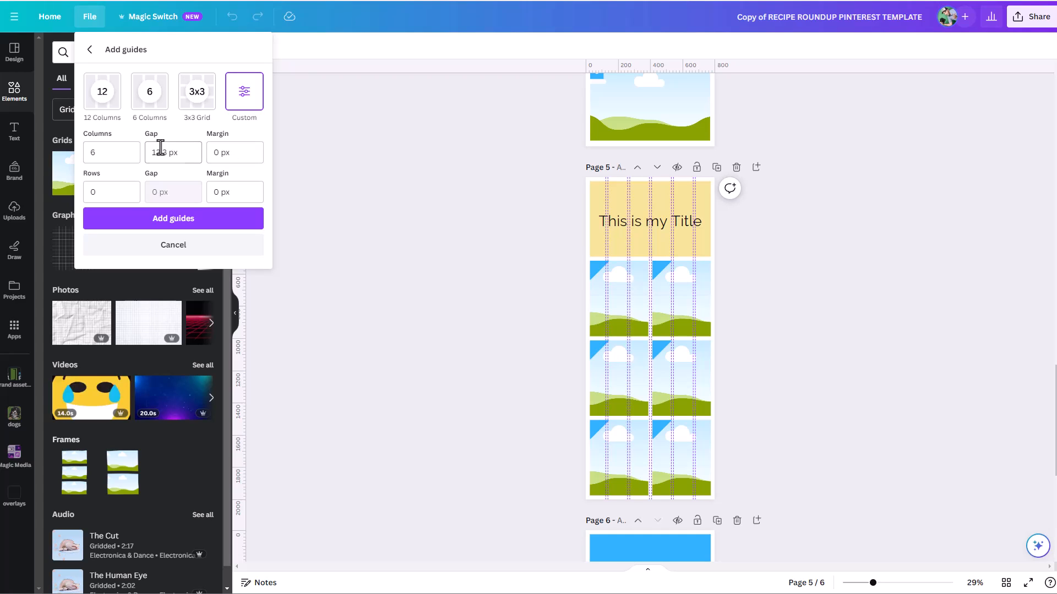
{"action": "left_click", "coordinate": [225, 251]}
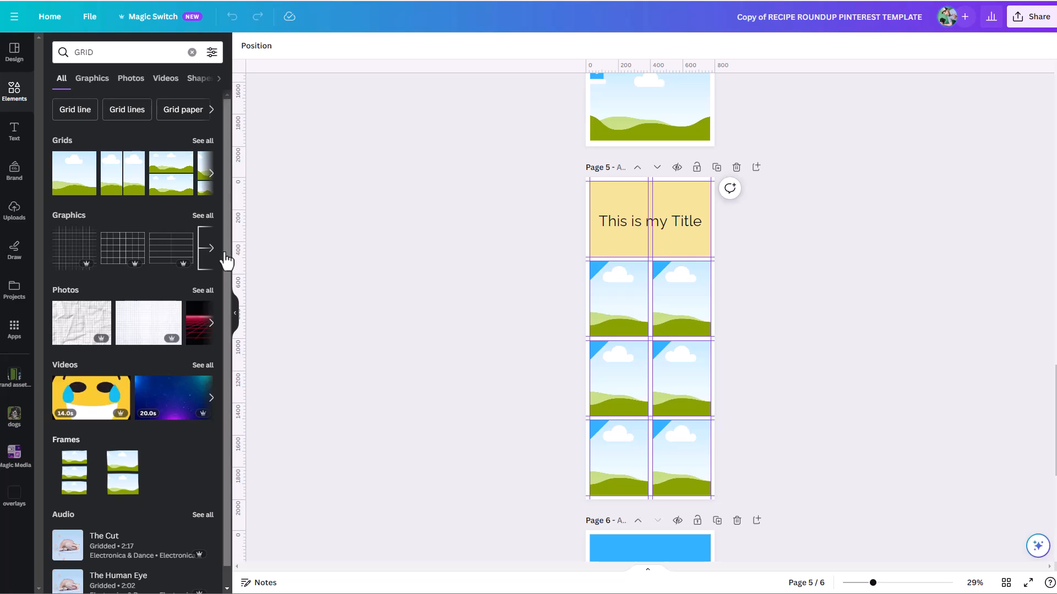
{"action": "key", "text": "shift+r"}
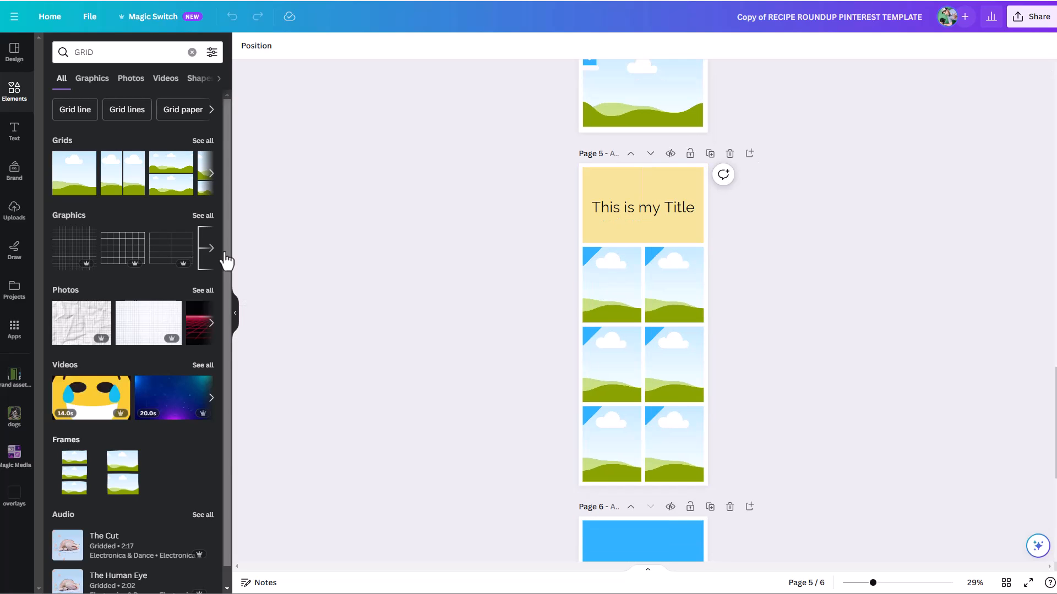
Show the position and size settings of the lower photo grid on page 6.
{"action": "scroll", "coordinate": [273, 286], "scroll_direction": "down", "scroll_amount": 6}
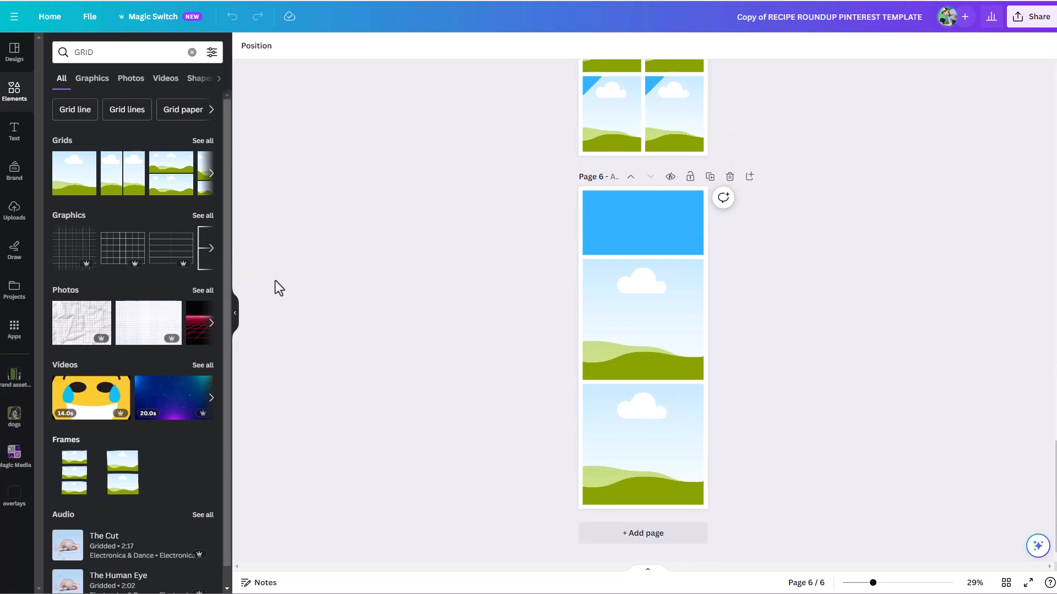
{"action": "left_click", "coordinate": [624, 420]}
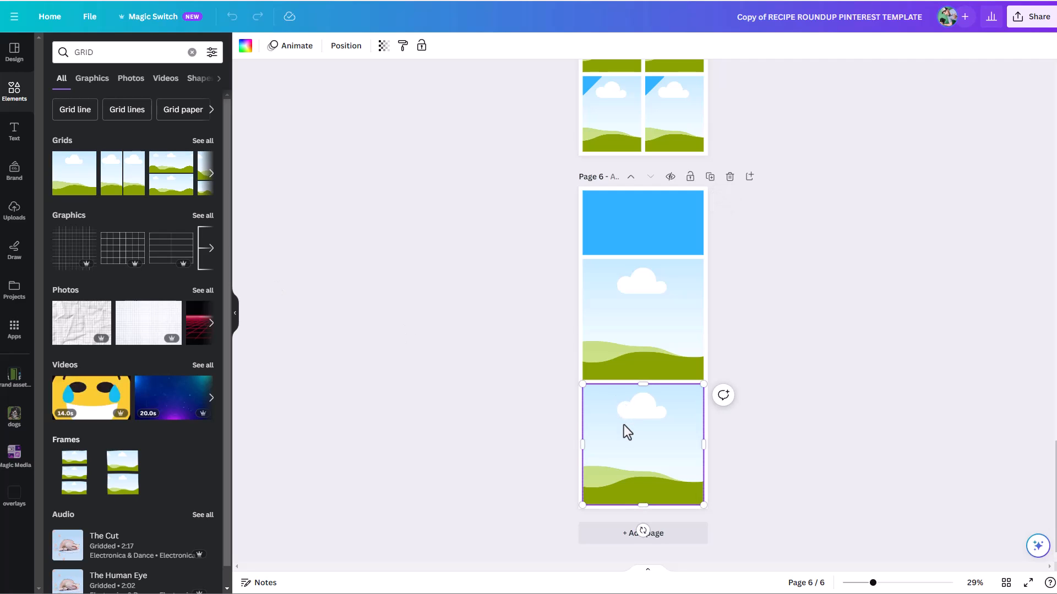
{"action": "left_click", "coordinate": [346, 48]}
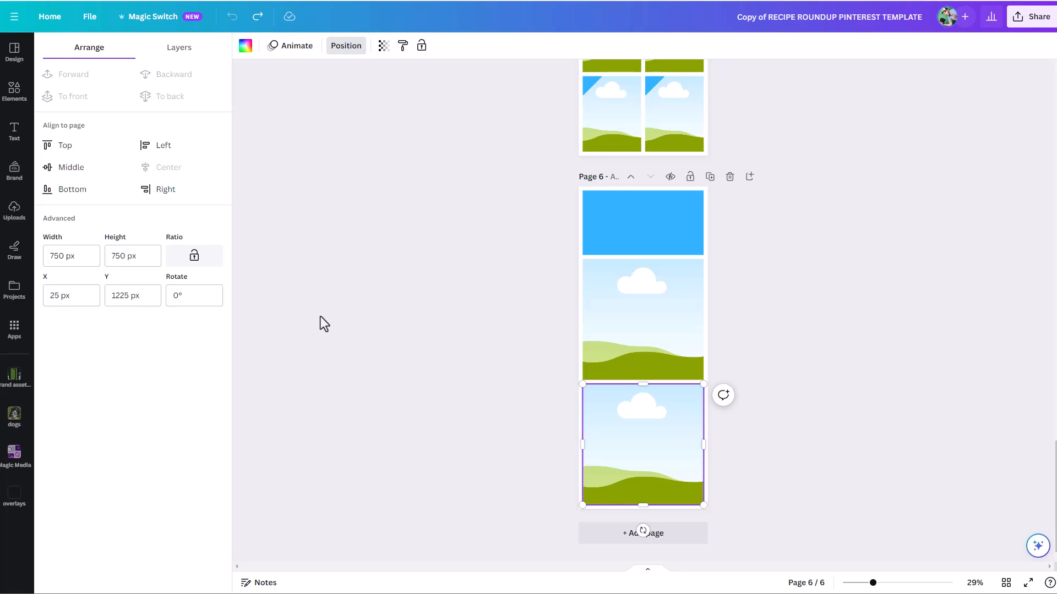
Add a new square to page 6 and set its width and height to 40 px.
{"action": "key", "text": "r"}
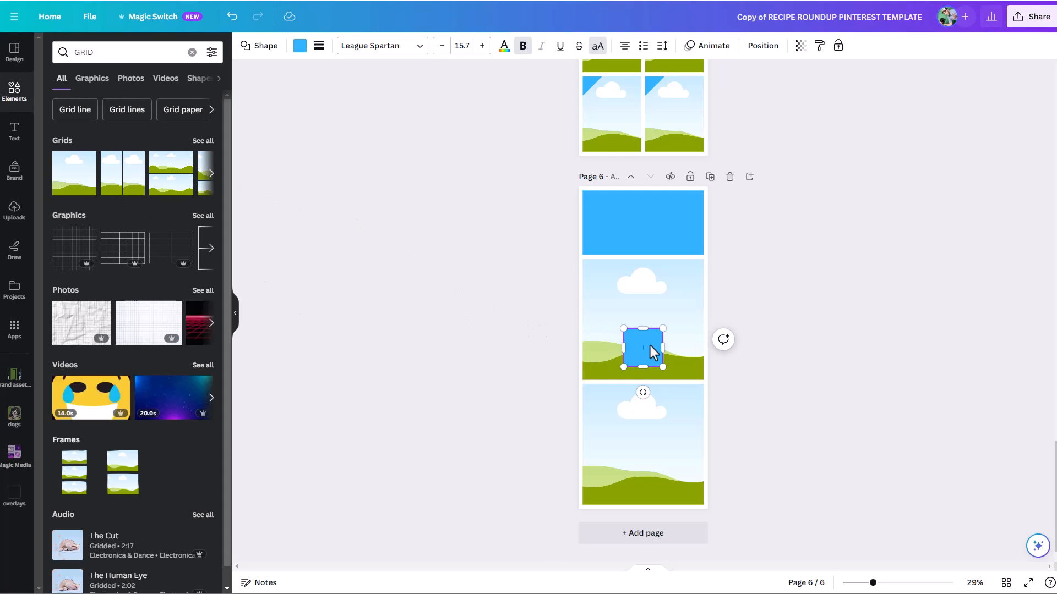
{"action": "left_click", "coordinate": [759, 48]}
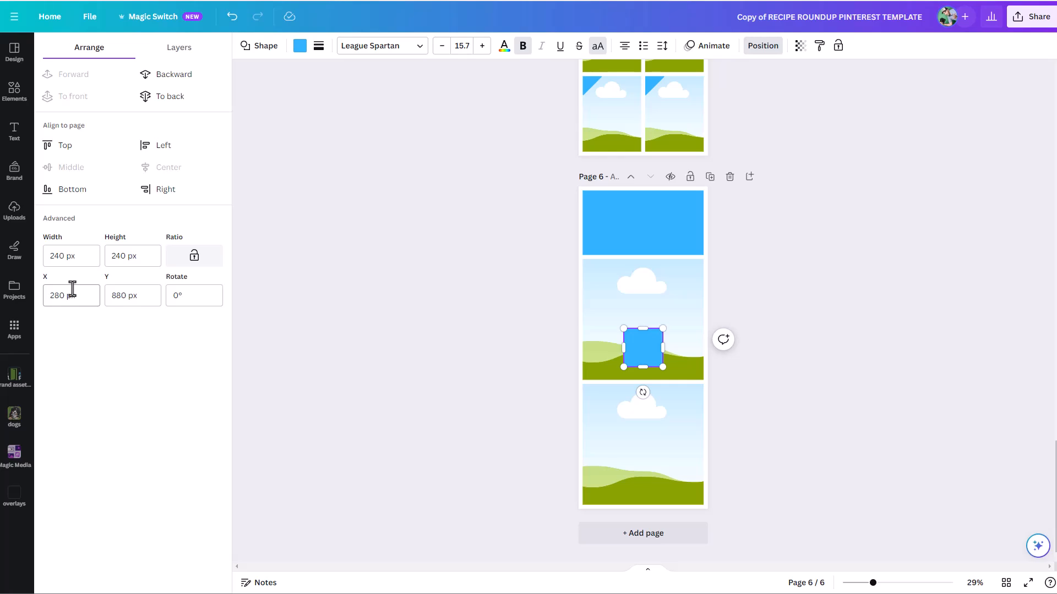
{"action": "left_click", "coordinate": [84, 256]}
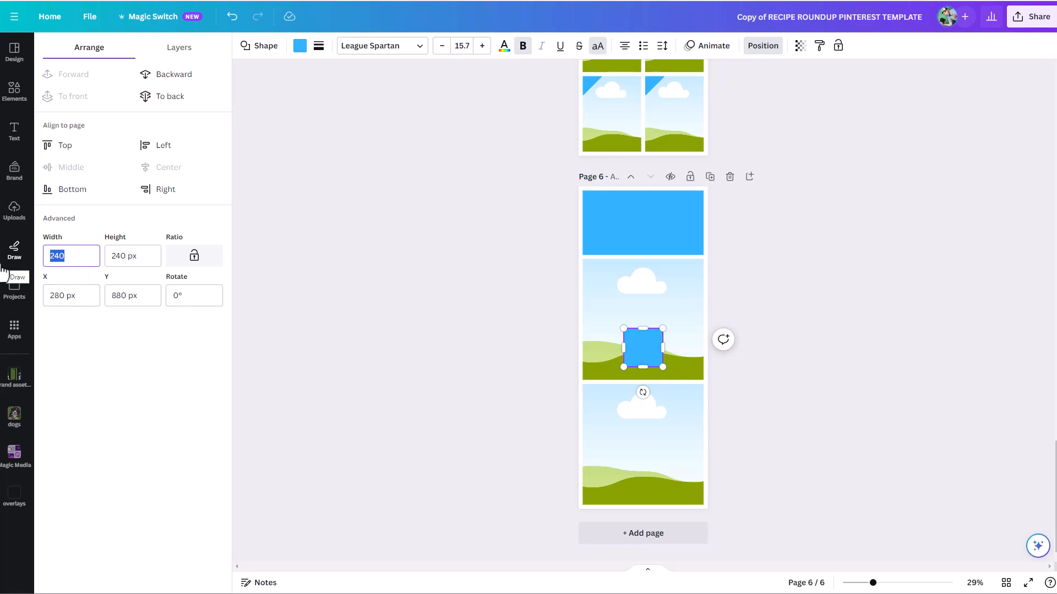
{"action": "type", "text": "40"}
{"action": "left_click", "coordinate": [134, 256]}
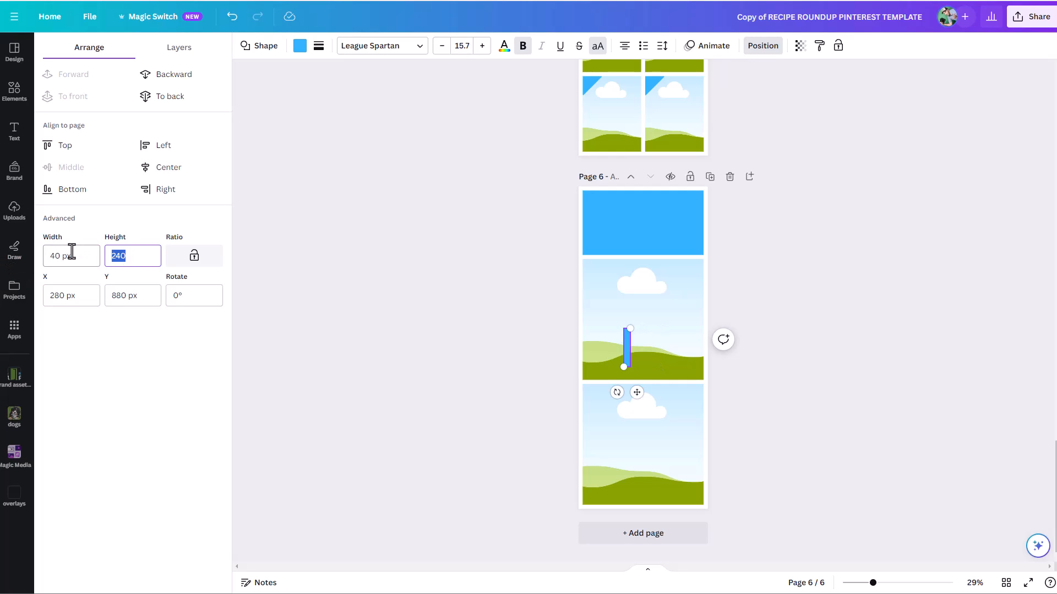
{"action": "type", "text": "40"}
{"action": "key", "text": "Return"}
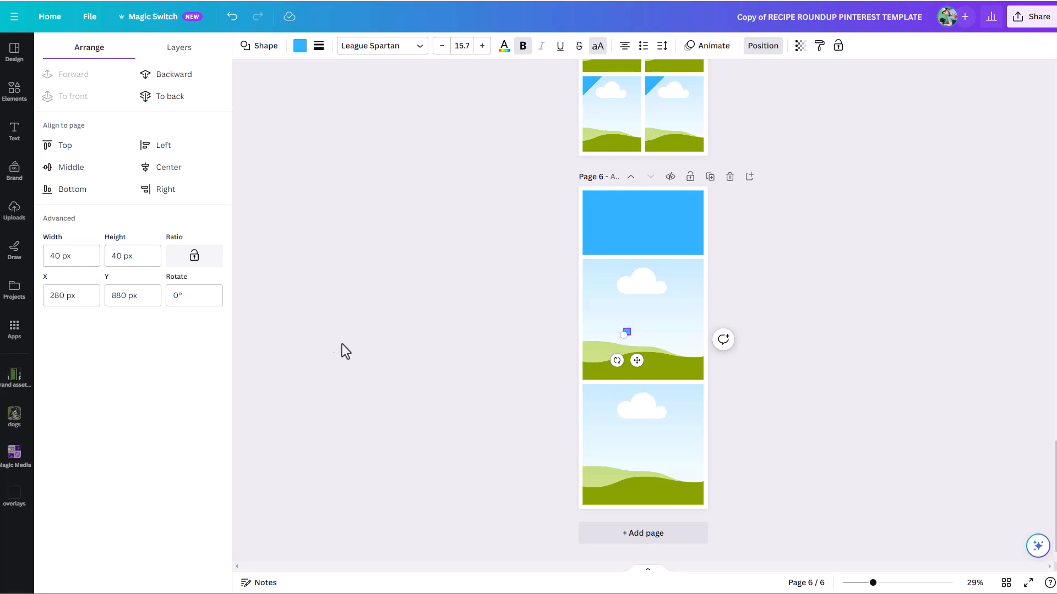
Place the 40 px square against the page's left edge and resize the upper photo grid's left edge to meet it.
{"action": "left_click", "coordinate": [889, 582]}
{"action": "scroll", "coordinate": [838, 484], "scroll_direction": "down", "scroll_amount": 3}
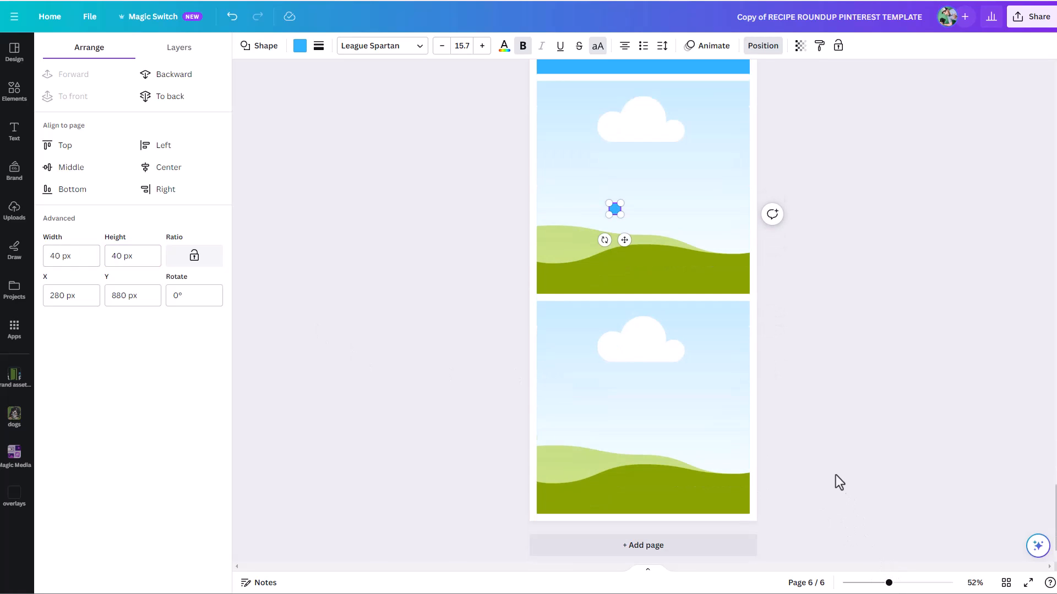
{"action": "left_click_drag", "start_coordinate": [626, 229], "coordinate": [546, 220]}
{"action": "left_click", "coordinate": [547, 231]}
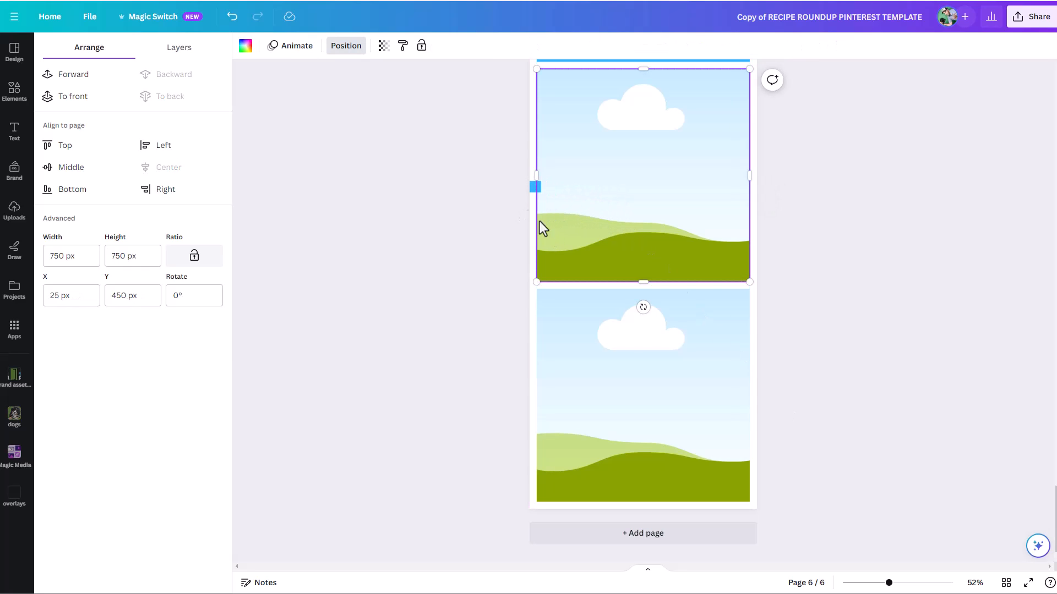
{"action": "left_click_drag", "start_coordinate": [537, 177], "coordinate": [750, 177]}
With the 40 px square at the page's right edge, resize the upper photo grid's right edge to meet it, making the grid 720 px wide.
{"action": "left_click", "coordinate": [738, 215]}
{"action": "left_click", "coordinate": [735, 185]}
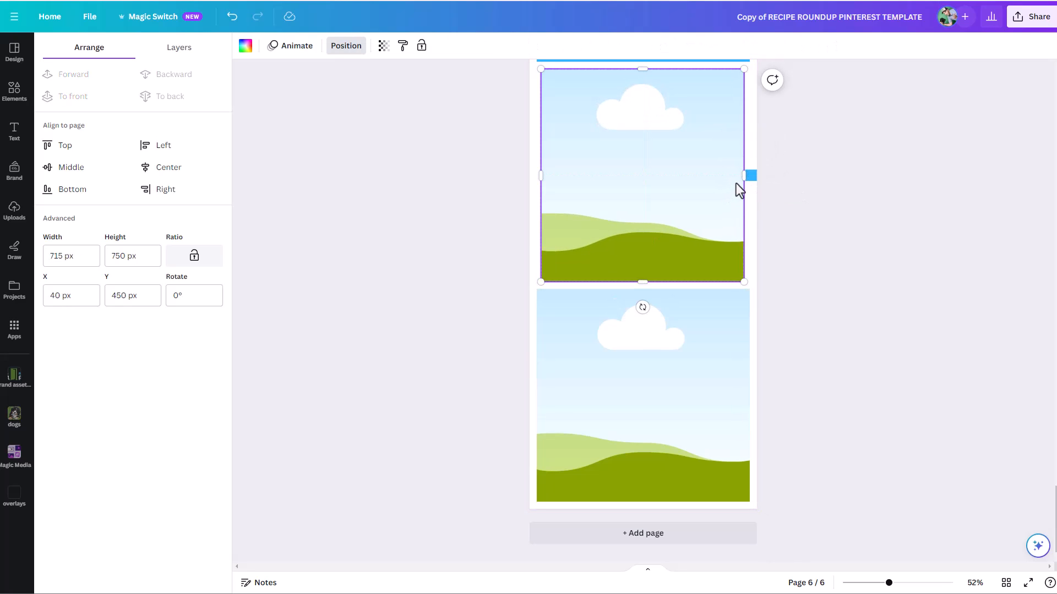
{"action": "left_click", "coordinate": [931, 582]}
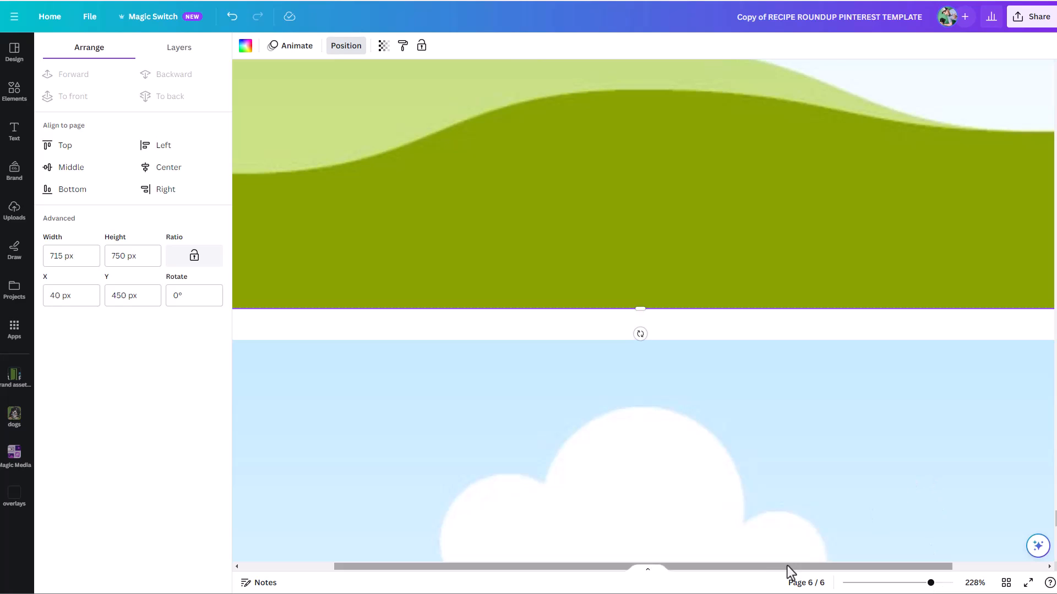
{"action": "left_click_drag", "start_coordinate": [760, 565], "coordinate": [931, 567]}
{"action": "scroll", "coordinate": [1024, 325], "scroll_direction": "up", "scroll_amount": 5}
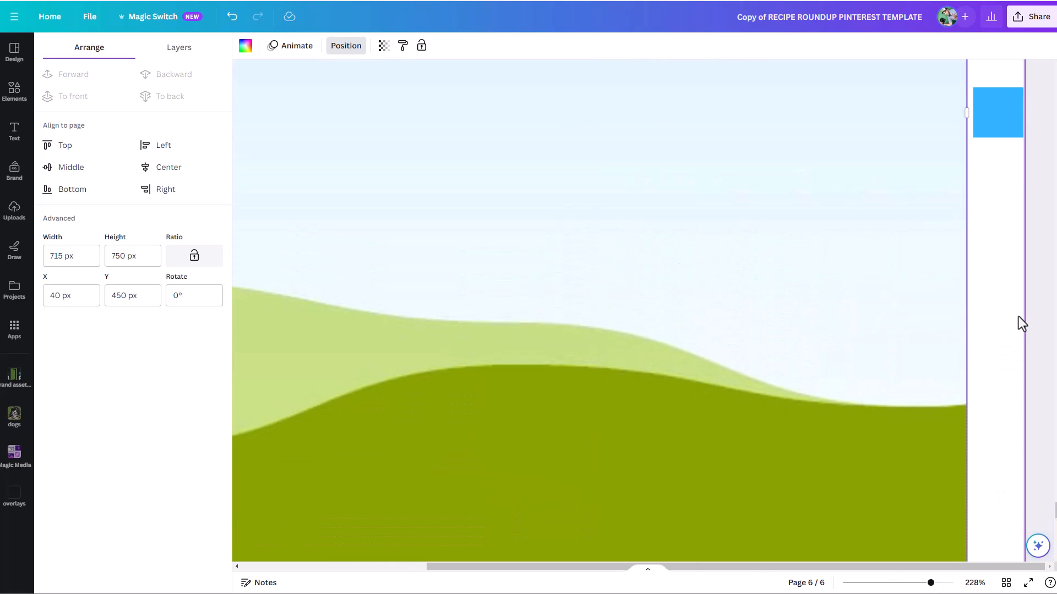
{"action": "scroll", "coordinate": [1019, 318], "scroll_direction": "up", "scroll_amount": 2}
{"action": "left_click_drag", "start_coordinate": [963, 222], "coordinate": [973, 223]}
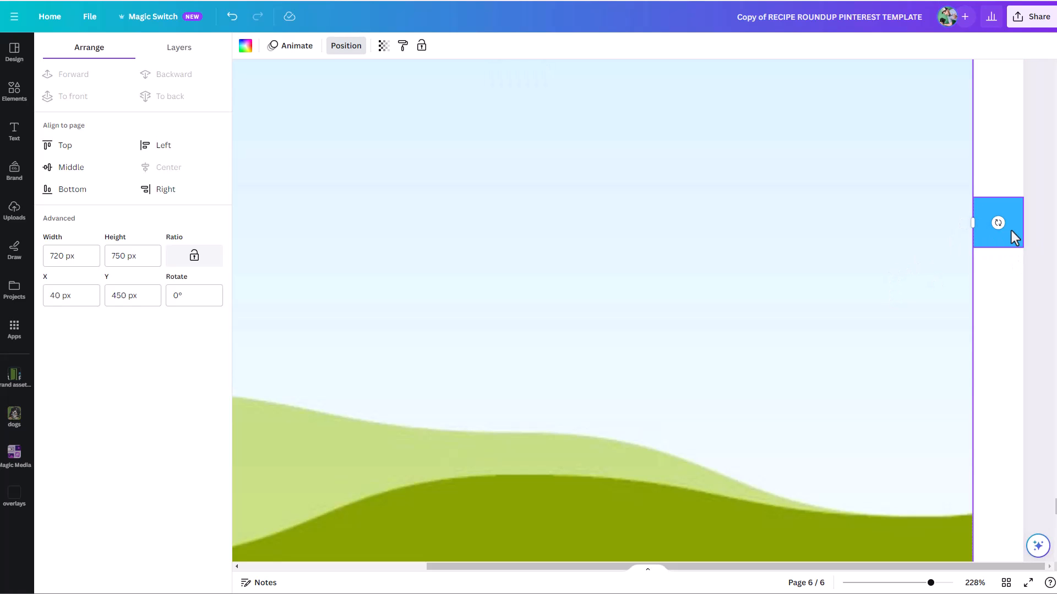
{"action": "left_click_drag", "start_coordinate": [844, 564], "coordinate": [530, 571]}
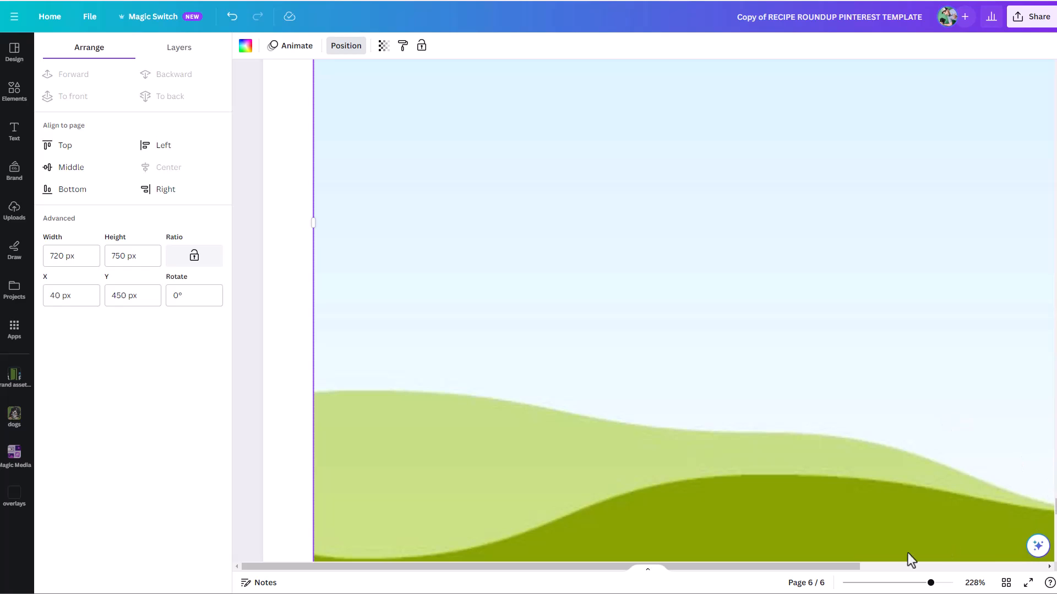
Add a blank page after page 6 and fit it in the view.
{"action": "left_click", "coordinate": [891, 585]}
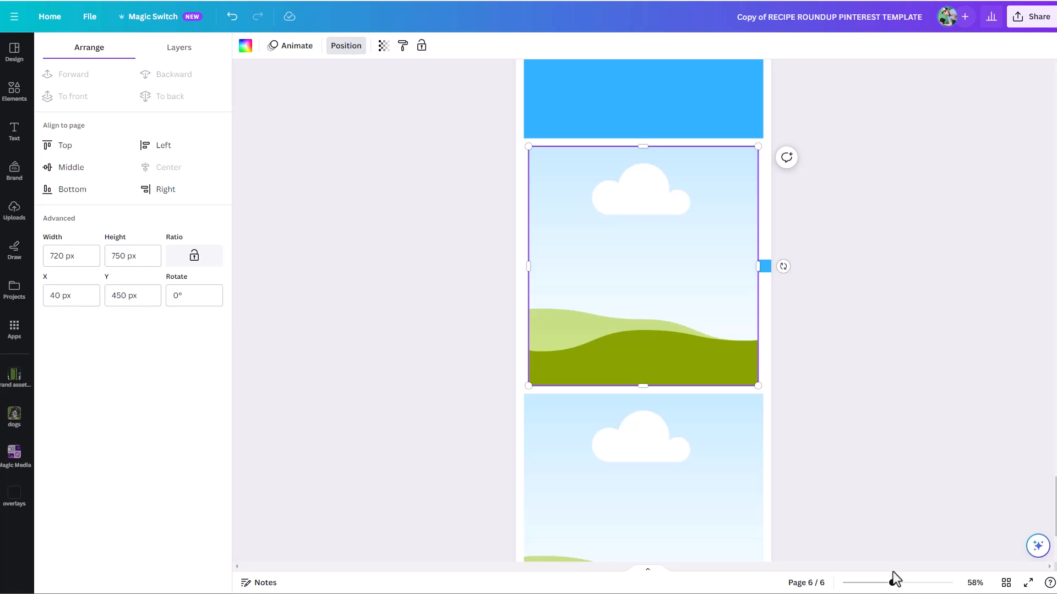
{"action": "scroll", "coordinate": [892, 571], "scroll_direction": "down", "scroll_amount": 3}
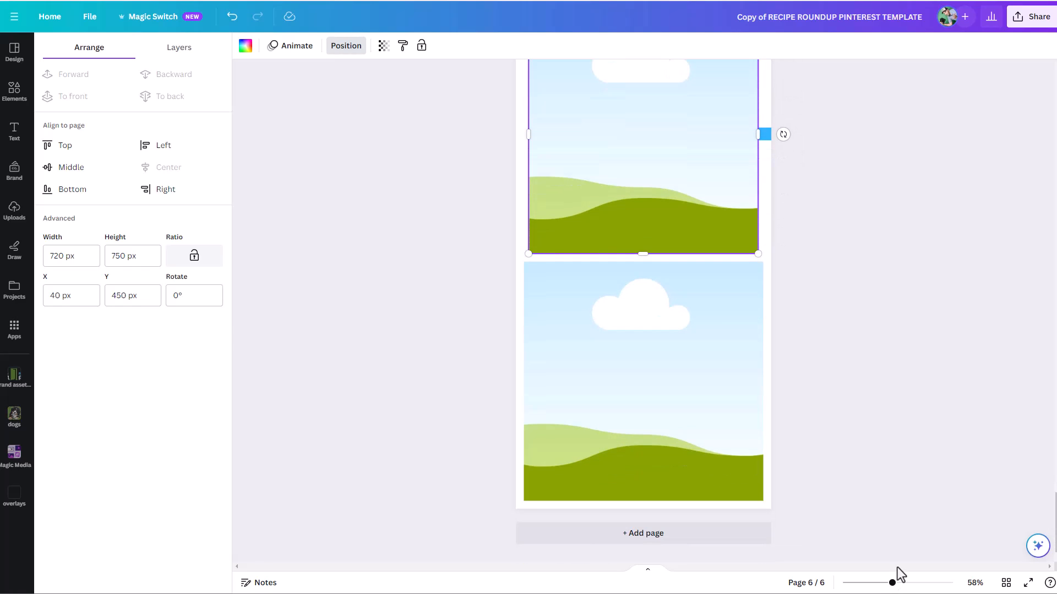
{"action": "left_click", "coordinate": [682, 540]}
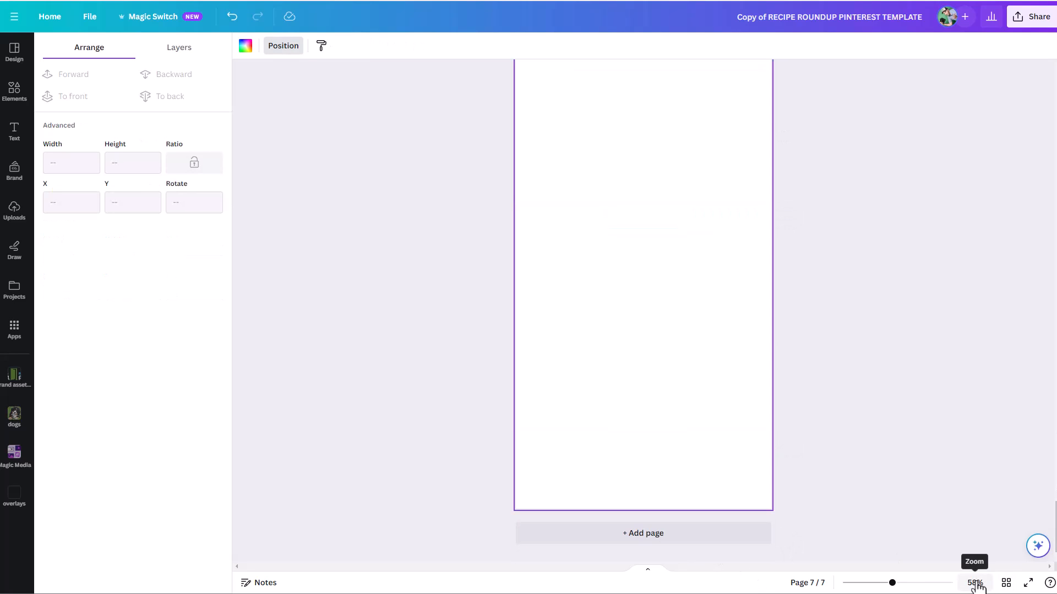
{"action": "left_click", "coordinate": [976, 584]}
{"action": "left_click", "coordinate": [966, 531]}
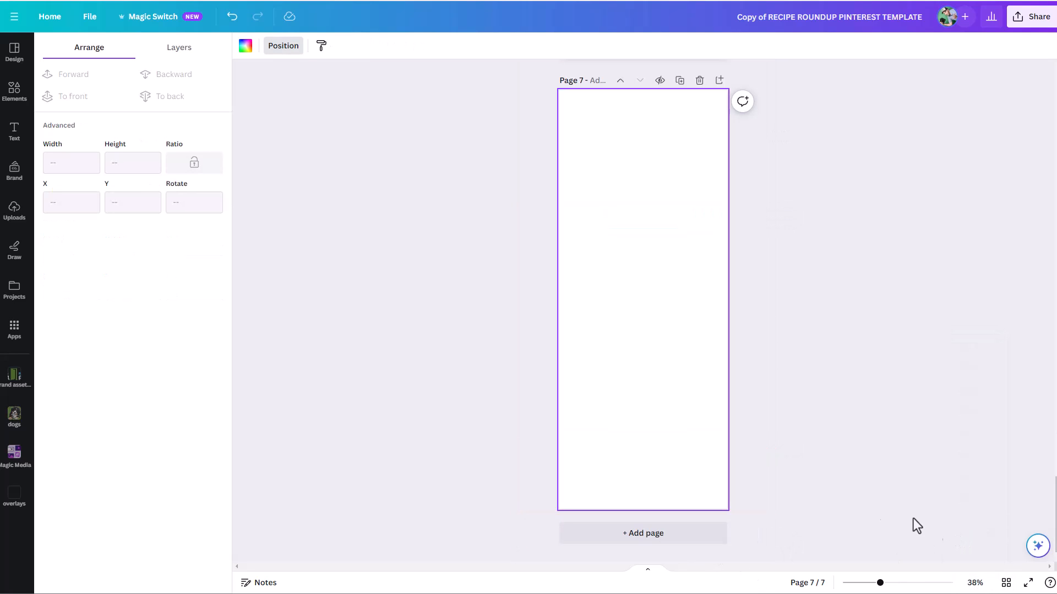
Add a red square to page 7 and lay out four red shapes of different sizes, the lowest about 183 by 142 px.
{"action": "key", "text": "r"}
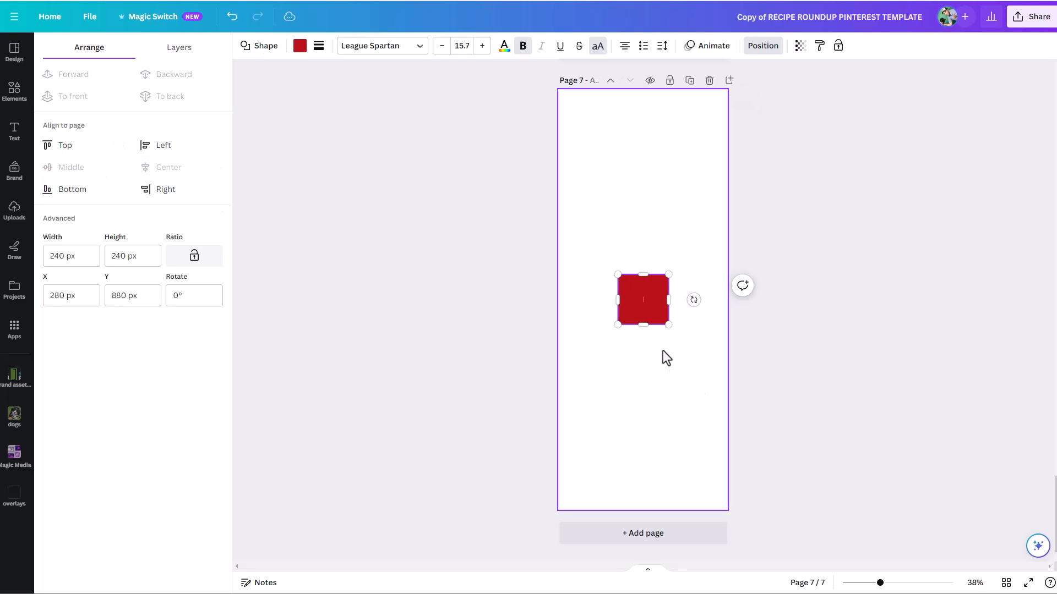
{"action": "mouse_move", "coordinate": [642, 303]}
{"action": "left_mouse_down"}
{"action": "mouse_move", "coordinate": [648, 197]}
{"action": "mouse_move", "coordinate": [623, 303]}
{"action": "left_mouse_up"}
{"action": "left_click_drag", "start_coordinate": [650, 270], "coordinate": [691, 304]}
{"action": "left_click_drag", "start_coordinate": [650, 352], "coordinate": [638, 444]}
{"action": "left_click_drag", "start_coordinate": [674, 391], "coordinate": [638, 428]}
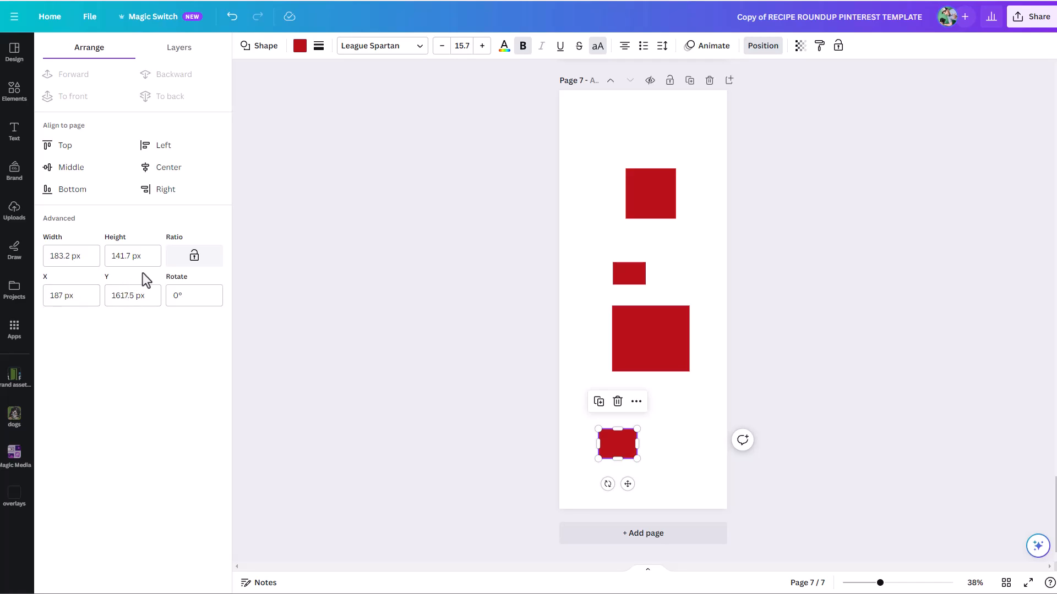
Align the 240 px square to the page's top, left, center and middle in turn, and move it back above the small rectangle.
{"action": "left_click", "coordinate": [645, 201]}
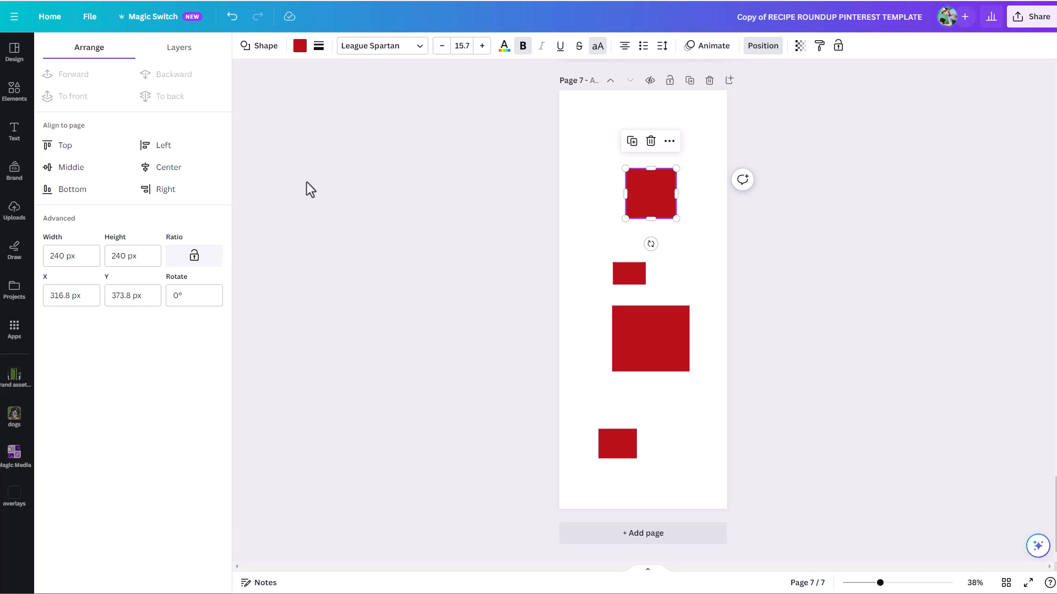
{"action": "left_click", "coordinate": [65, 149]}
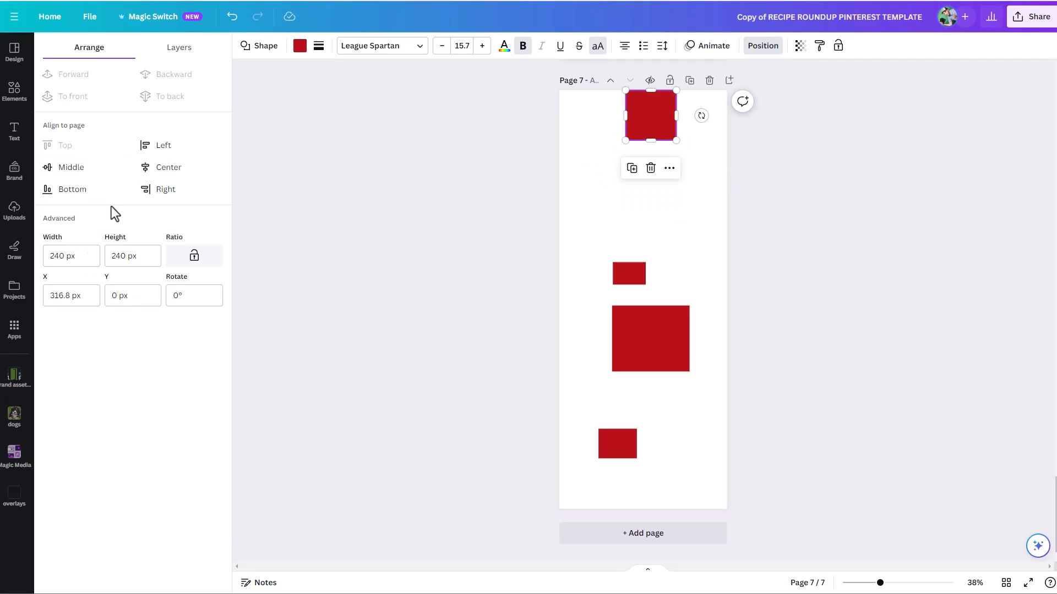
{"action": "left_click", "coordinate": [150, 147]}
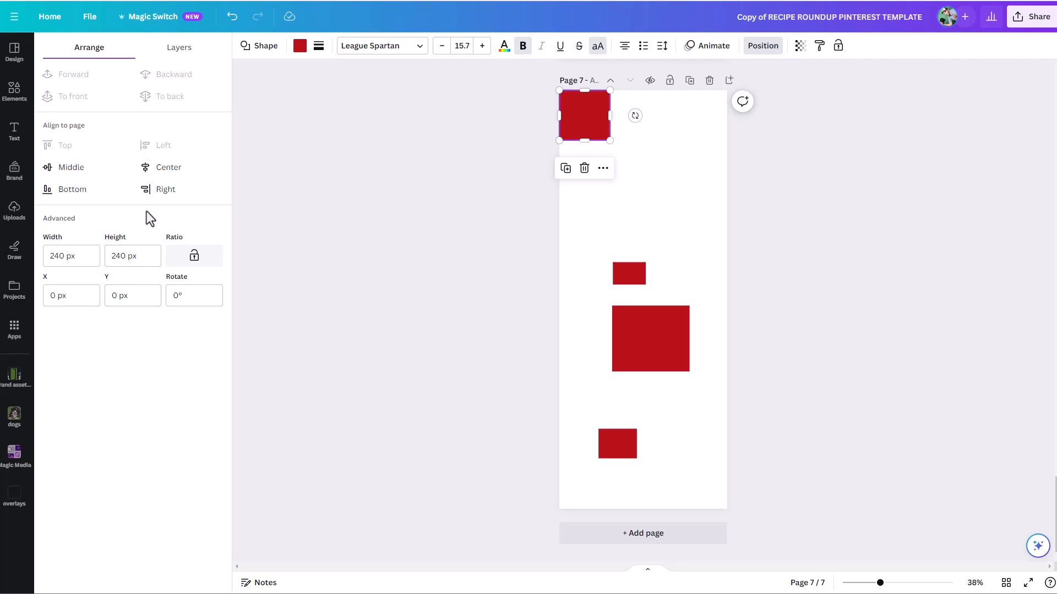
{"action": "left_click", "coordinate": [156, 168]}
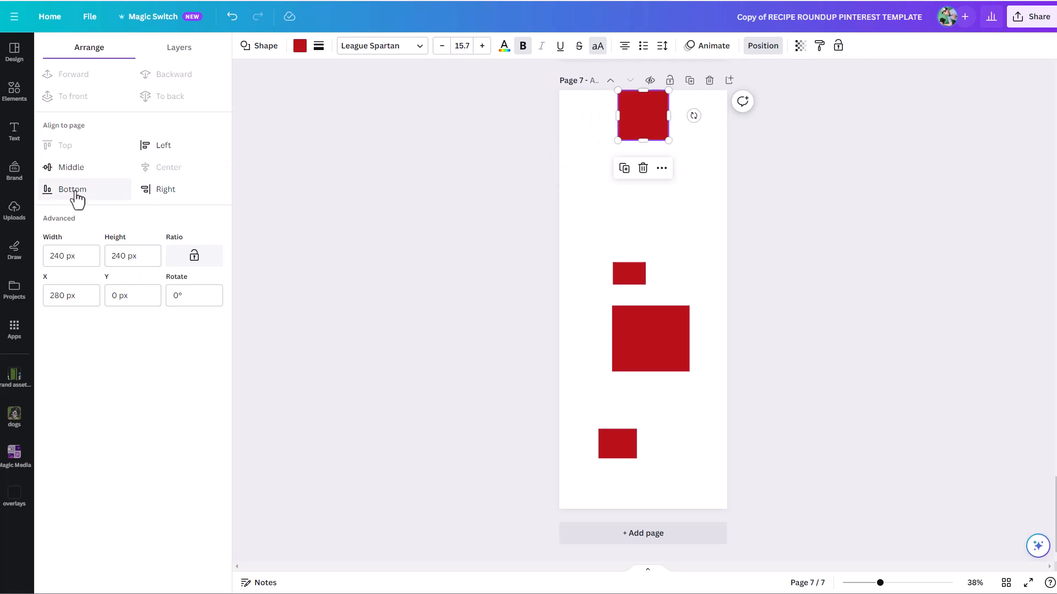
{"action": "left_click", "coordinate": [72, 168]}
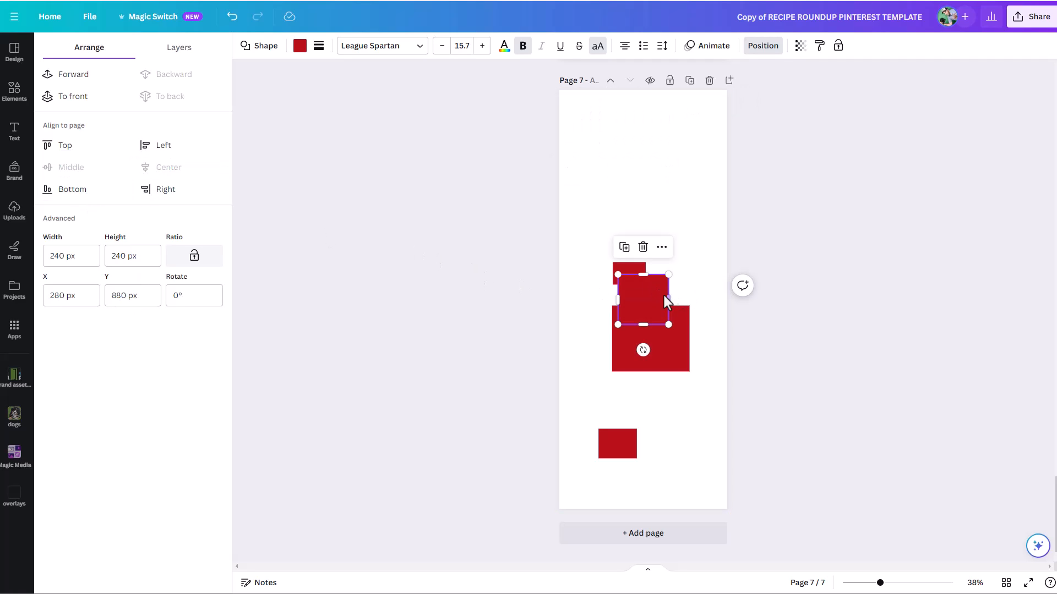
{"action": "left_click_drag", "start_coordinate": [646, 295], "coordinate": [632, 200]}
{"action": "left_click_drag", "start_coordinate": [557, 190], "coordinate": [685, 273]}
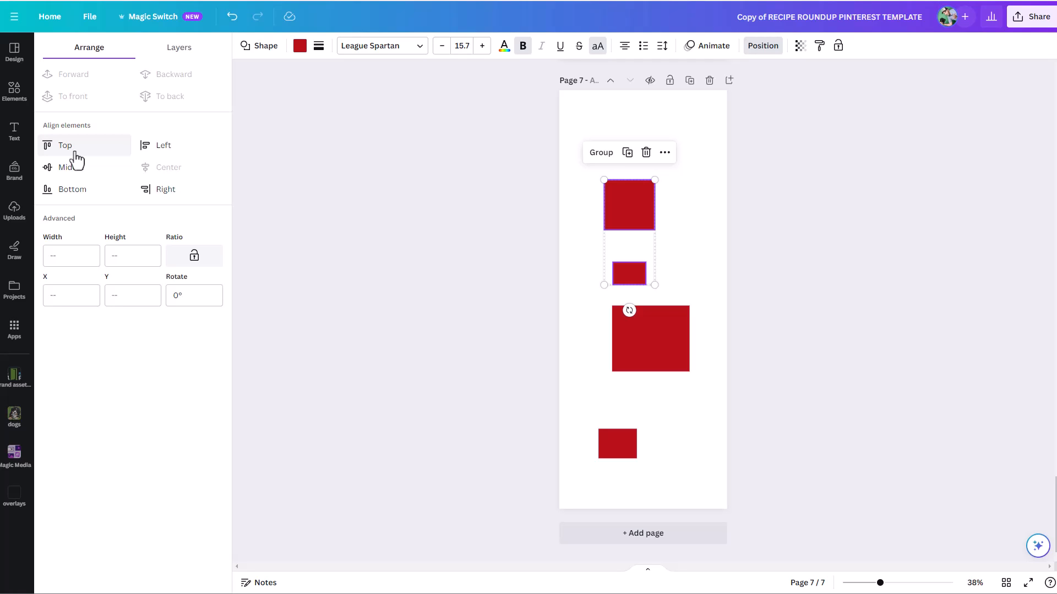
{"action": "left_click", "coordinate": [791, 240]}
{"action": "left_click", "coordinate": [735, 263]}
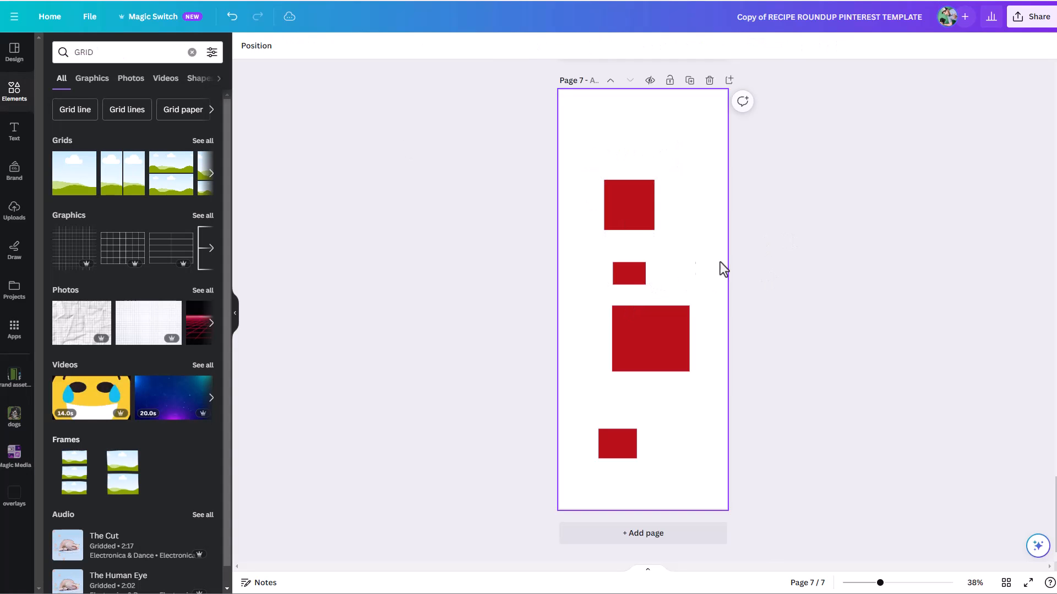
Recolor the three lower rectangles on page 7: the small one blue, the large one pale yellow and the lowest one gray.
{"action": "left_click", "coordinate": [622, 270]}
{"action": "left_click", "coordinate": [300, 46]}
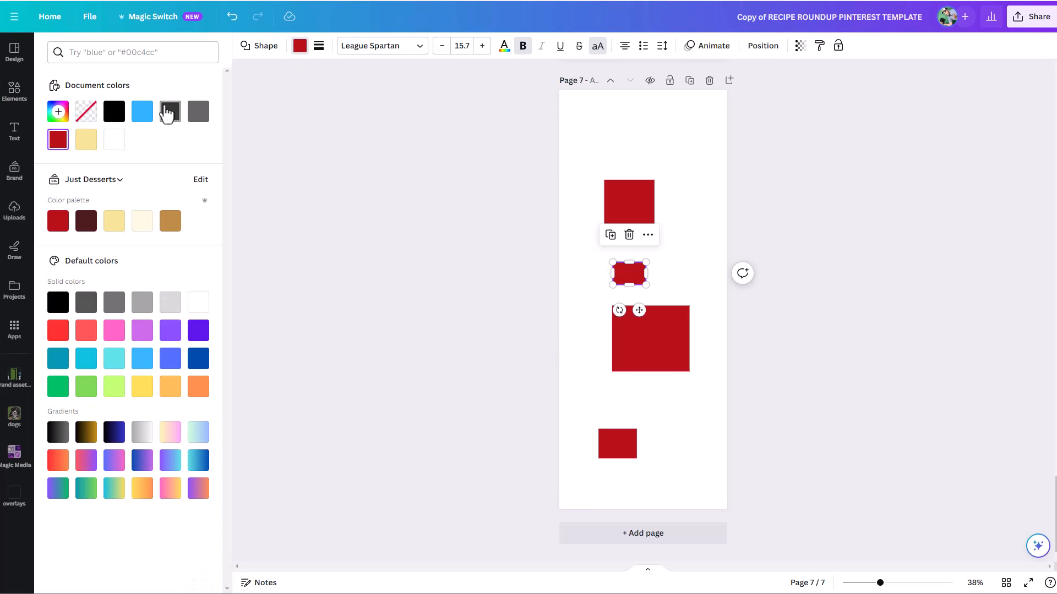
{"action": "left_click", "coordinate": [149, 120]}
{"action": "left_click", "coordinate": [650, 342]}
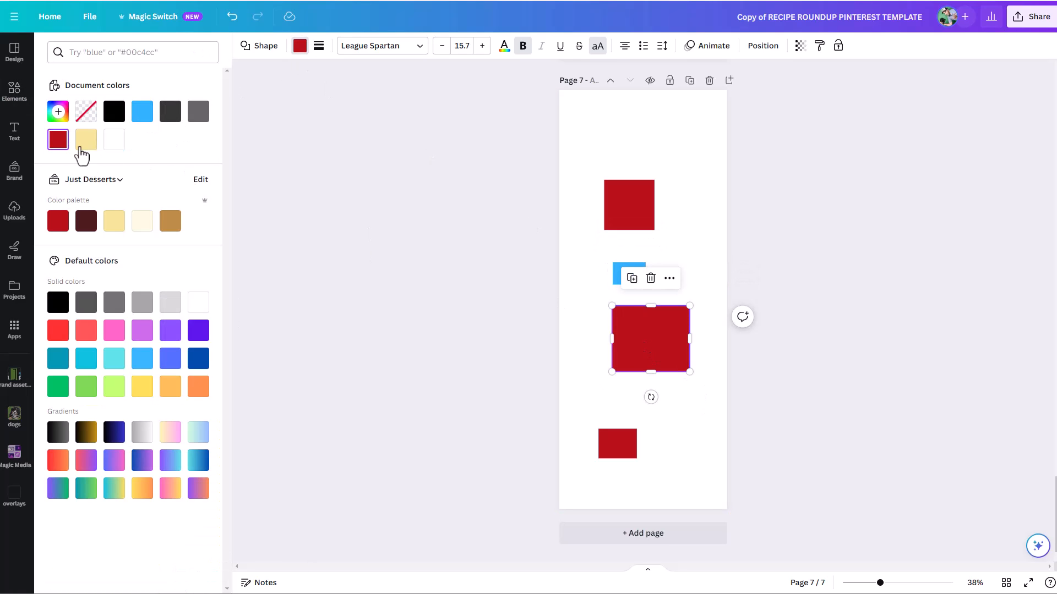
{"action": "left_click", "coordinate": [86, 140]}
{"action": "left_click", "coordinate": [619, 446]}
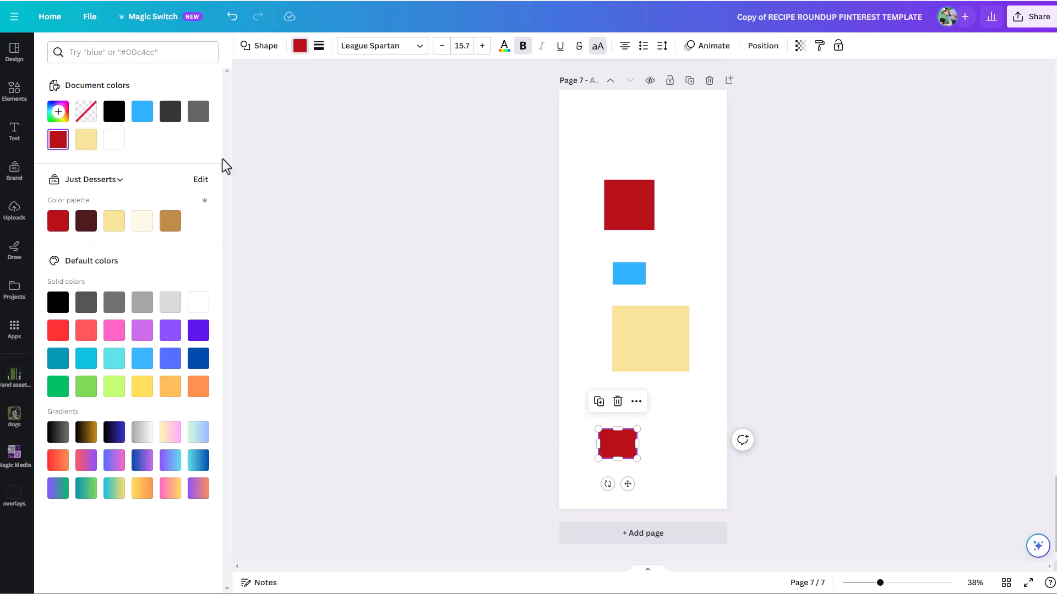
{"action": "left_click", "coordinate": [203, 116]}
{"action": "left_click", "coordinate": [851, 297]}
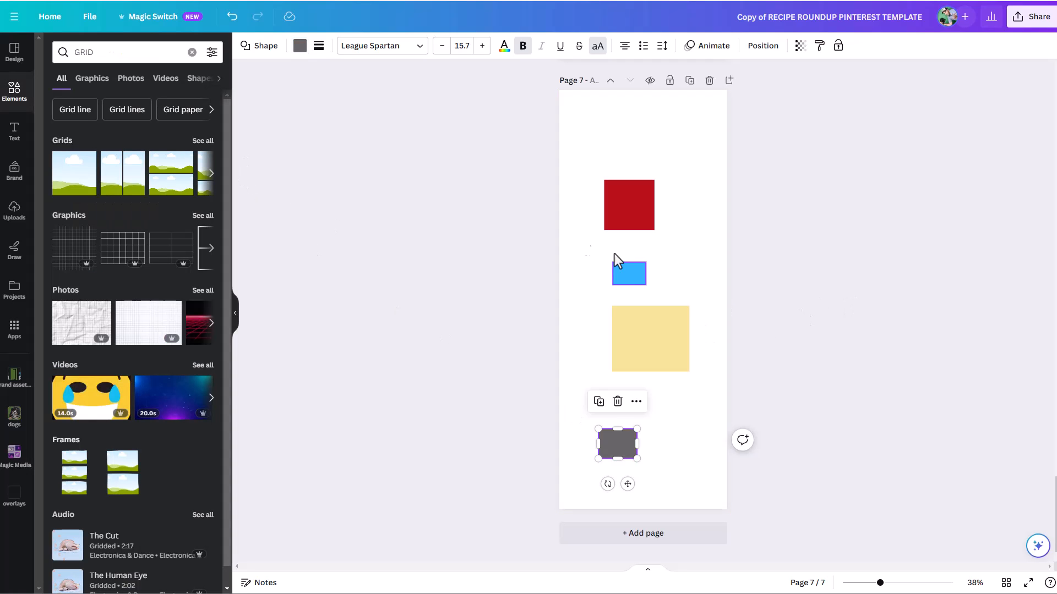
Align the red square and blue rectangle by their top and left edges, and center them on each other both ways.
{"action": "left_click", "coordinate": [515, 197]}
{"action": "left_click_drag", "start_coordinate": [514, 172], "coordinate": [683, 289]}
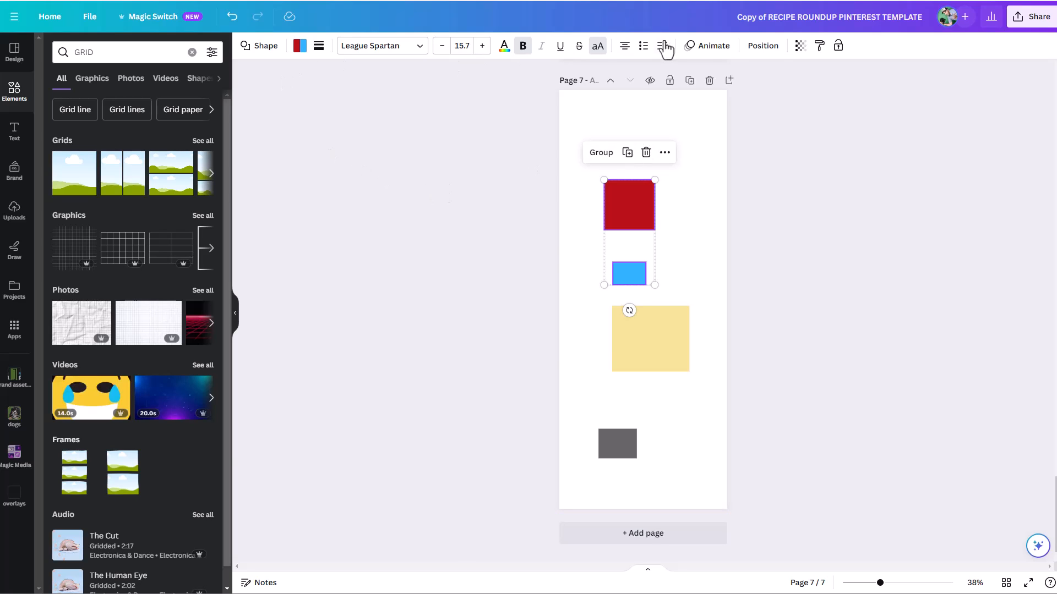
{"action": "left_click", "coordinate": [765, 47]}
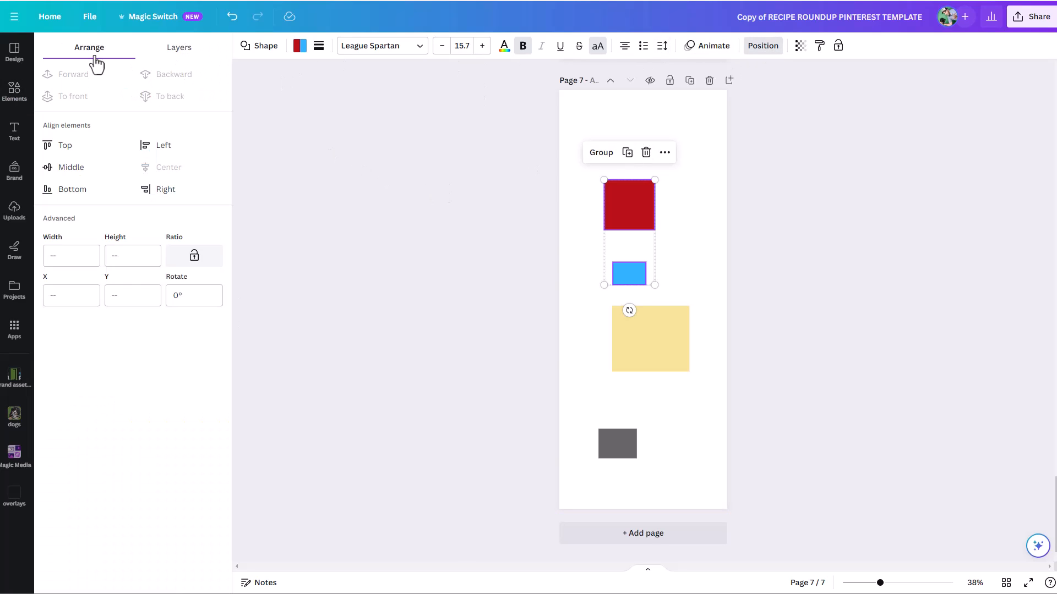
{"action": "left_click", "coordinate": [63, 147]}
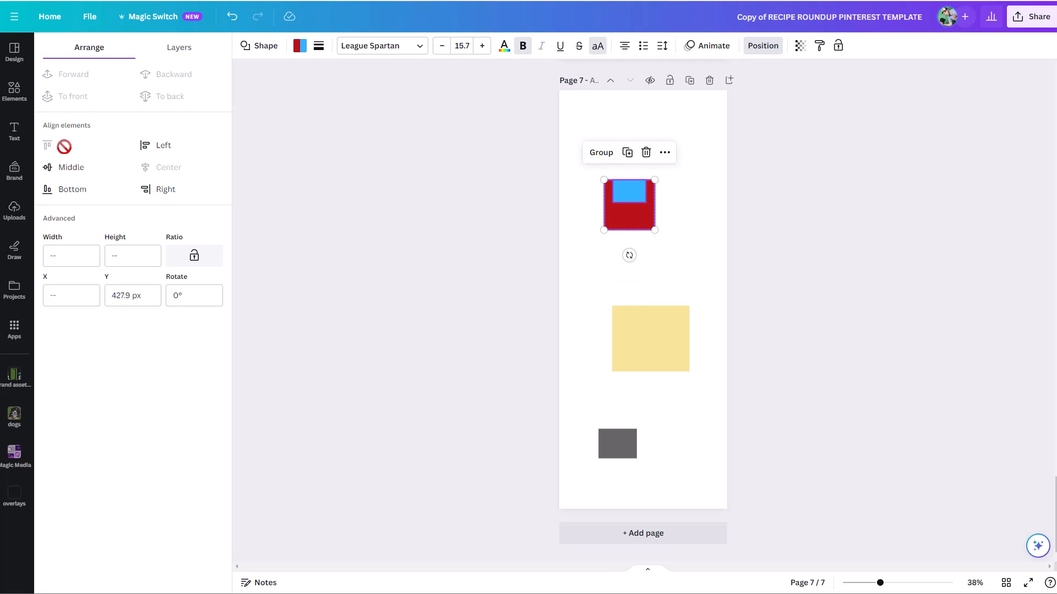
{"action": "left_click", "coordinate": [161, 146]}
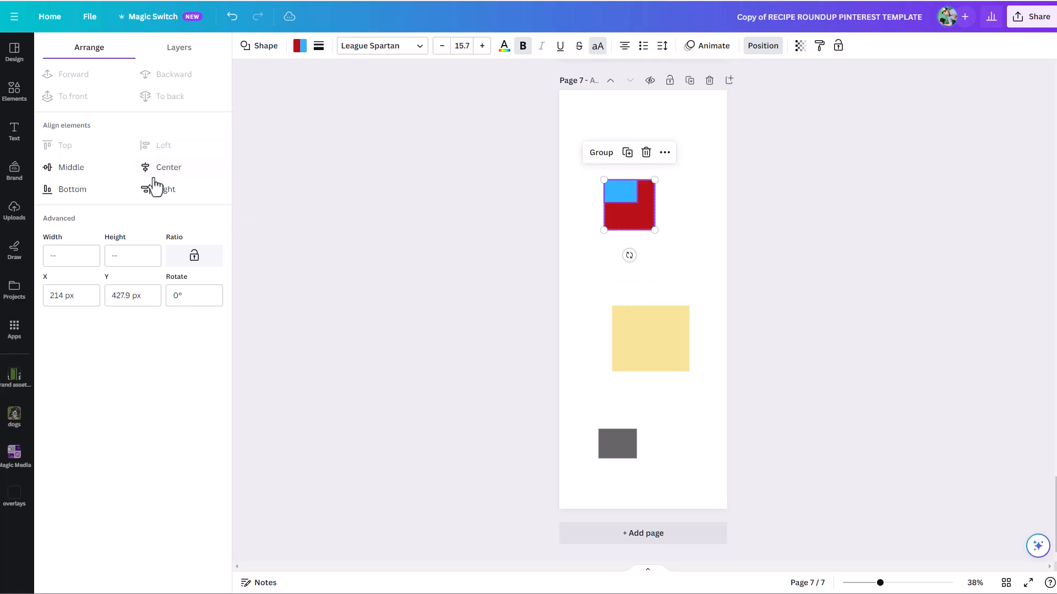
{"action": "left_click", "coordinate": [58, 167]}
{"action": "left_click", "coordinate": [157, 169]}
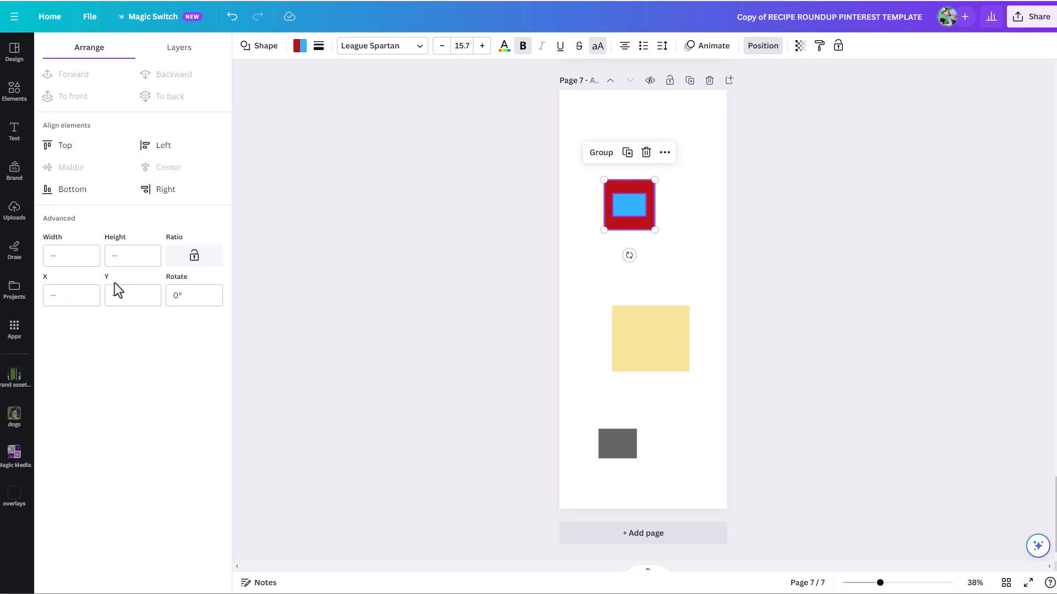
Spread the shapes on page 7, moving the red square and blue rectangle apart and the gray rectangle closer to the page's bottom.
{"action": "left_click", "coordinate": [627, 206]}
{"action": "left_click_drag", "start_coordinate": [628, 205], "coordinate": [643, 152]}
{"action": "left_click_drag", "start_coordinate": [612, 449], "coordinate": [620, 471]}
Space all four shapes on page 7 evenly in the vertical direction and align their horizontal centers.
{"action": "left_click_drag", "start_coordinate": [441, 125], "coordinate": [746, 495]}
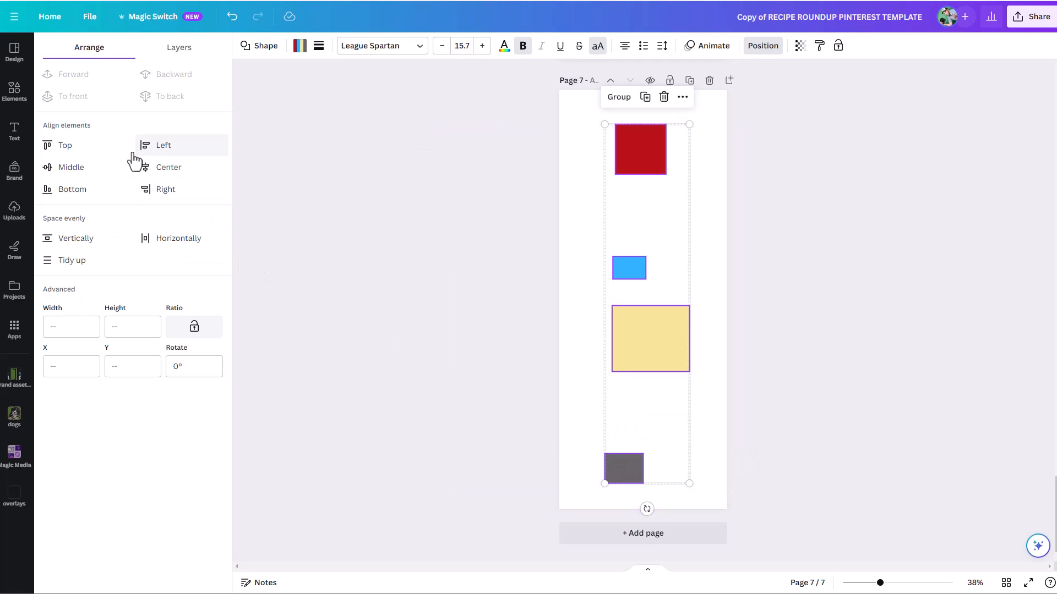
{"action": "left_click", "coordinate": [62, 248]}
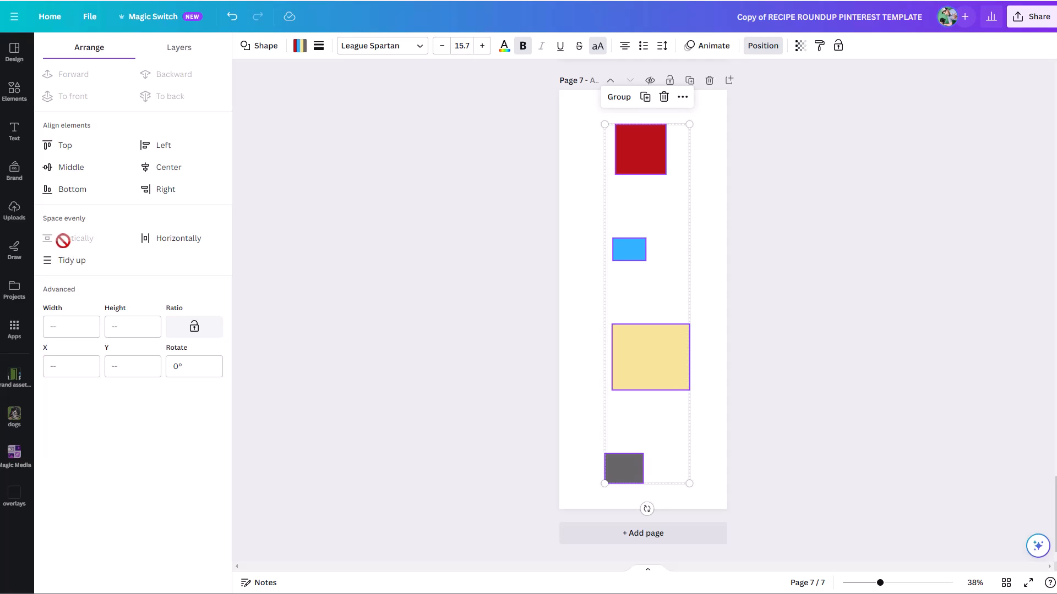
{"action": "left_click", "coordinate": [149, 171]}
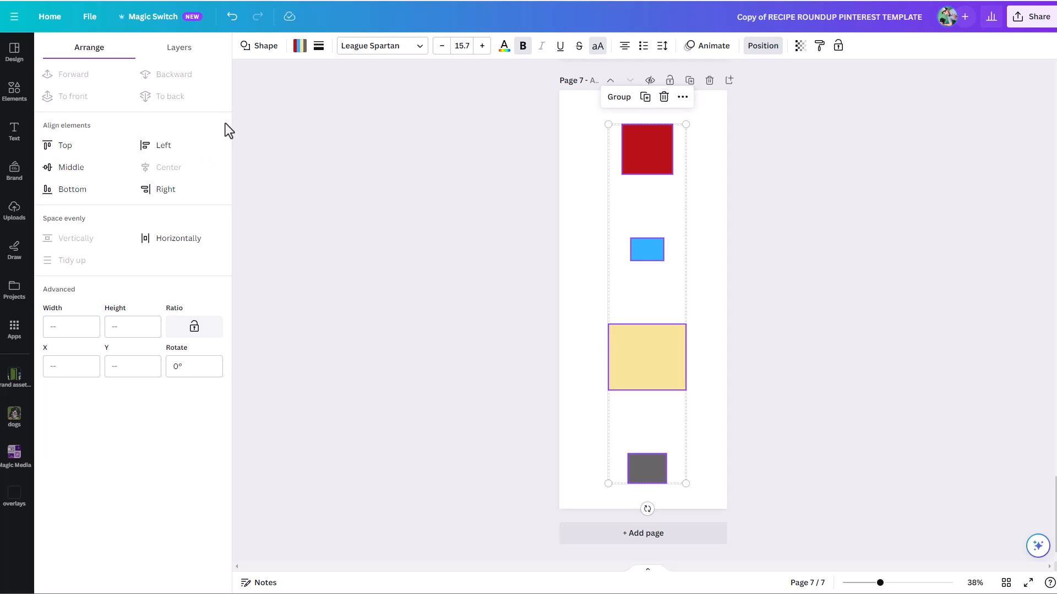
Go back up to page 4 and open the design's sharing options.
{"action": "scroll", "coordinate": [480, 259], "scroll_direction": "up", "scroll_amount": 10}
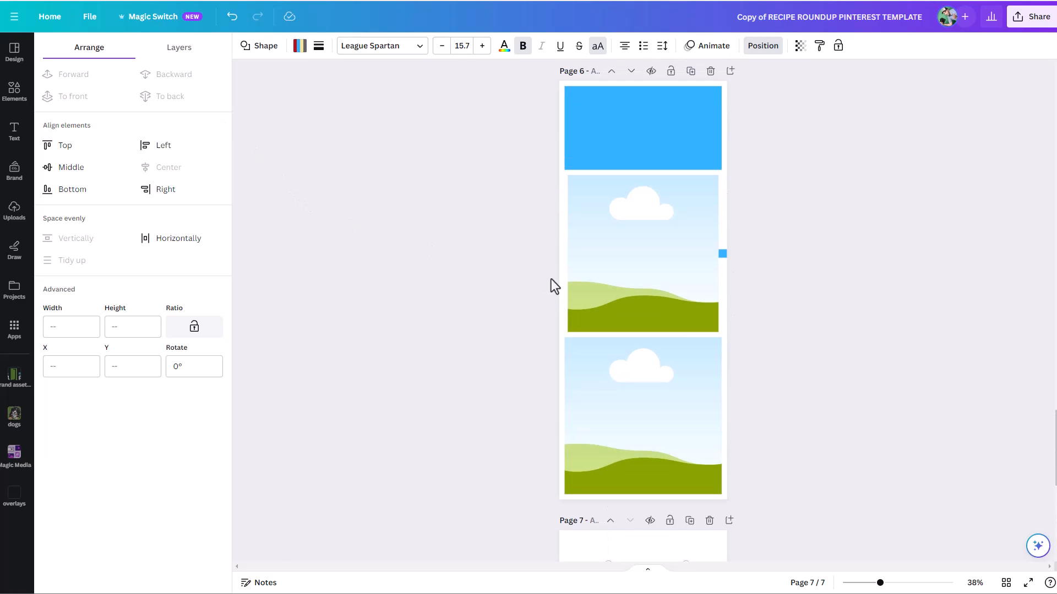
{"action": "scroll", "coordinate": [537, 300], "scroll_direction": "up", "scroll_amount": 15}
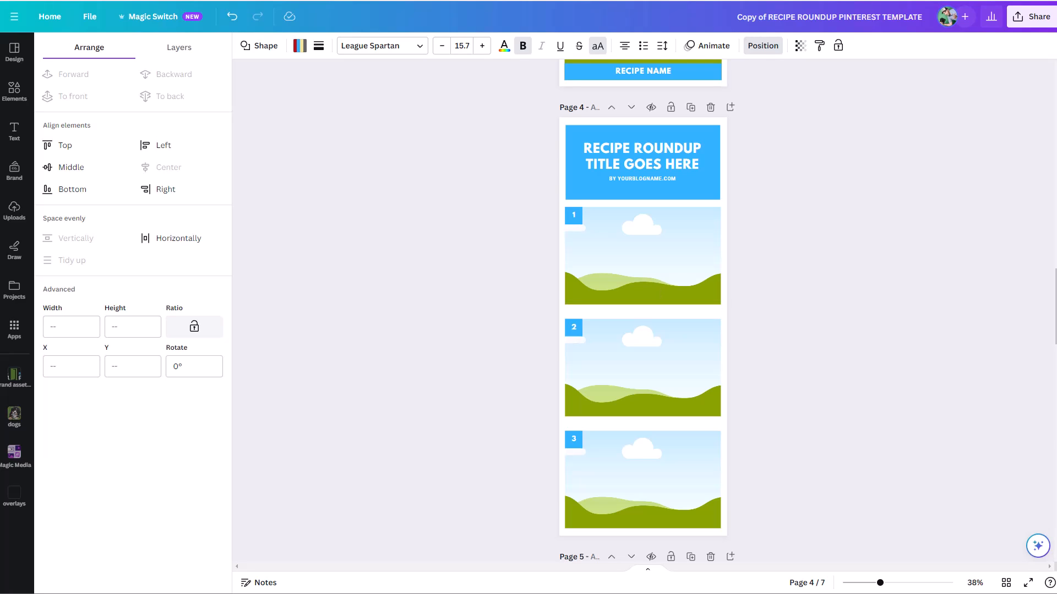
{"action": "left_click", "coordinate": [1031, 17]}
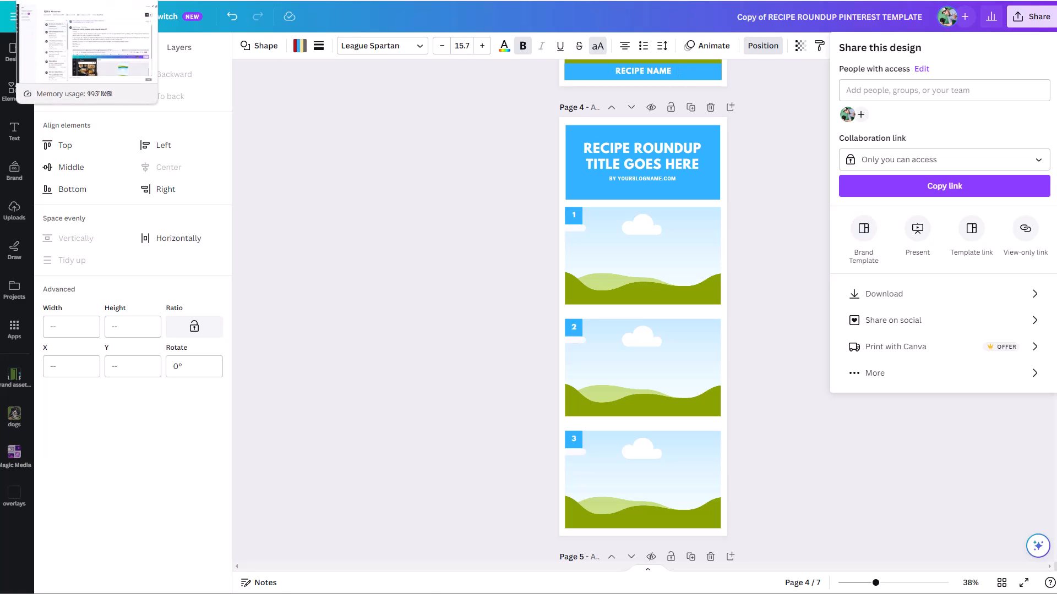
Switch to the "recipe template" project results and make a copy of the design Copy of Recipe Book Template.
{"action": "left_click", "coordinate": [88, 1]}
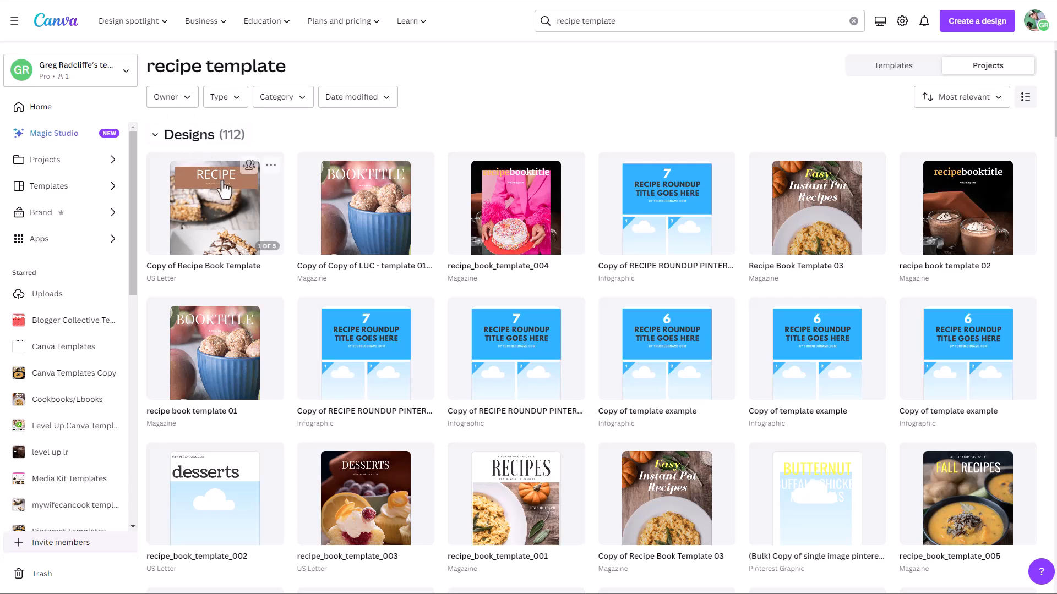
{"action": "left_click", "coordinate": [271, 166]}
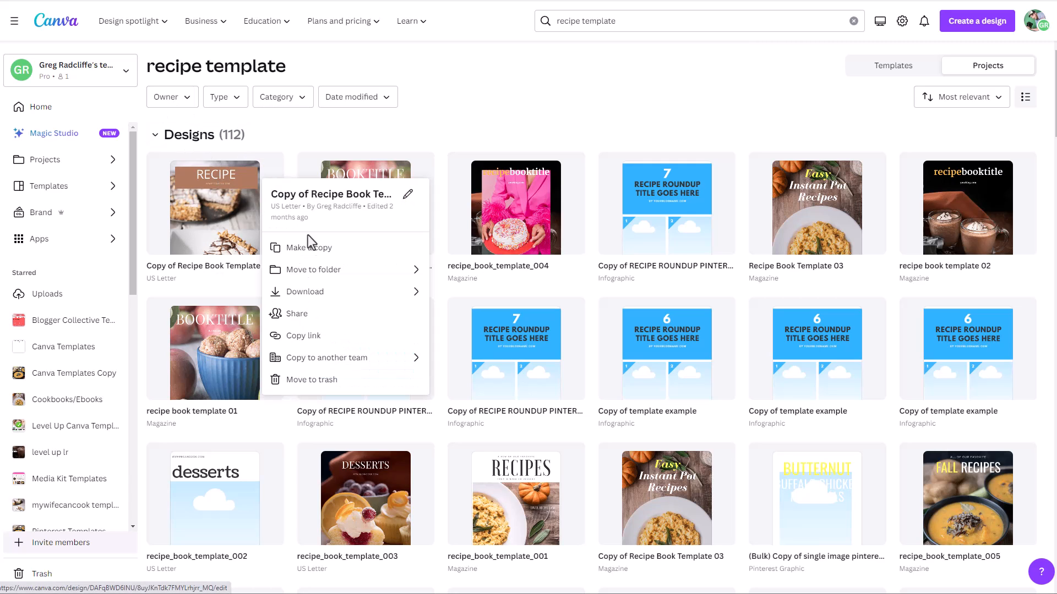
{"action": "left_click", "coordinate": [311, 251]}
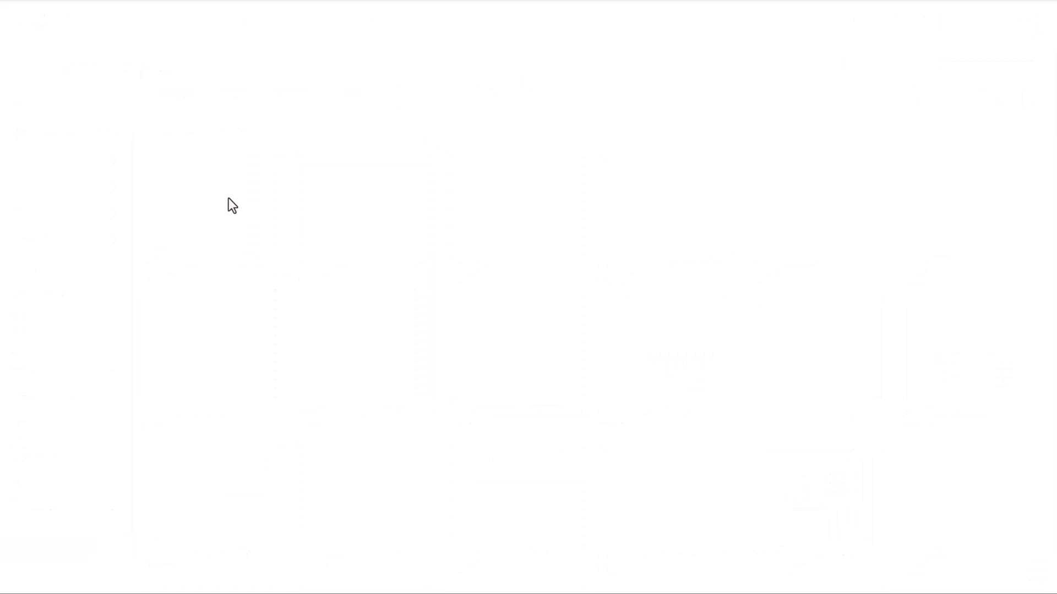